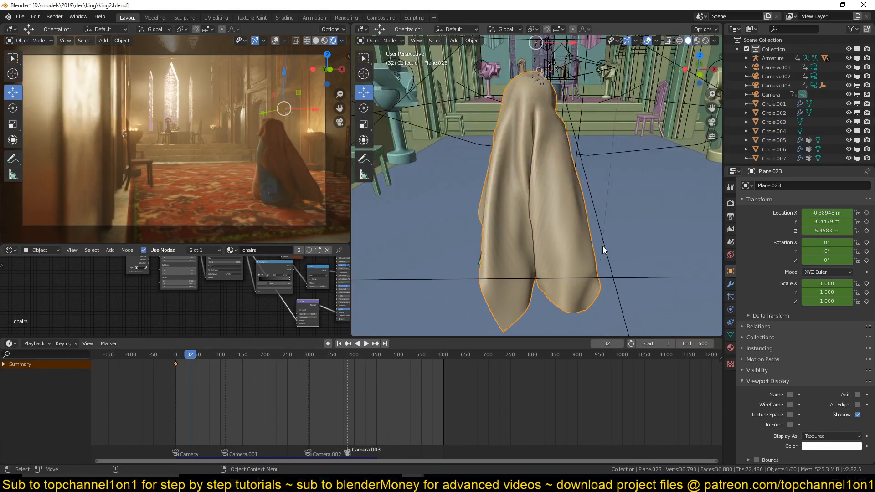
# - Play the animation of the cloaked figure's body and show its shape keys
pyautogui.click(573, 108)
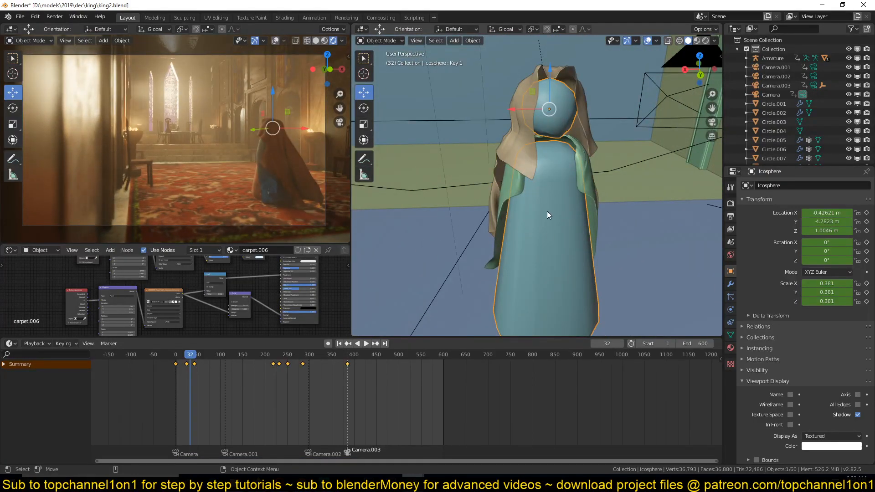
pyautogui.moveTo(550, 108); pyautogui.dragTo(586, 151, button='middle')
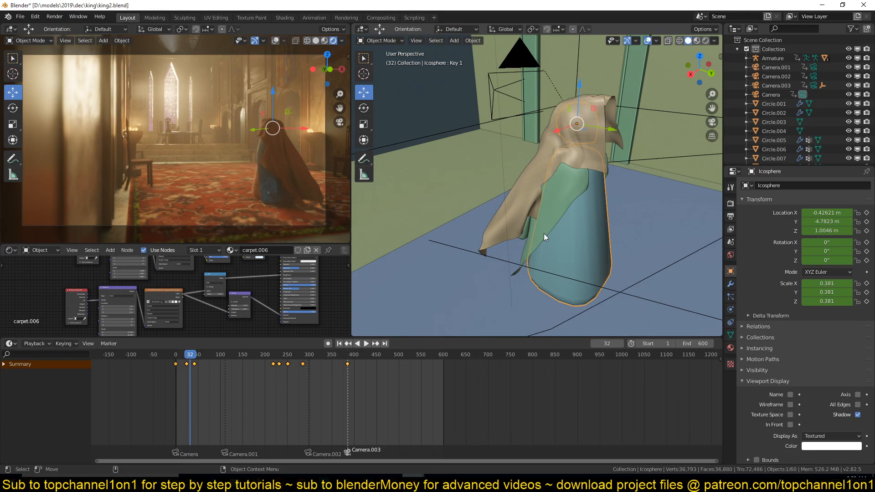
pyautogui.press('space')
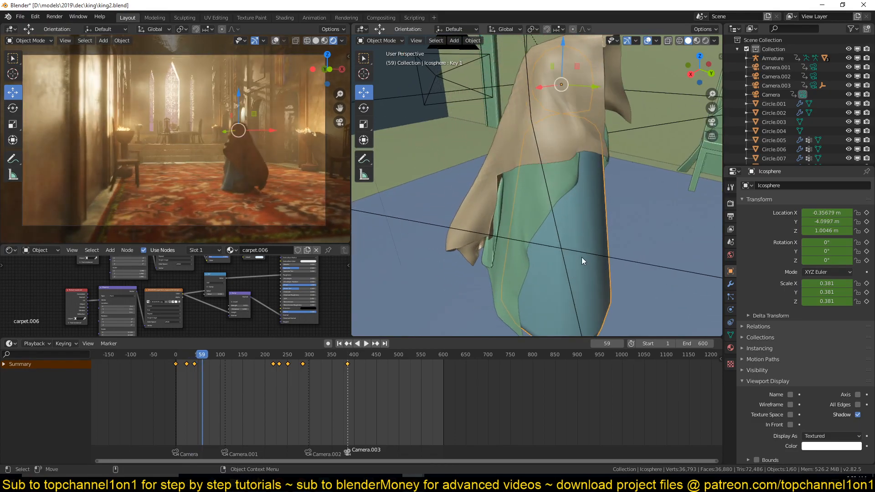
pyautogui.click(730, 335)
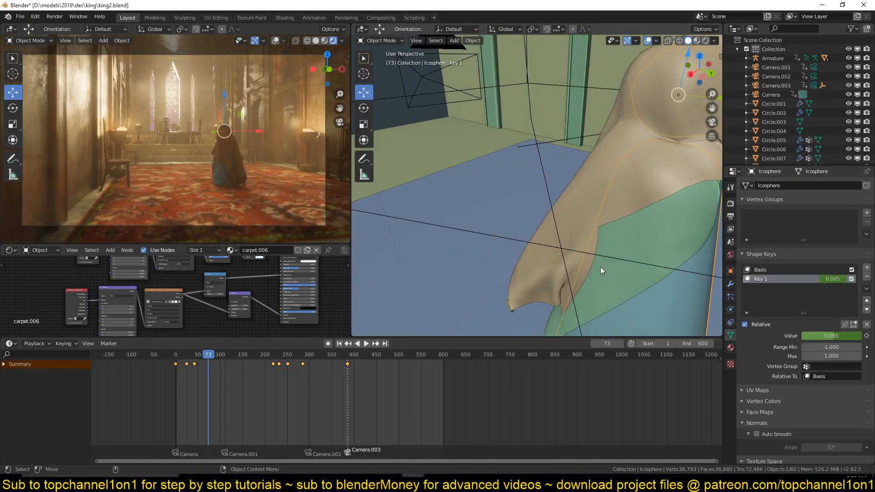
# - Select the hall's side walls and show their modifier stack with the Boolean modifier collapsed
pyautogui.scroll(-5, 477, 200)
pyautogui.keyDown('shift'); pyautogui.moveTo(477, 201); pyautogui.dragTo(452, 209, button='middle'); pyautogui.keyUp('shift')
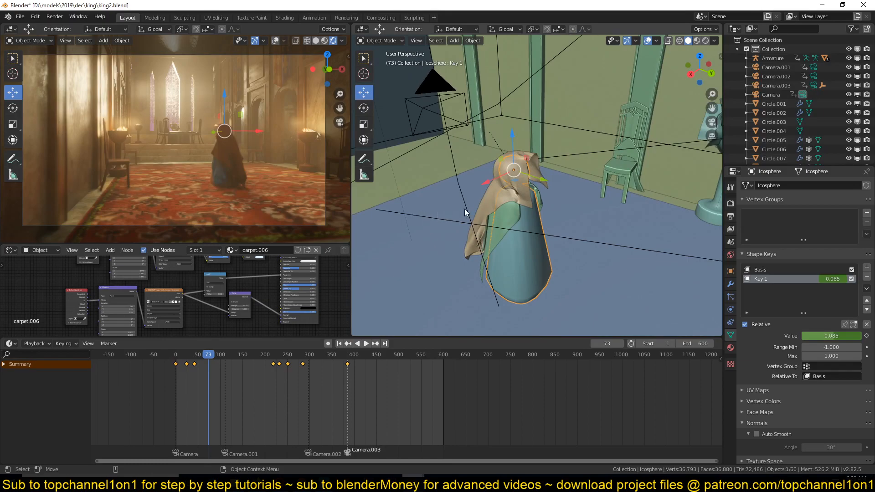
pyautogui.scroll(-7, 452, 209)
pyautogui.moveTo(642, 212); pyautogui.dragTo(556, 187, button='middle')
pyautogui.scroll(4, 556, 186)
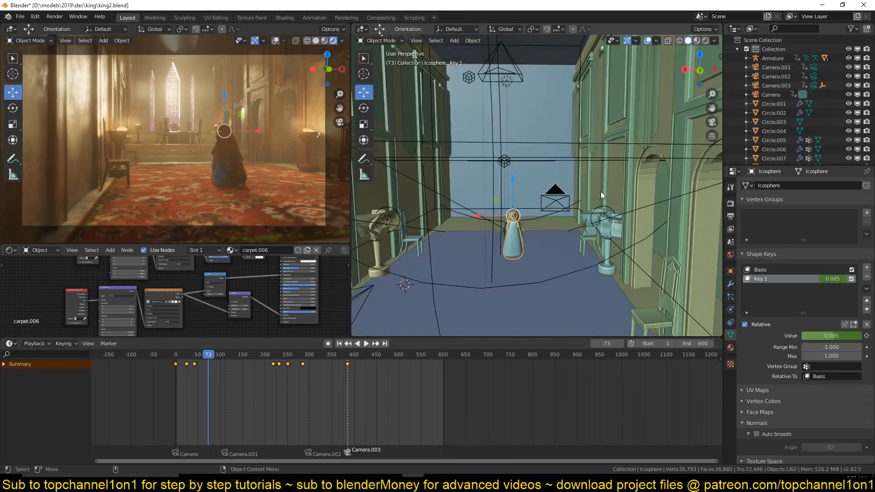
pyautogui.click(635, 171)
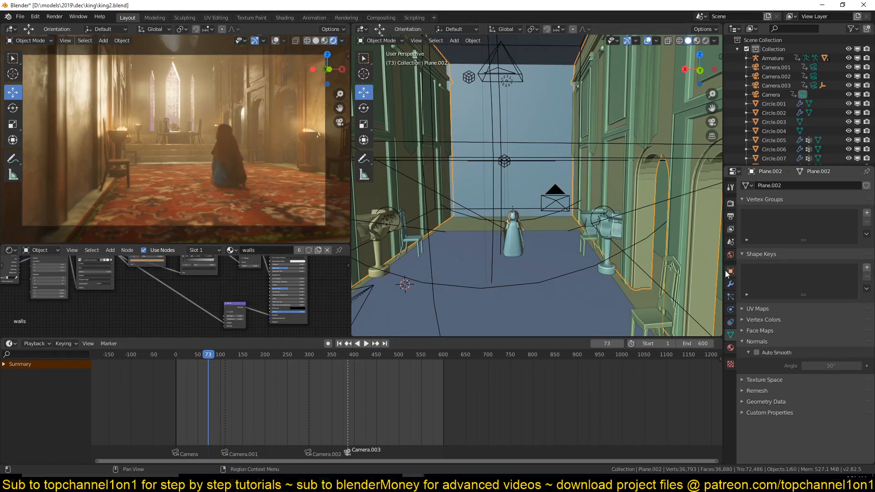
pyautogui.click(730, 283)
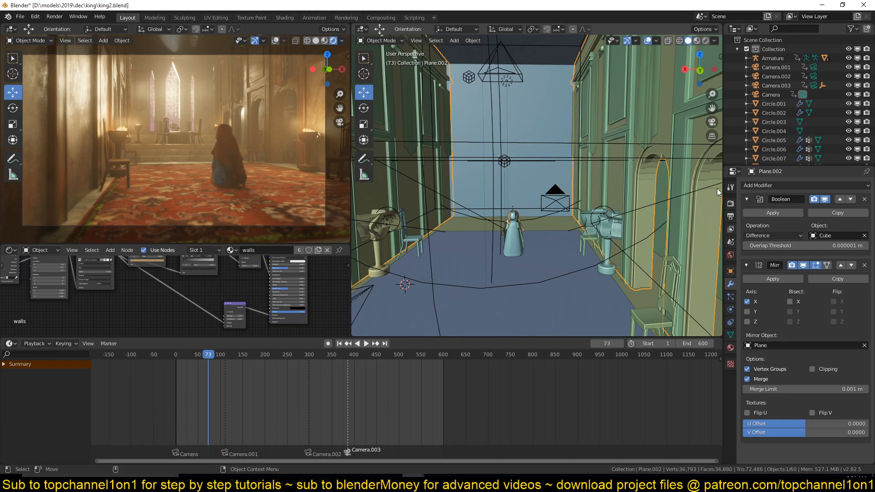
pyautogui.click(746, 199)
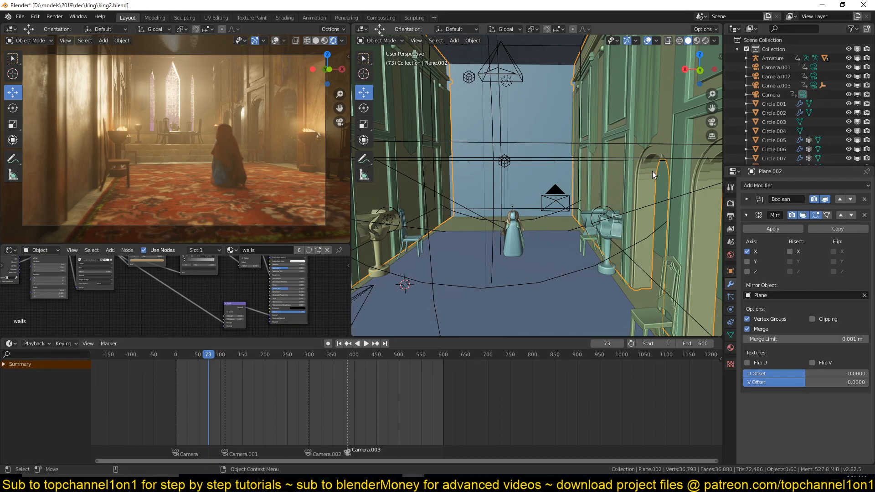
# - Isolate the side walls in local view and display them with Material Preview shading to inspect their surface
pyautogui.scroll(-3, 640, 228)
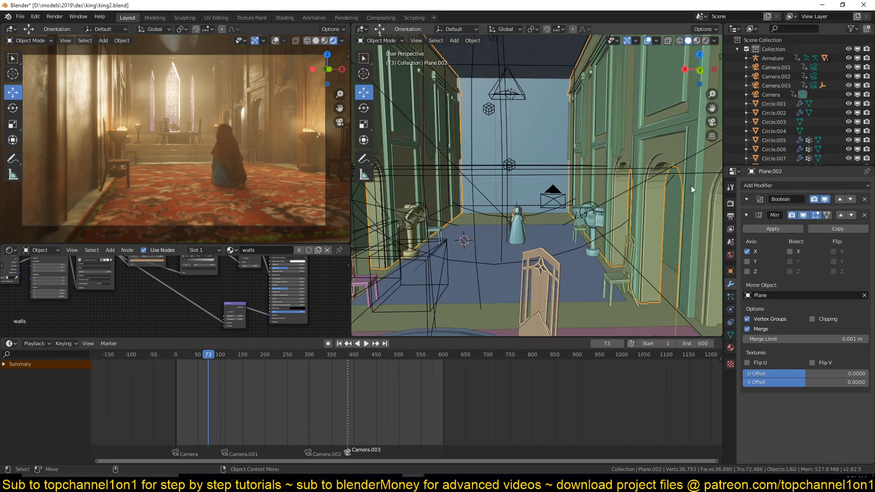
pyautogui.keyDown('shift'); pyautogui.scroll(3, 596, 260); pyautogui.keyUp('shift')
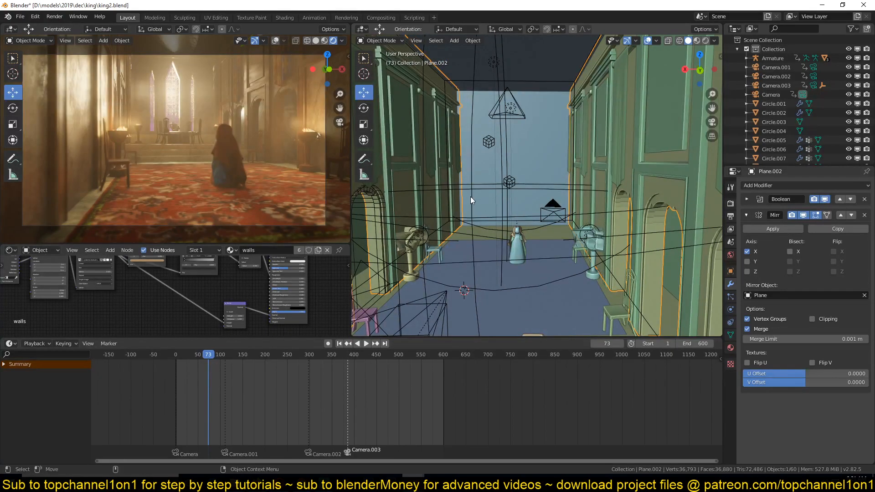
pyautogui.press('KP_Divide')
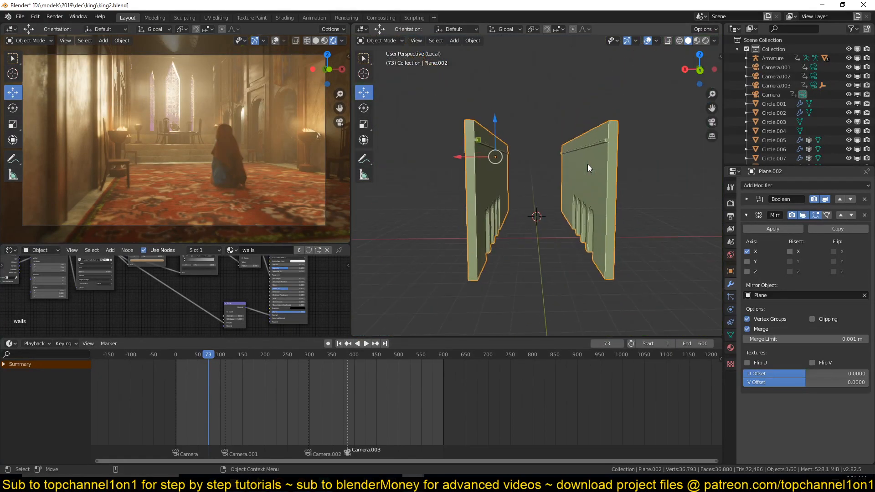
pyautogui.click(702, 41)
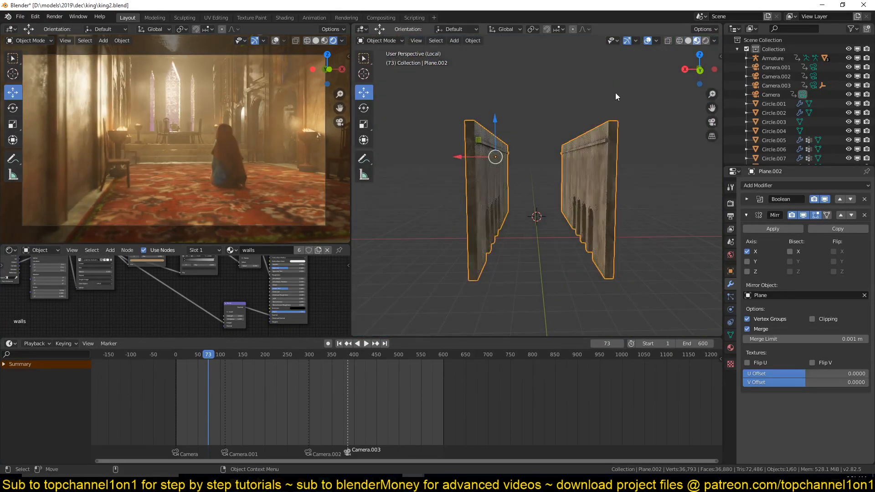
pyautogui.scroll(8, 527, 138)
pyautogui.moveTo(491, 141); pyautogui.dragTo(490, 162, button='middle')
pyautogui.scroll(-8, 490, 164)
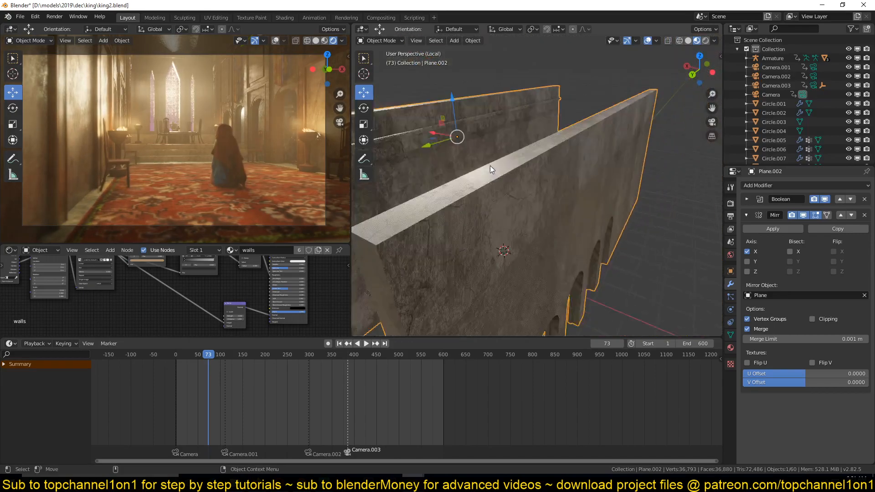
pyautogui.click(705, 41)
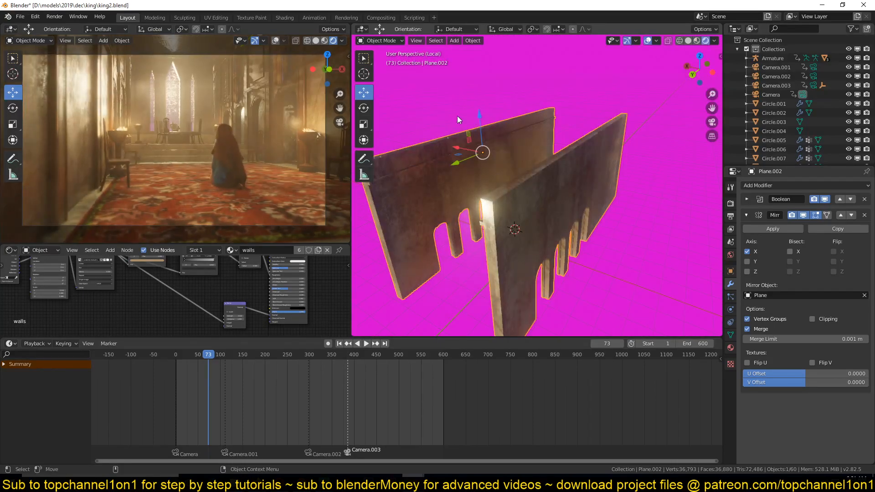
pyautogui.click(696, 41)
pyautogui.moveTo(486, 151); pyautogui.dragTo(627, 233, button='middle')
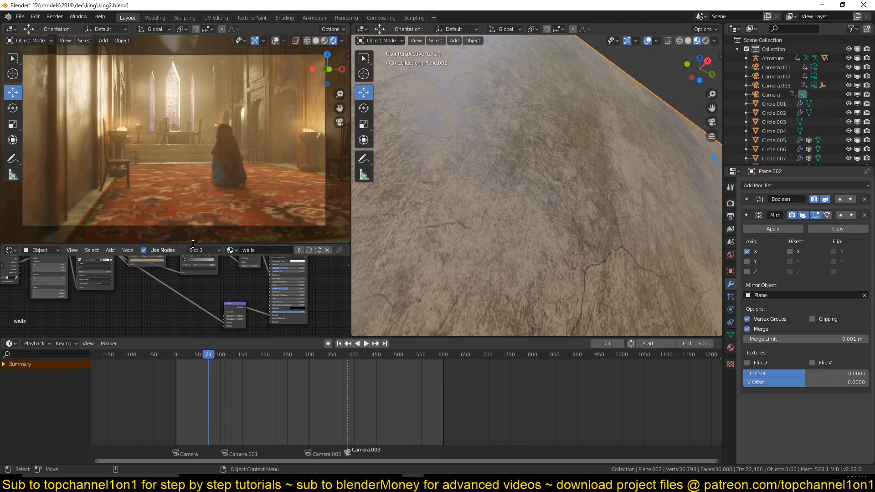
# - Enlarge the shader editor and frame the first image texture branch of the walls material
pyautogui.moveTo(191, 244); pyautogui.dragTo(196, 128)
pyautogui.moveTo(228, 228); pyautogui.dragTo(310, 296, button='middle')
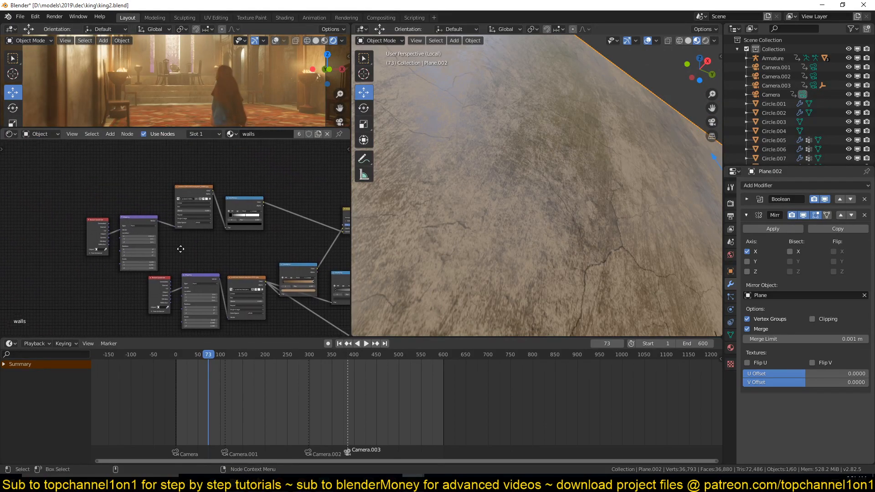
pyautogui.scroll(5, 159, 234)
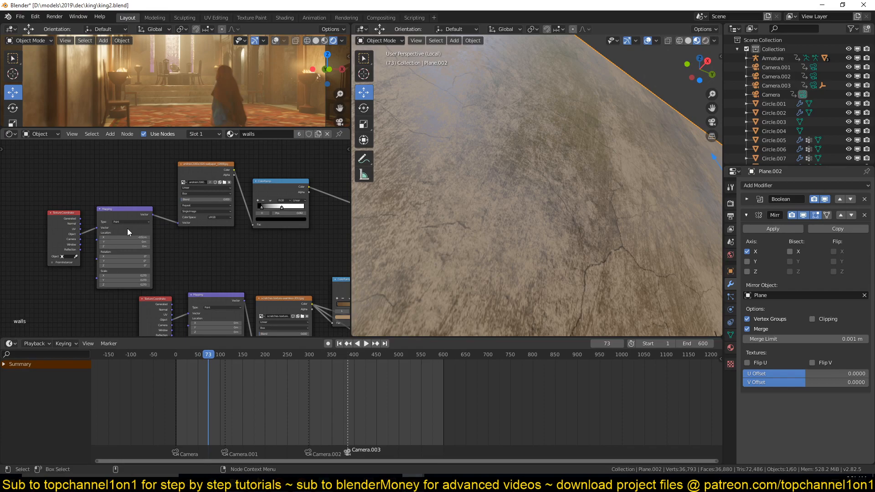
pyautogui.keyDown('shift'); pyautogui.moveTo(495, 225); pyautogui.dragTo(537, 266, button='middle'); pyautogui.keyUp('shift')
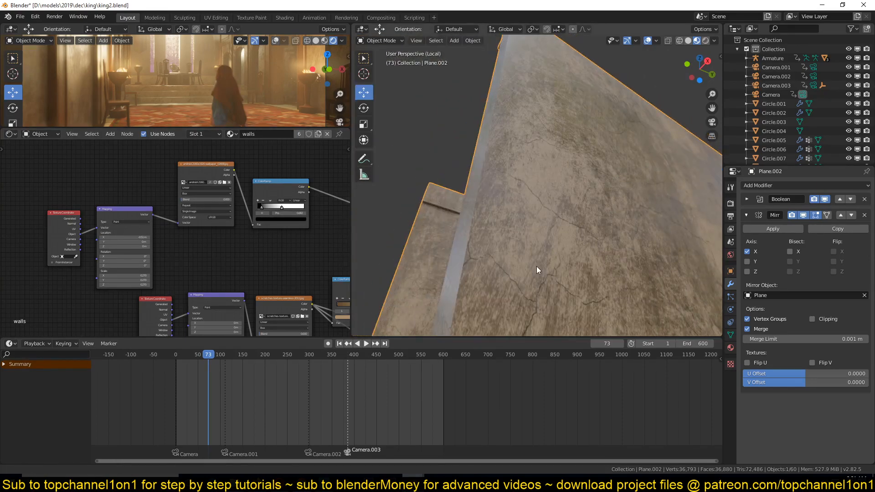
pyautogui.moveTo(241, 220); pyautogui.dragTo(248, 243, button='middle')
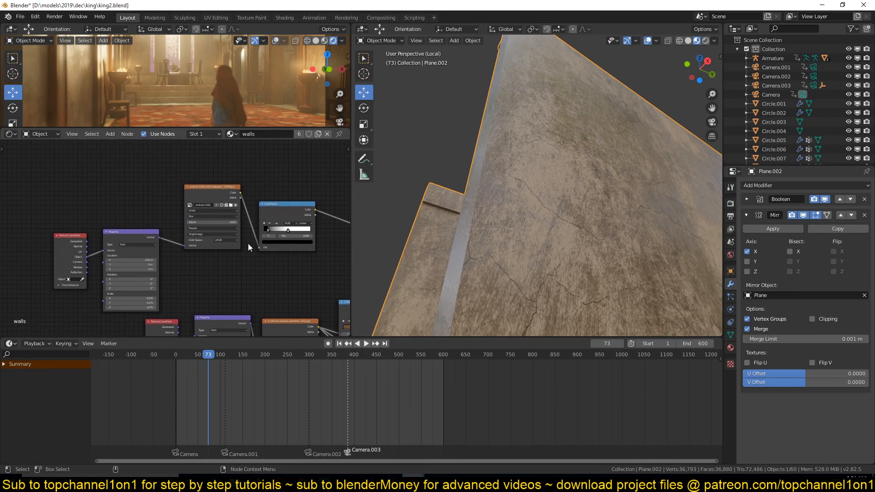
pyautogui.scroll(2, 247, 244)
# - Move the Mapping and Texture Coordinate nodes up beside the first image texture and preview that texture's color directly on the walls
pyautogui.moveTo(98, 231); pyautogui.dragTo(101, 199)
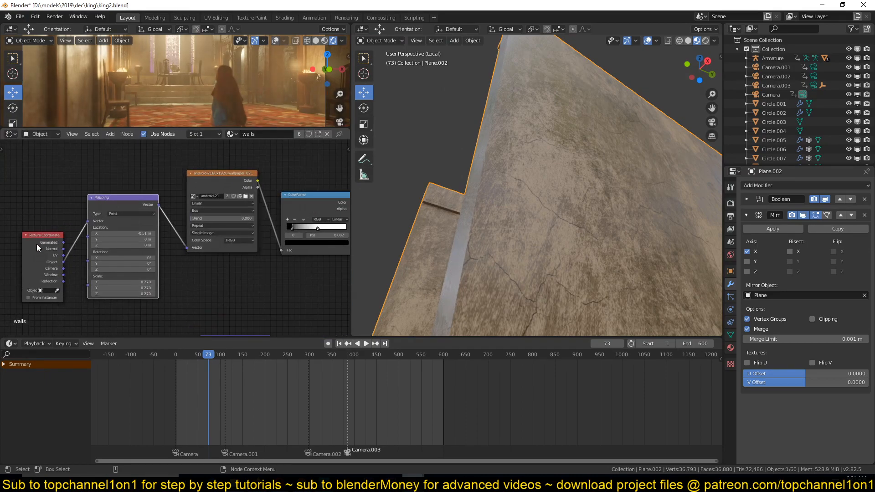
pyautogui.moveTo(36, 243); pyautogui.dragTo(48, 210)
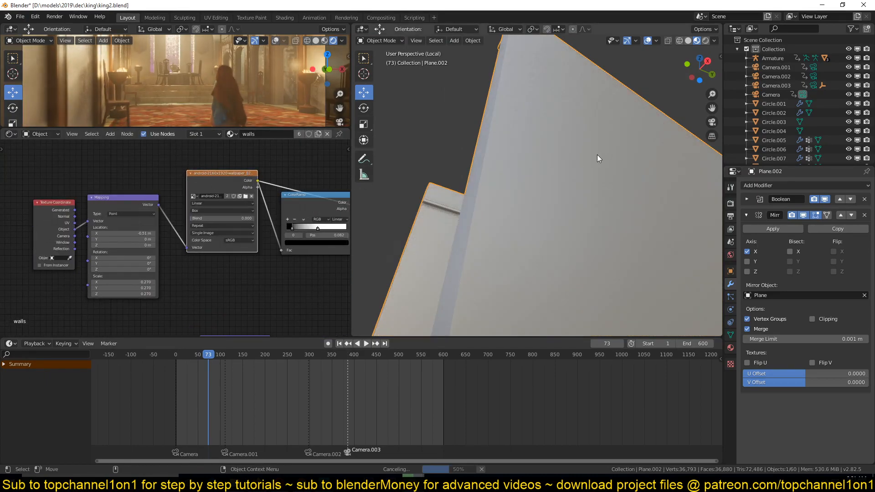
pyautogui.scroll(-5, 527, 168)
pyautogui.moveTo(527, 168); pyautogui.dragTo(569, 214, button='middle')
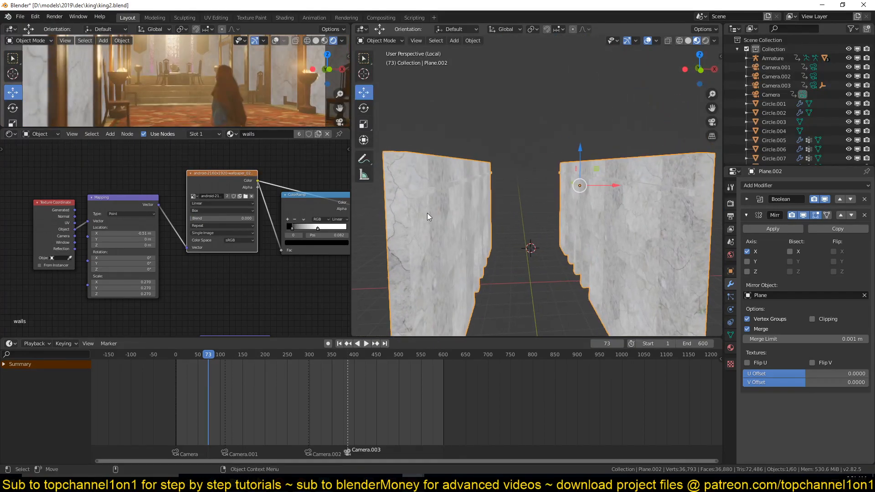
# - Set the first image texture's projection to Flat and check how it stretches over the wall sides
pyautogui.scroll(1, 137, 232)
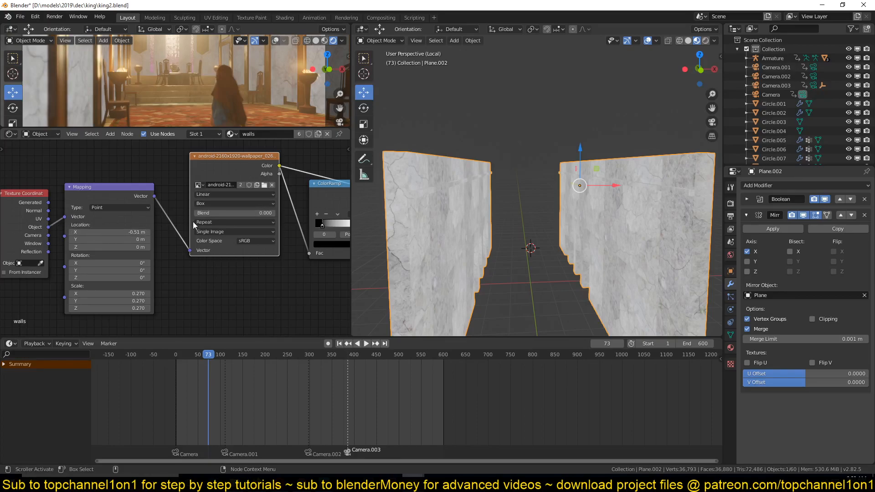
pyautogui.click(222, 204)
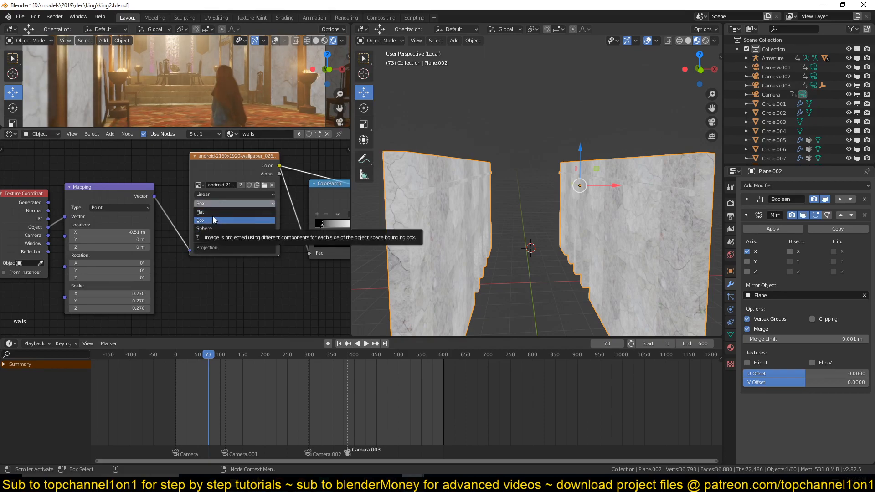
pyautogui.click(213, 213)
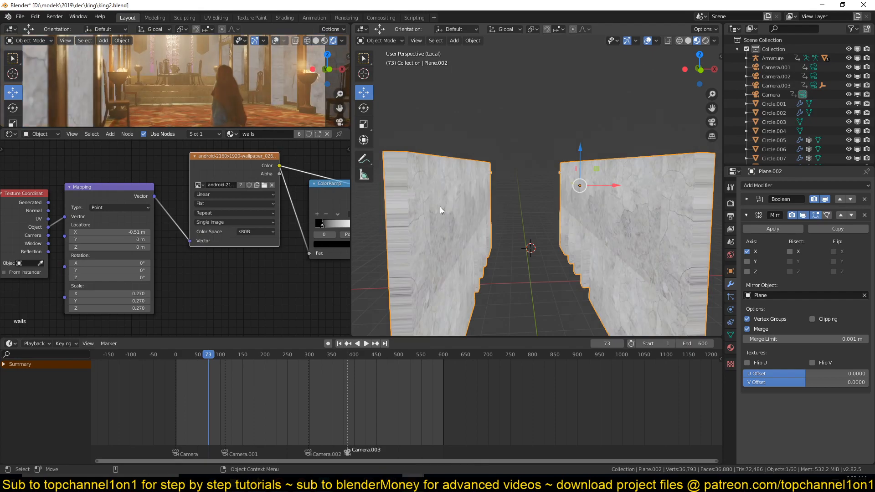
pyautogui.moveTo(439, 210); pyautogui.dragTo(463, 208, button='middle')
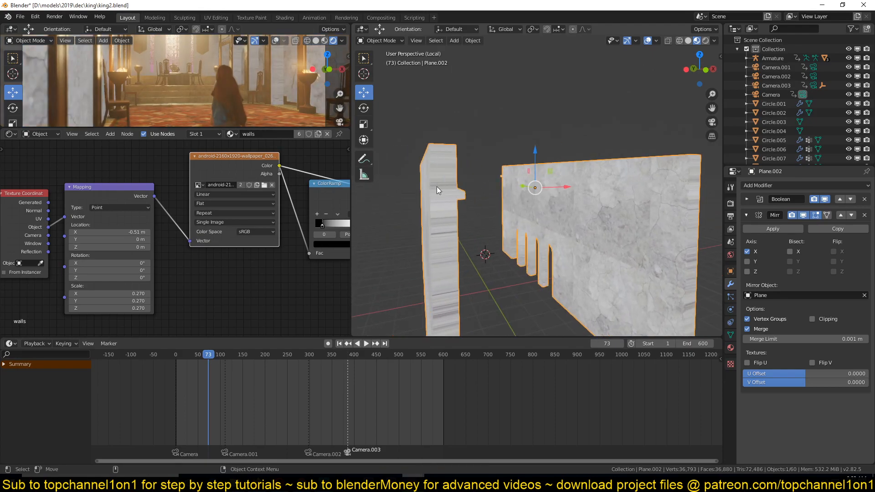
# - Set the first image texture's projection back to Box and check the wall from several sides
pyautogui.click(217, 204)
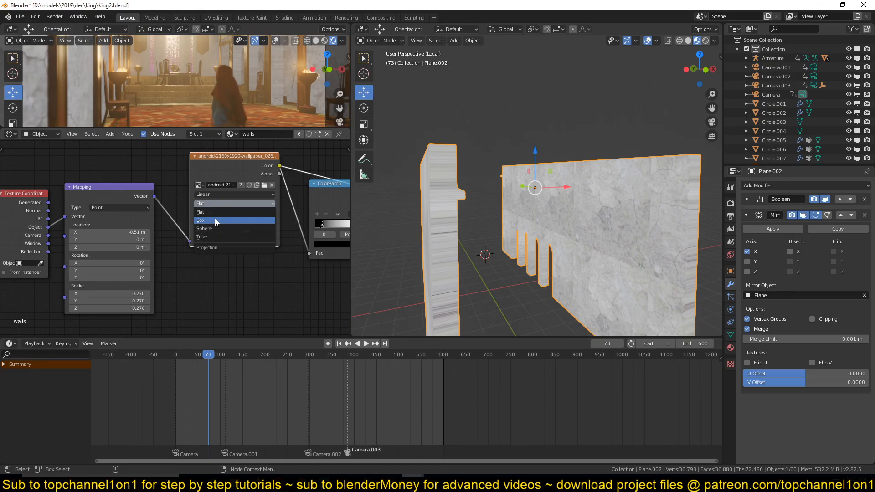
pyautogui.click(214, 220)
pyautogui.moveTo(460, 248); pyautogui.dragTo(376, 237, button='middle')
pyautogui.moveTo(428, 220); pyautogui.dragTo(511, 193, button='middle')
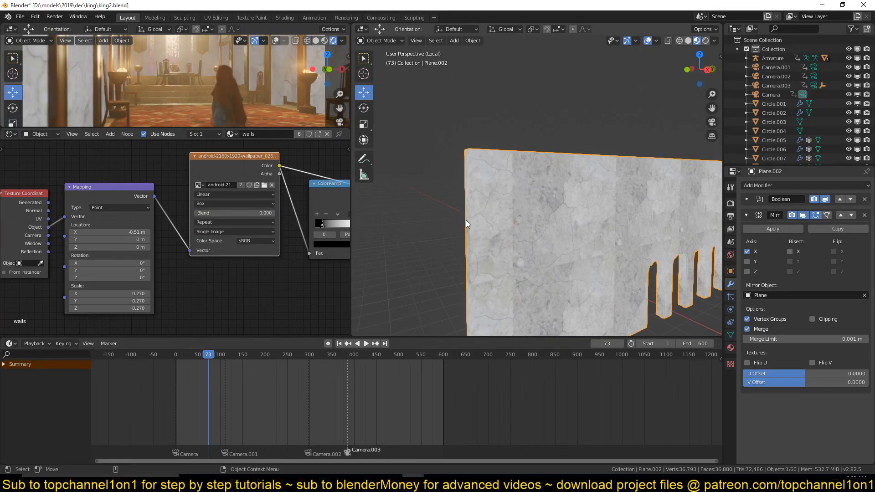
# - Examine the second texture branch of the walls material and the cracks in the texture previewed on the wall
pyautogui.scroll(-6, 278, 265)
pyautogui.moveTo(273, 272); pyautogui.dragTo(160, 233, button='middle')
pyautogui.moveTo(167, 275); pyautogui.dragTo(189, 219, button='middle')
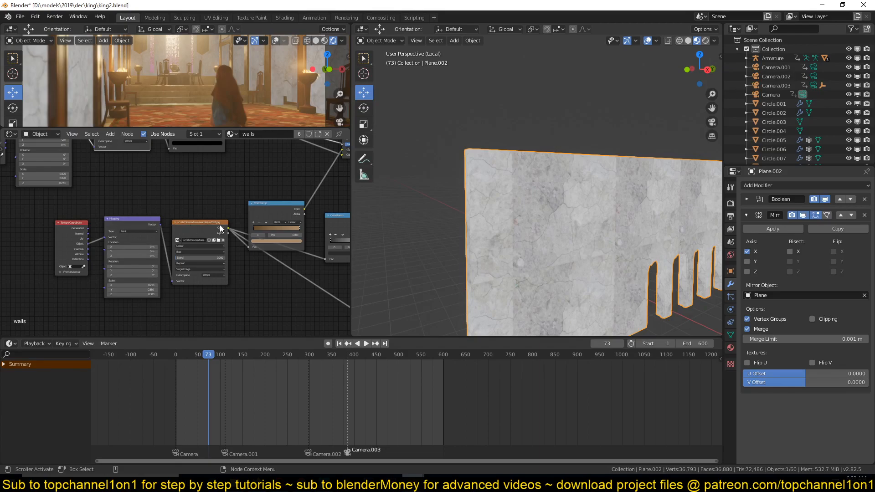
pyautogui.moveTo(520, 211); pyautogui.dragTo(521, 229, button='middle')
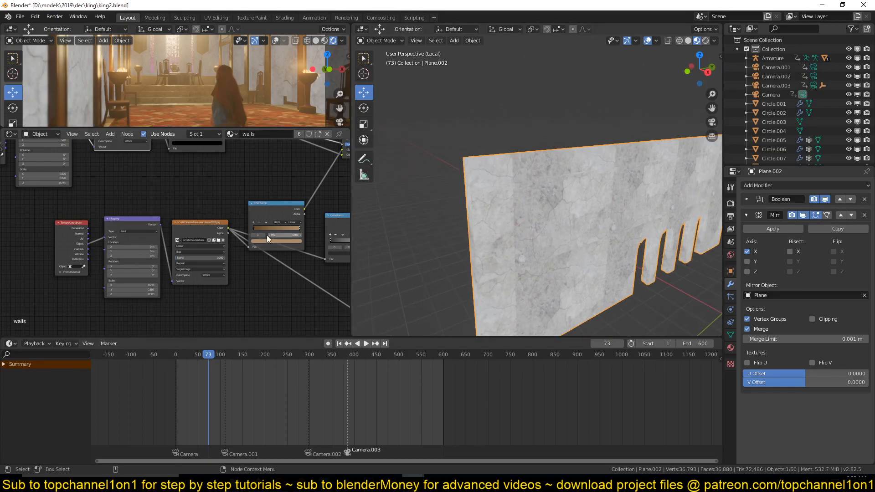
pyautogui.scroll(3, 504, 194)
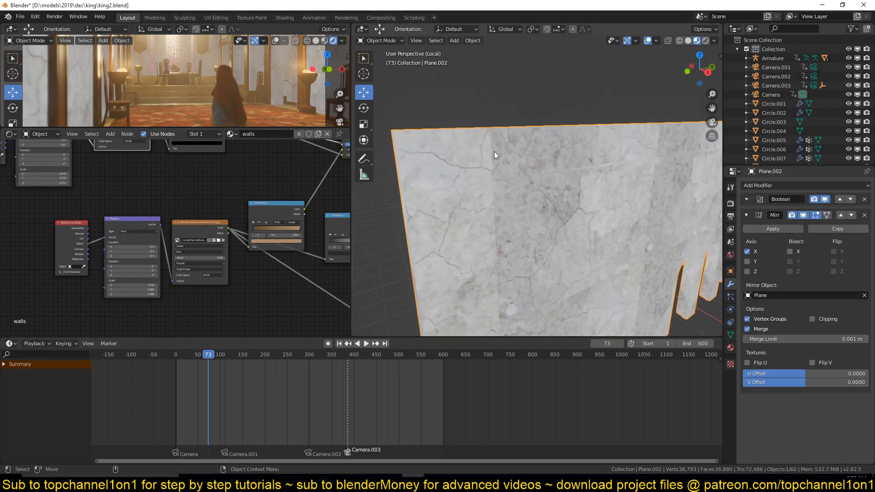
pyautogui.scroll(-2, 255, 210)
pyautogui.moveTo(267, 149); pyautogui.dragTo(242, 203, button='middle')
pyautogui.scroll(1, 214, 226)
pyautogui.moveTo(205, 234); pyautogui.dragTo(279, 251, button='middle')
pyautogui.scroll(3, 482, 242)
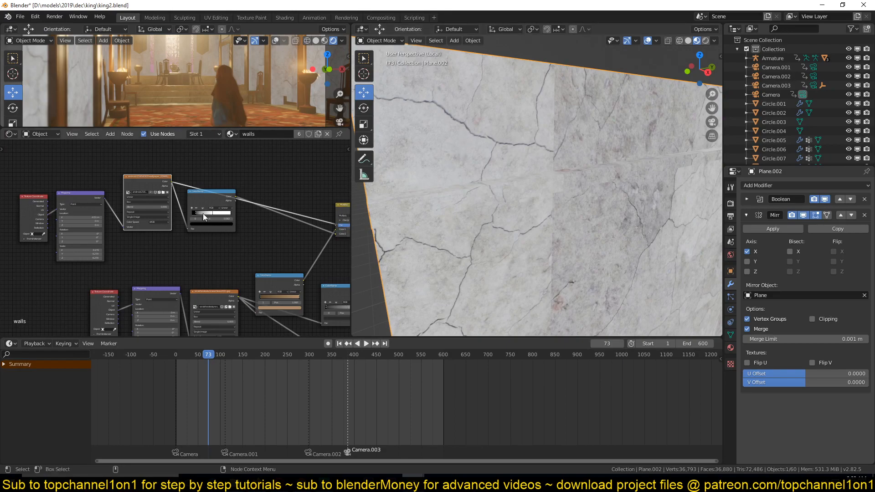
# - Preview the output of the ColorRamp fed by the first image texture on the wall
pyautogui.scroll(1, 204, 213)
pyautogui.keyDown('ctrl'); pyautogui.keyDown('shift'); pyautogui.click(209, 195); pyautogui.keyUp('shift'); pyautogui.keyUp('ctrl')
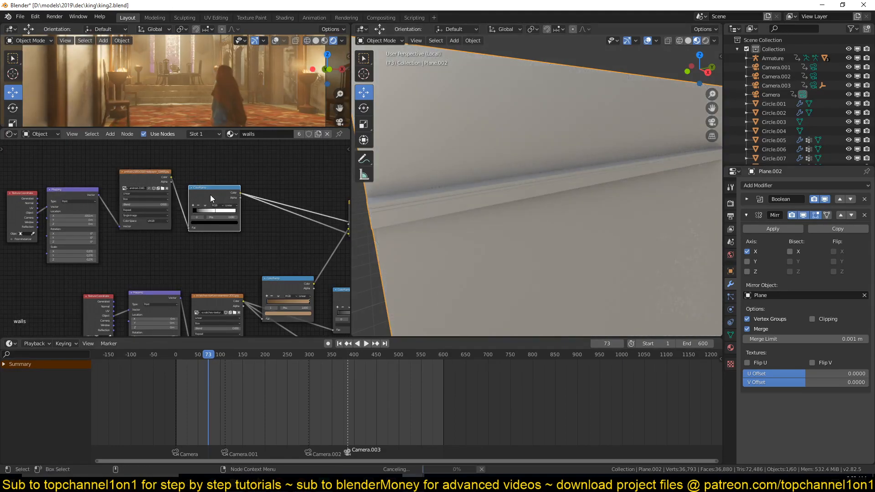
pyautogui.moveTo(542, 149); pyautogui.dragTo(540, 136, button='middle')
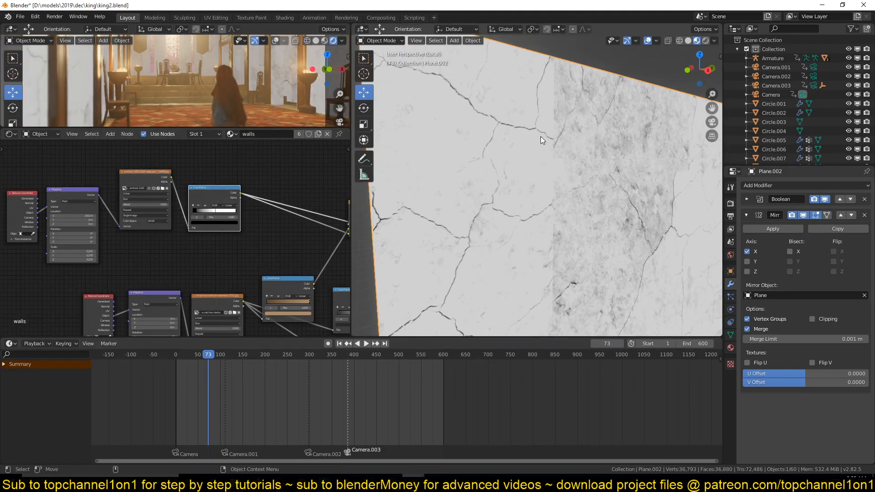
# - Compare the raw first image texture with its black-and-white ColorRamp output on the wall
pyautogui.scroll(2, 554, 203)
pyautogui.scroll(-1, 500, 206)
pyautogui.scroll(-1, 499, 206)
pyautogui.keyDown('ctrl'); pyautogui.keyDown('shift'); pyautogui.click(163, 176); pyautogui.keyUp('shift'); pyautogui.keyUp('ctrl')
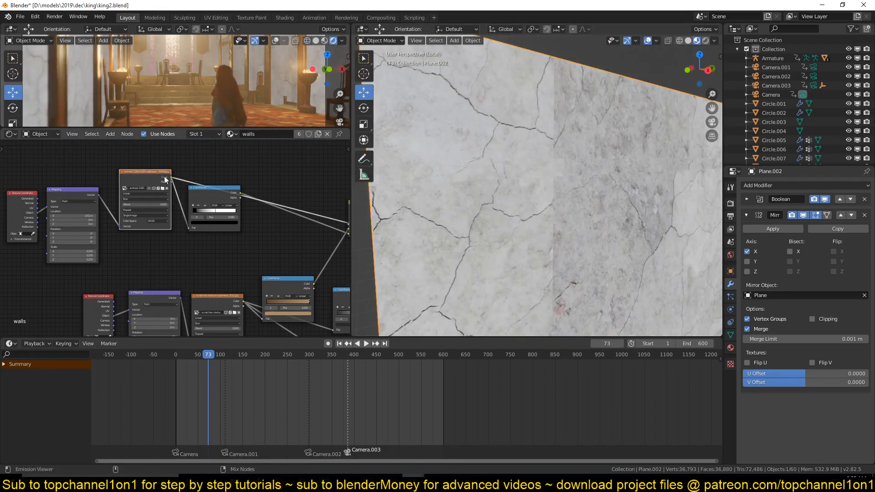
pyautogui.keyDown('ctrl'); pyautogui.keyDown('shift'); pyautogui.click(220, 194); pyautogui.keyUp('shift'); pyautogui.keyUp('ctrl')
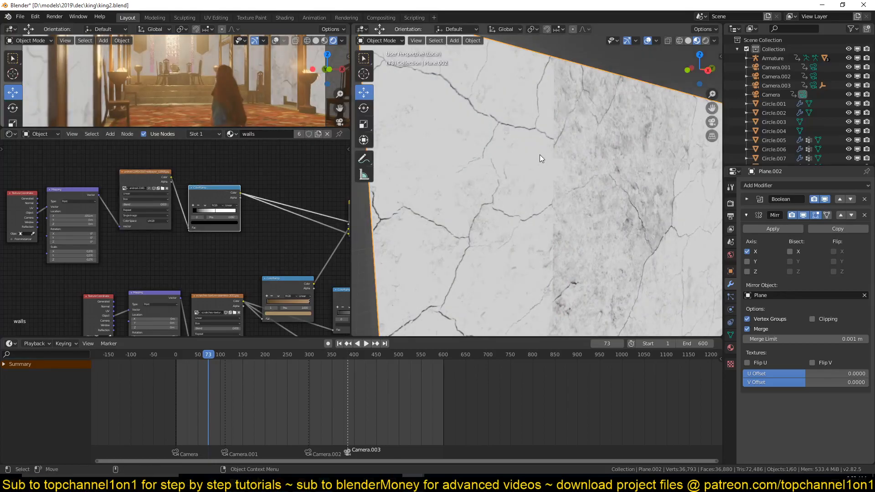
# - Preview the scratches image texture on the wall and check its box projection from several sides
pyautogui.scroll(-2, 275, 239)
pyautogui.moveTo(275, 239); pyautogui.dragTo(201, 209, button='middle')
pyautogui.scroll(2, 201, 209)
pyautogui.keyDown('ctrl'); pyautogui.keyDown('shift'); pyautogui.click(207, 213); pyautogui.keyUp('shift'); pyautogui.keyUp('ctrl')
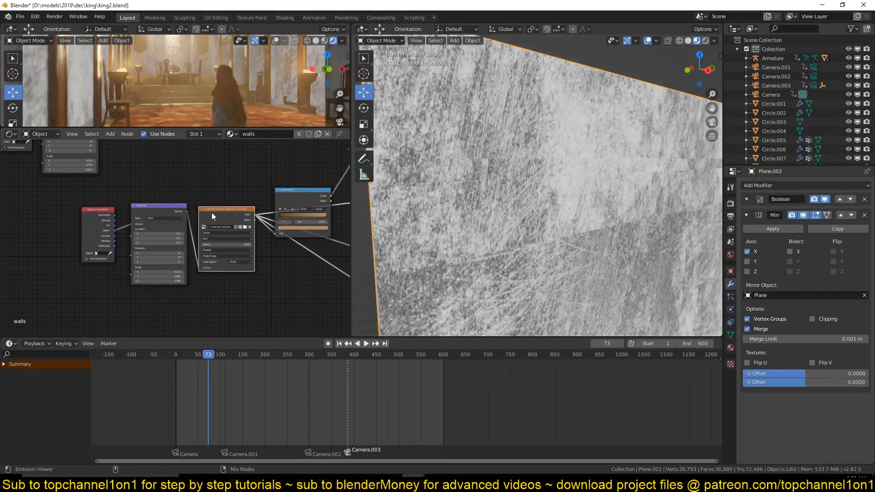
pyautogui.scroll(-5, 550, 185)
pyautogui.moveTo(550, 184)
pyautogui.mouseDown(button='middle')
pyautogui.moveTo(609, 196)
pyautogui.moveTo(541, 191)
pyautogui.mouseUp(button='middle')
pyautogui.scroll(3, 142, 220)
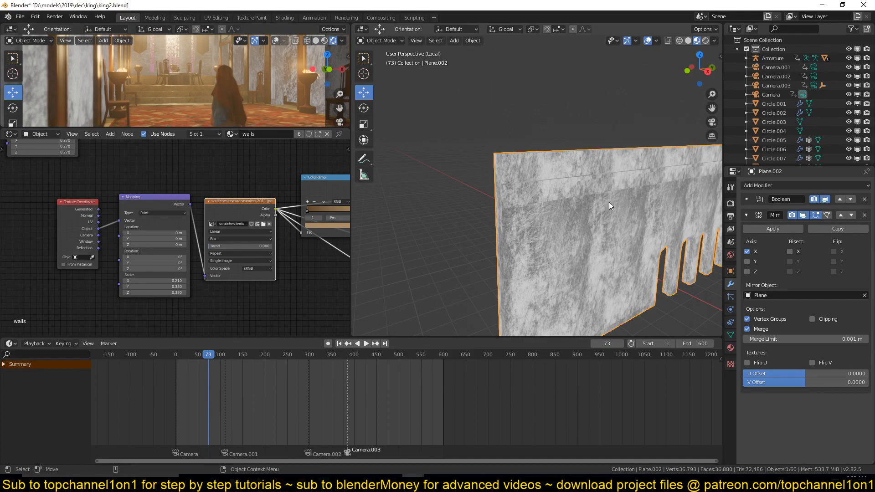
pyautogui.moveTo(493, 180); pyautogui.dragTo(558, 170, button='middle')
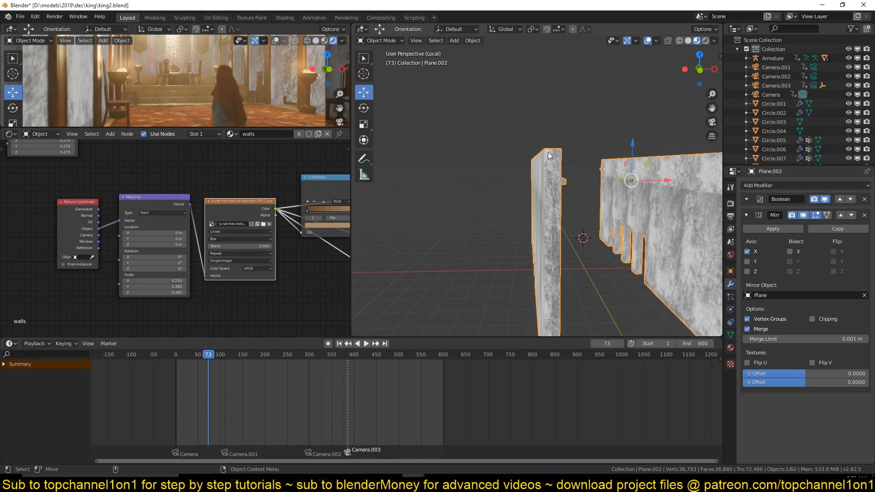
pyautogui.moveTo(501, 136); pyautogui.dragTo(516, 191, button='middle')
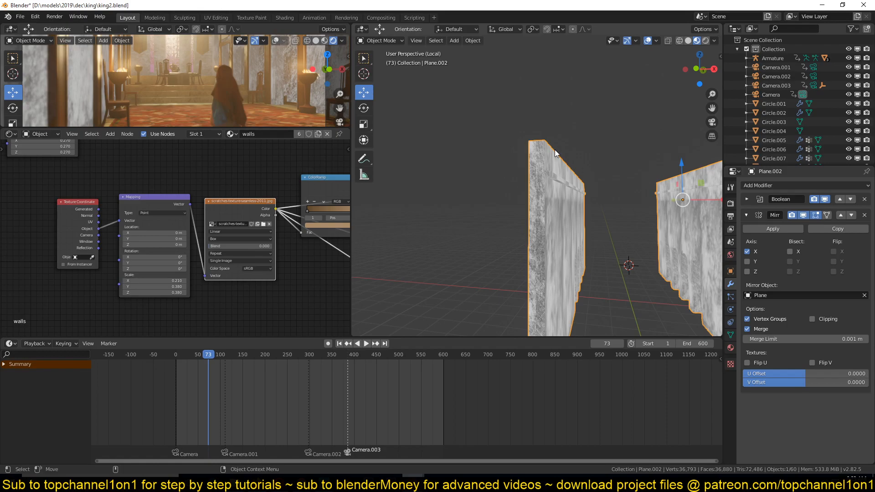
pyautogui.moveTo(554, 149)
pyautogui.mouseDown(button='middle')
pyautogui.moveTo(530, 185)
pyautogui.moveTo(550, 155)
pyautogui.mouseUp(button='middle')
# - Preview the brown ColorRamp fed by the scratches texture on the wall
pyautogui.moveTo(228, 199); pyautogui.dragTo(146, 223, button='middle')
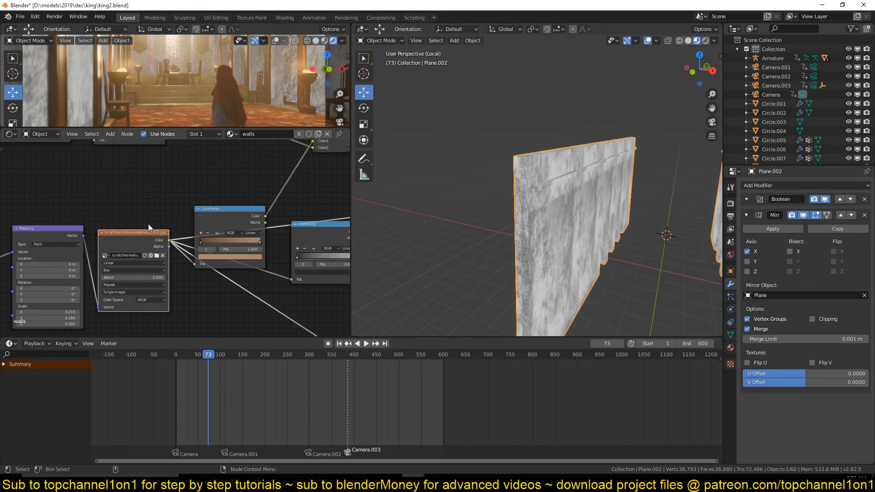
pyautogui.click(127, 241)
pyautogui.keyDown('ctrl'); pyautogui.keyDown('shift'); pyautogui.click(237, 218); pyautogui.keyUp('shift'); pyautogui.keyUp('ctrl')
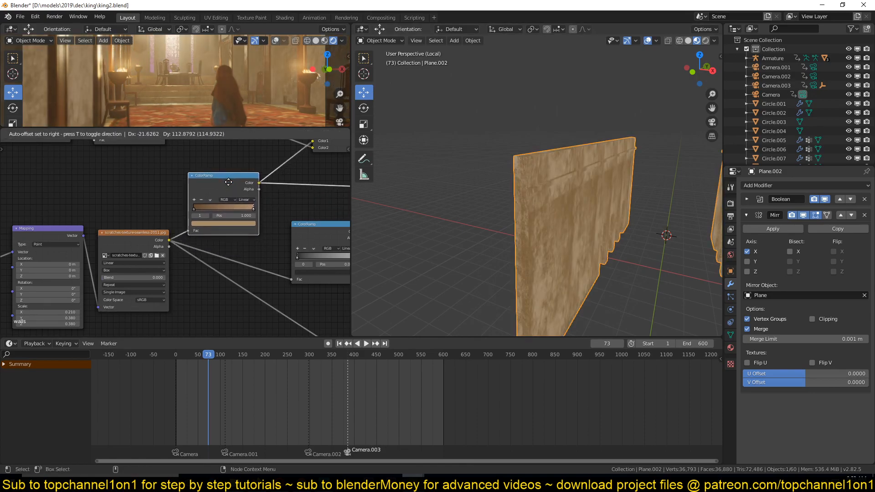
pyautogui.moveTo(258, 203); pyautogui.dragTo(168, 270, button='middle')
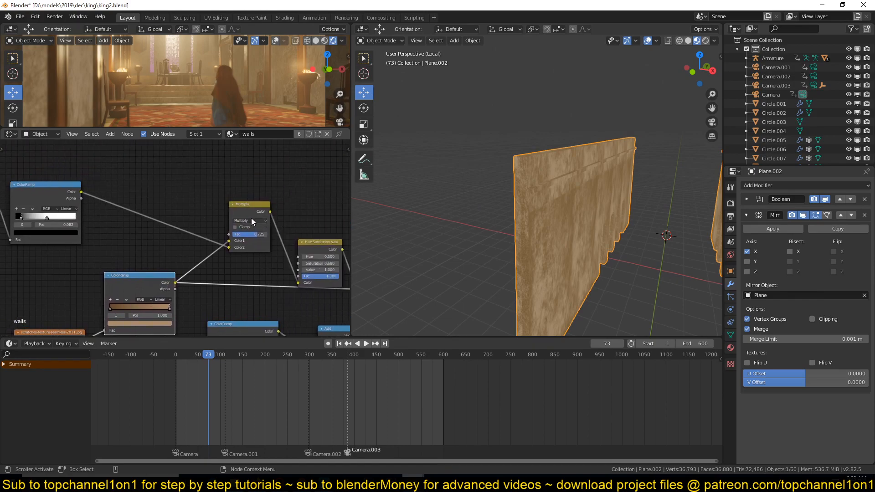
# - Preview the black-and-white ColorRamp and the Multiply node's combined result on the wall up close
pyautogui.keyDown('ctrl'); pyautogui.keyDown('shift'); pyautogui.click(47, 190); pyautogui.keyUp('shift'); pyautogui.keyUp('ctrl')
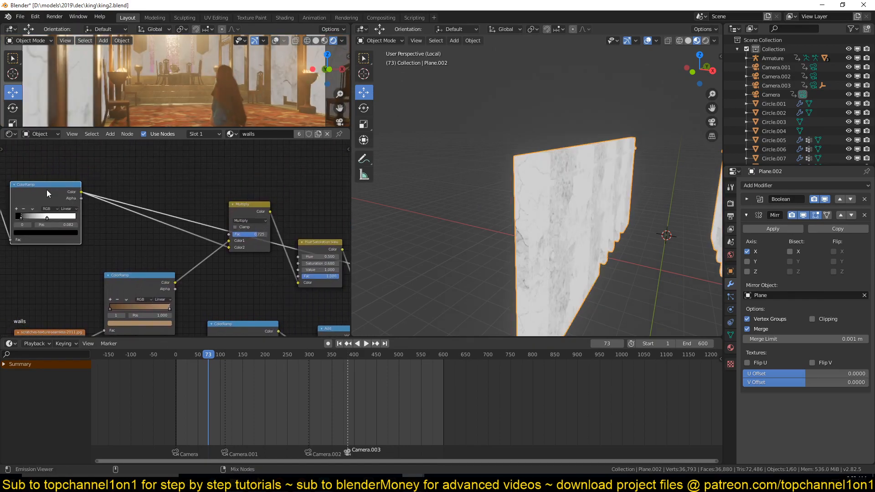
pyautogui.keyDown('ctrl'); pyautogui.keyDown('shift'); pyautogui.click(251, 207); pyautogui.keyUp('shift'); pyautogui.keyUp('ctrl')
pyautogui.moveTo(383, 204); pyautogui.dragTo(441, 171, button='middle')
pyautogui.scroll(2, 272, 210)
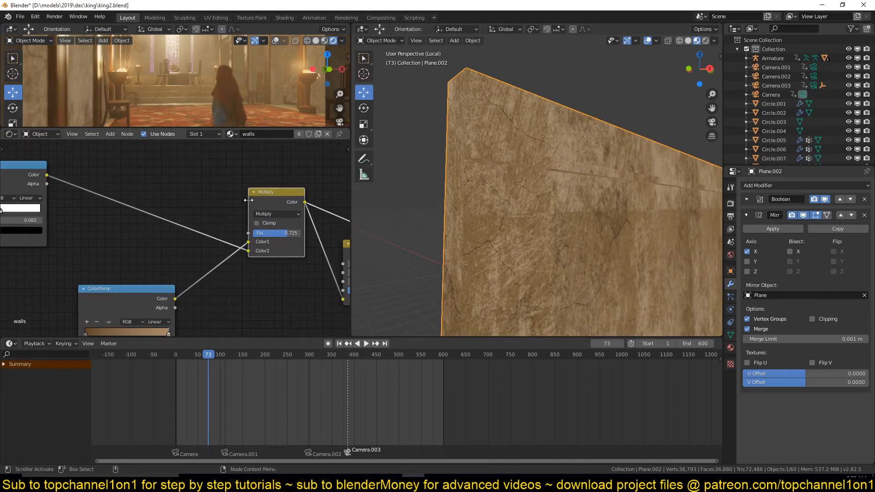
pyautogui.moveTo(250, 200); pyautogui.dragTo(233, 194, button='middle')
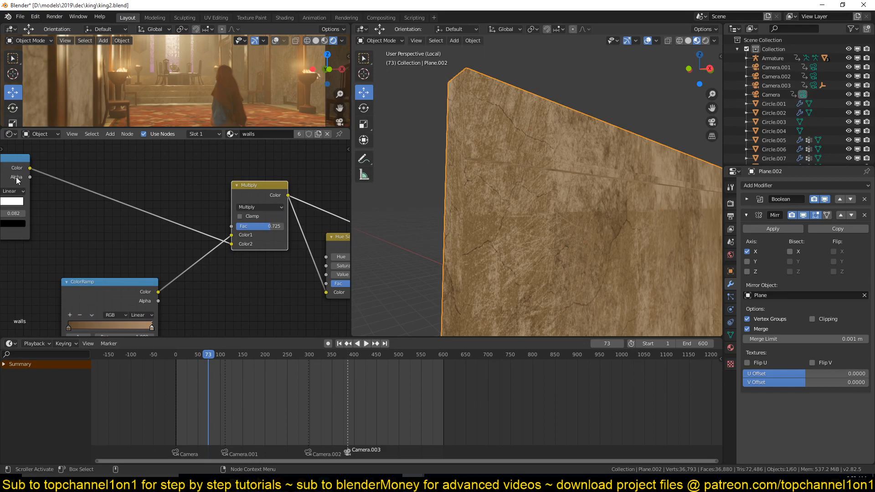
# - Examine the two ColorRamps feeding the Multiply node and check the combined result along the wall
pyautogui.moveTo(77, 184); pyautogui.dragTo(180, 175, button='middle')
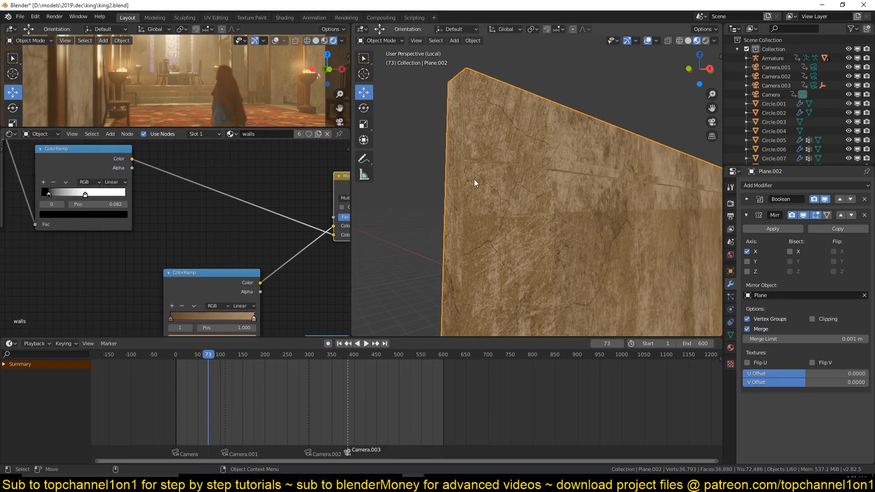
pyautogui.moveTo(236, 289); pyautogui.dragTo(210, 259, button='middle')
pyautogui.moveTo(519, 141); pyautogui.dragTo(543, 135, button='middle')
pyautogui.moveTo(523, 201); pyautogui.dragTo(545, 168, button='middle')
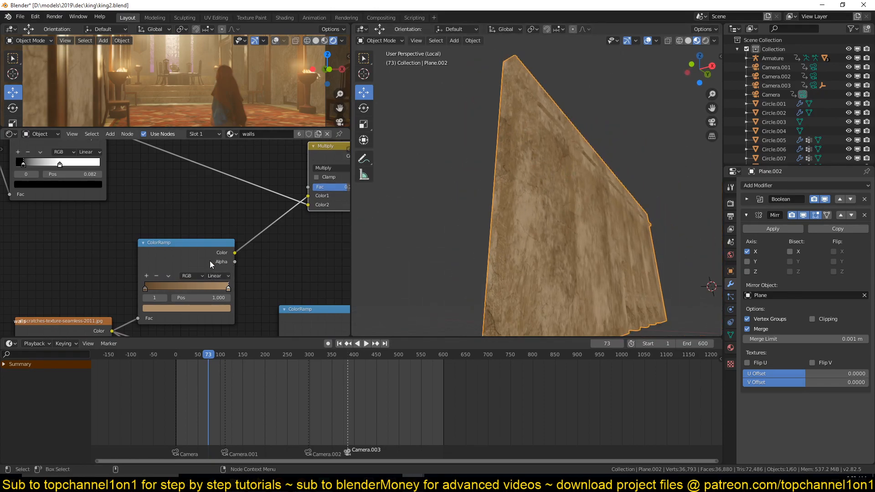
pyautogui.moveTo(485, 196); pyautogui.dragTo(509, 191, button='middle')
pyautogui.moveTo(113, 241); pyautogui.dragTo(98, 240, button='middle')
# - Return to the scratches image texture and preview its raw output on the wall again
pyautogui.scroll(-6, 191, 234)
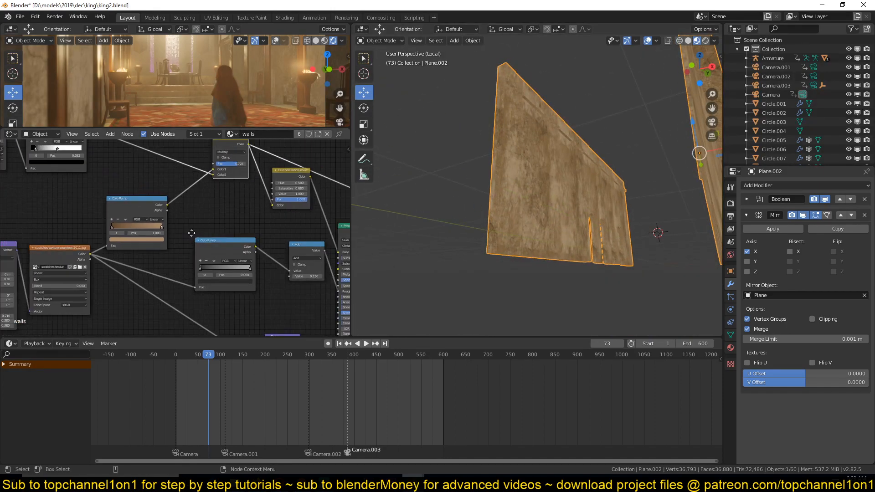
pyautogui.moveTo(191, 233); pyautogui.dragTo(168, 196, button='middle')
pyautogui.moveTo(212, 224); pyautogui.dragTo(176, 234, button='middle')
pyautogui.moveTo(58, 246); pyautogui.dragTo(234, 246, button='middle')
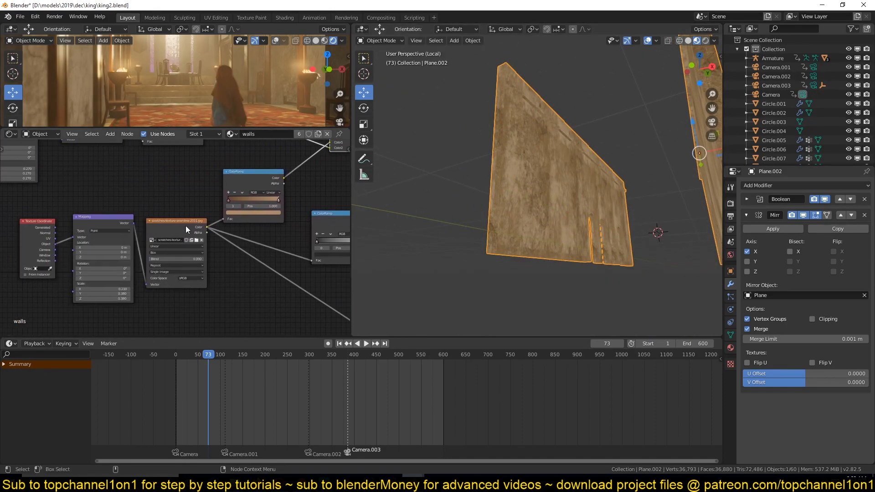
pyautogui.keyDown('ctrl'); pyautogui.keyDown('shift'); pyautogui.click(184, 226); pyautogui.keyUp('shift'); pyautogui.keyUp('ctrl')
pyautogui.scroll(4, 471, 166)
pyautogui.moveTo(472, 167)
pyautogui.mouseDown(button='middle')
pyautogui.moveTo(480, 180)
pyautogui.moveTo(455, 171)
pyautogui.mouseUp(button='middle')
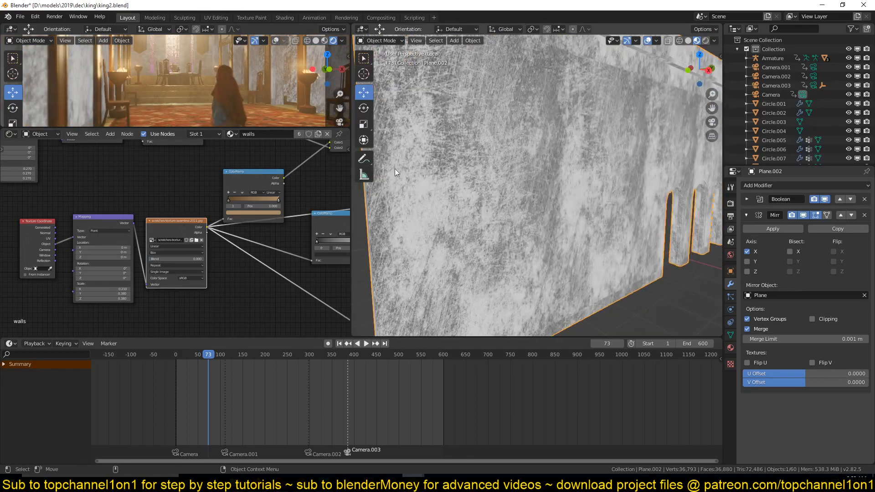
# - Preview the grey ColorRamp fed by the scratches texture and inspect the wall from different angles
pyautogui.moveTo(190, 227); pyautogui.dragTo(102, 236, button='middle')
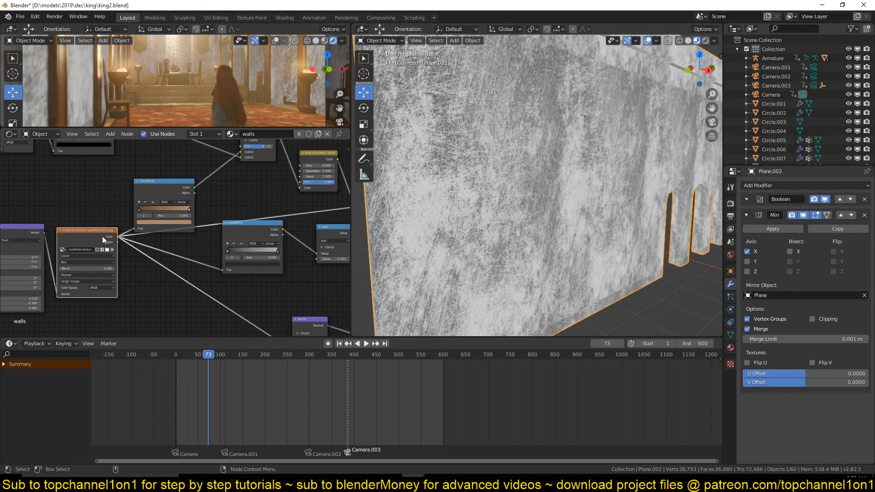
pyautogui.keyDown('ctrl'); pyautogui.keyDown('shift'); pyautogui.click(253, 233); pyautogui.keyUp('shift'); pyautogui.keyUp('ctrl')
pyautogui.moveTo(504, 146); pyautogui.dragTo(522, 121, button='middle')
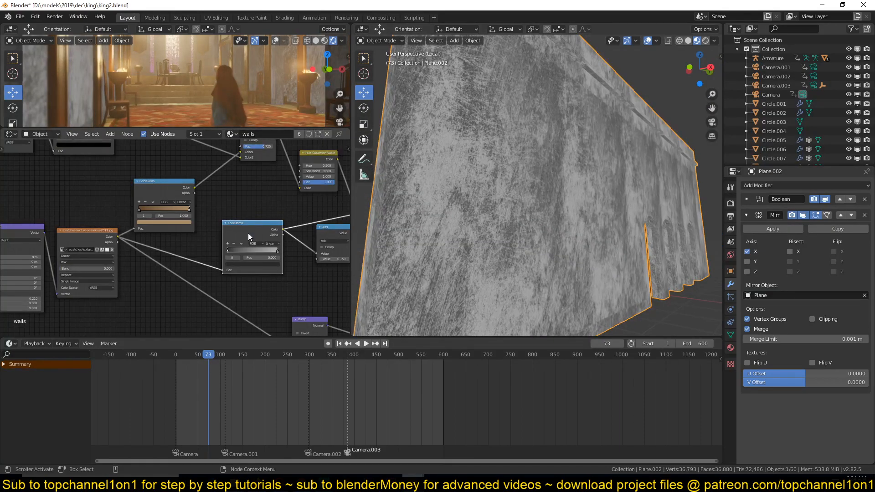
pyautogui.moveTo(485, 191); pyautogui.dragTo(351, 226, button='middle')
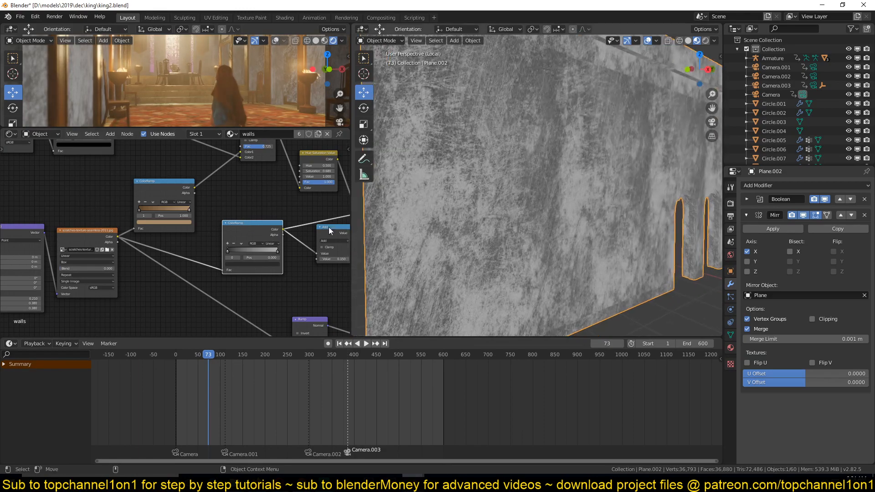
pyautogui.scroll(2, 269, 246)
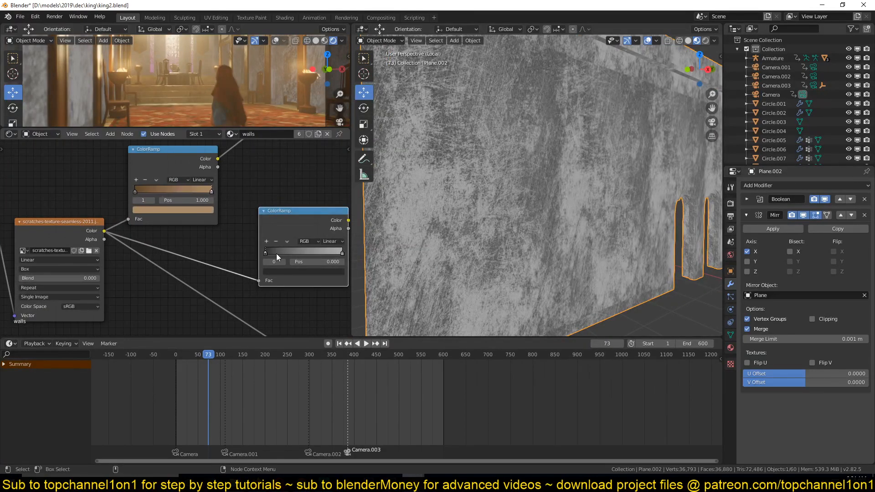
pyautogui.moveTo(277, 253); pyautogui.dragTo(134, 253, button='middle')
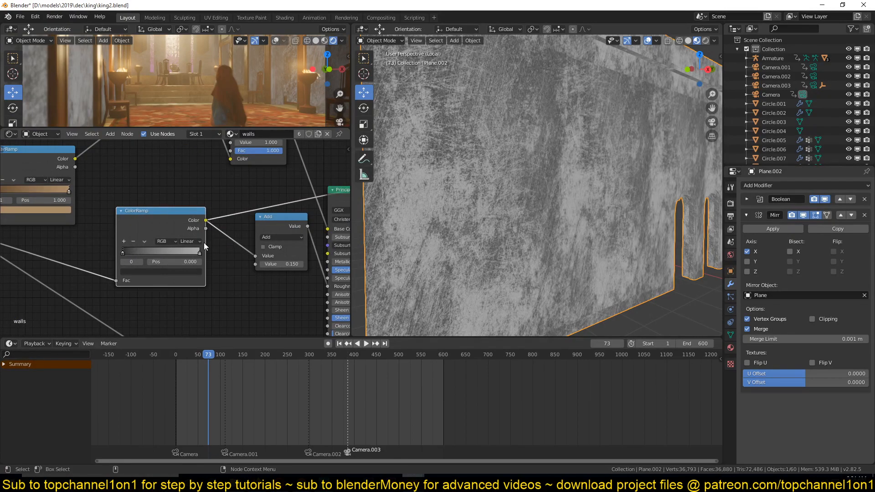
# - Inspect the color stops of the grey ColorRamp and the Add node that feeds the shader's roughness
pyautogui.click(197, 253)
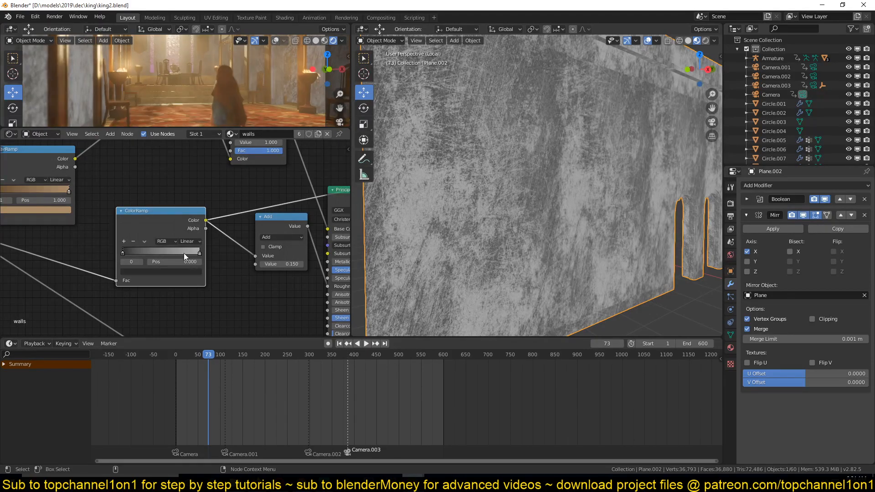
pyautogui.click(122, 252)
pyautogui.click(286, 219)
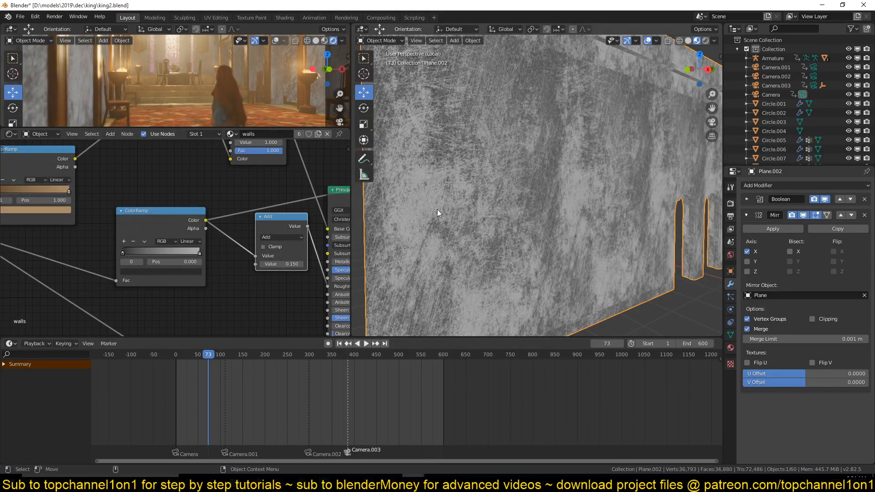
# - Go back to the color branch and preview the Multiply node's output on the wall
pyautogui.moveTo(130, 210); pyautogui.dragTo(80, 253, button='middle')
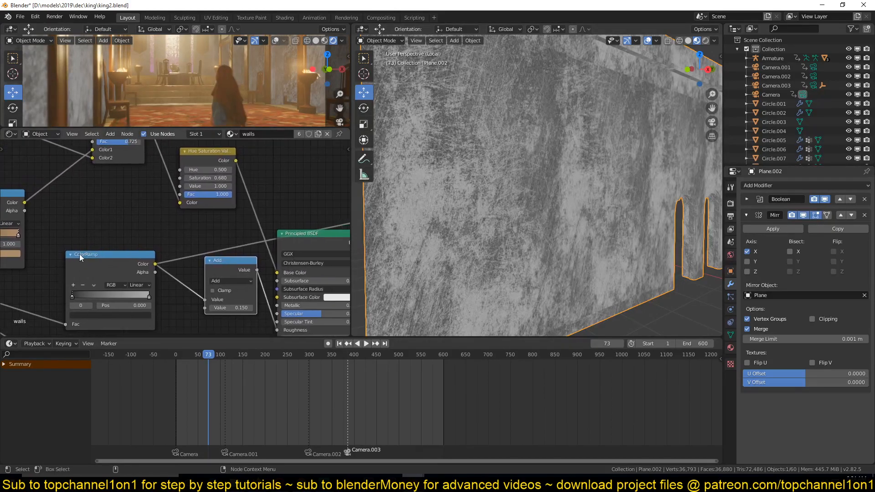
pyautogui.moveTo(274, 278); pyautogui.dragTo(250, 227, button='middle')
pyautogui.moveTo(218, 169); pyautogui.dragTo(276, 273, button='middle')
pyautogui.scroll(-1, 227, 227)
pyautogui.moveTo(227, 227); pyautogui.dragTo(241, 207, button='middle')
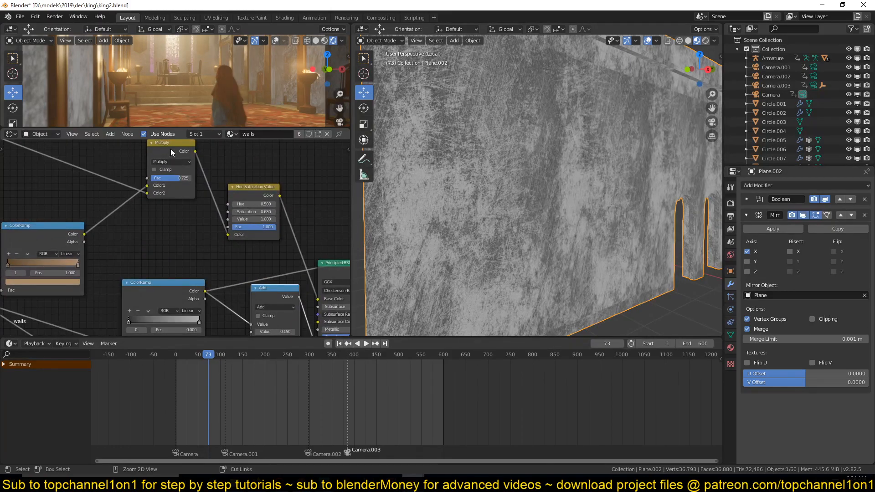
pyautogui.keyDown('ctrl'); pyautogui.keyDown('shift'); pyautogui.click(170, 149); pyautogui.keyUp('shift'); pyautogui.keyUp('ctrl')
pyautogui.moveTo(118, 208); pyautogui.dragTo(181, 211, button='middle')
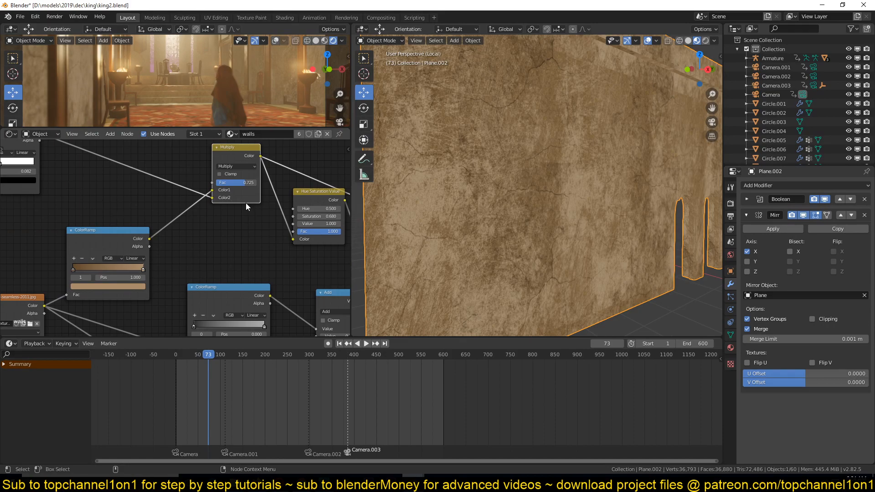
# - Preview the Hue Saturation Value node on the wall and compare it with the Multiply output
pyautogui.moveTo(300, 204); pyautogui.dragTo(153, 203, button='middle')
pyautogui.keyDown('ctrl'); pyautogui.keyDown('shift'); pyautogui.click(174, 193); pyautogui.keyUp('shift'); pyautogui.keyUp('ctrl')
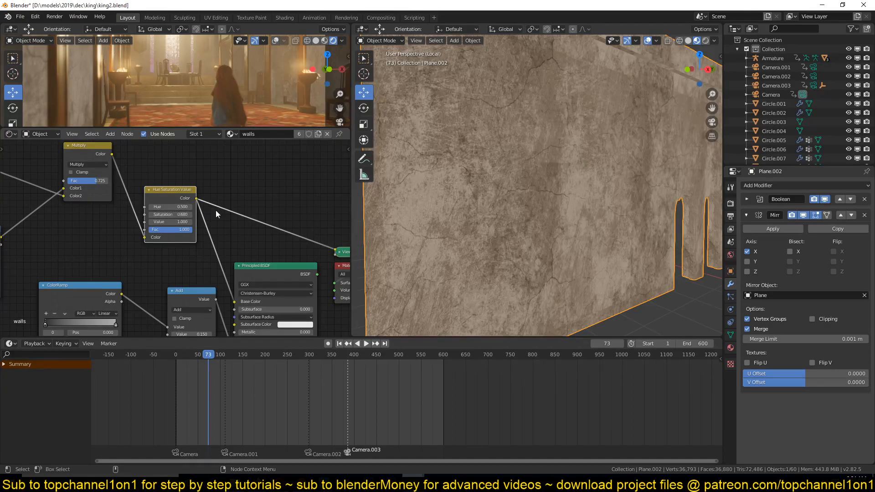
pyautogui.scroll(-6, 417, 170)
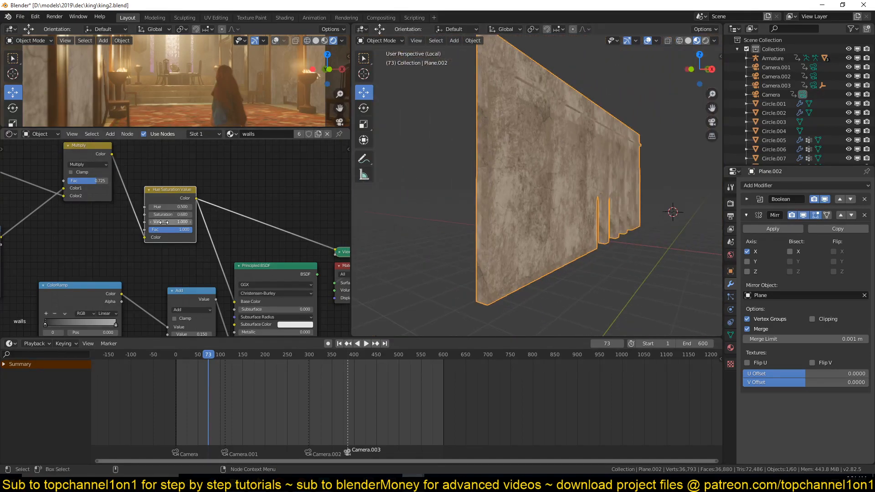
pyautogui.keyDown('ctrl'); pyautogui.keyDown('shift'); pyautogui.click(85, 151); pyautogui.keyUp('shift'); pyautogui.keyUp('ctrl')
pyautogui.keyDown('ctrl'); pyautogui.keyDown('shift'); pyautogui.click(160, 196); pyautogui.keyUp('shift'); pyautogui.keyUp('ctrl')
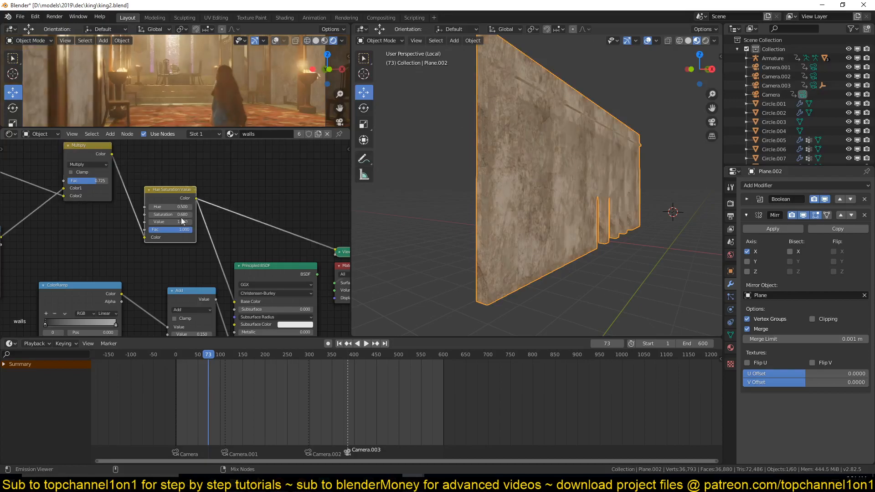
# - Restore the Principled BSDF as the material's output and check the wall's reflections at a grazing angle
pyautogui.moveTo(199, 219); pyautogui.dragTo(171, 188, button='middle')
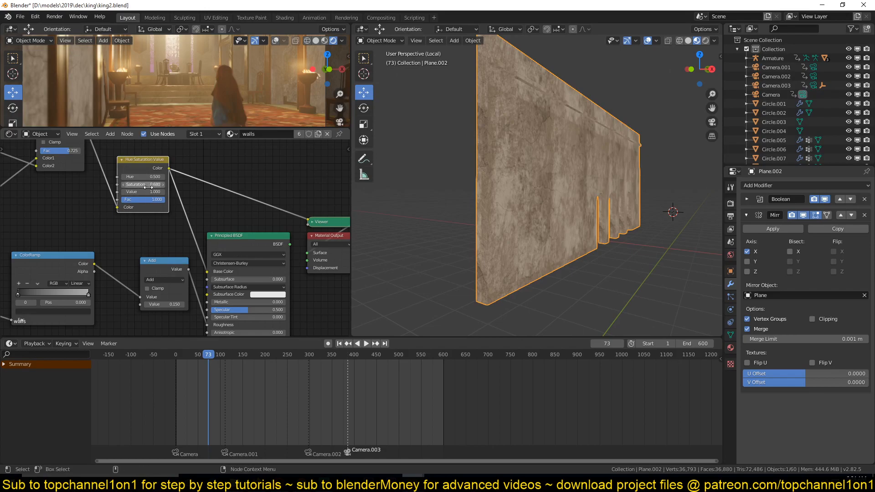
pyautogui.scroll(-1, 233, 278)
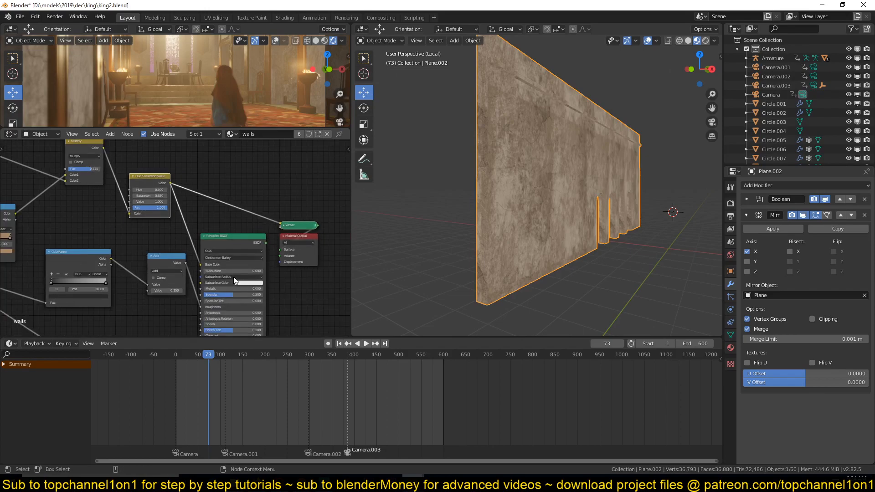
pyautogui.keyDown('ctrl'); pyautogui.keyDown('shift'); pyautogui.click(243, 242); pyautogui.keyUp('shift'); pyautogui.keyUp('ctrl')
pyautogui.moveTo(507, 124); pyautogui.dragTo(567, 95, button='middle')
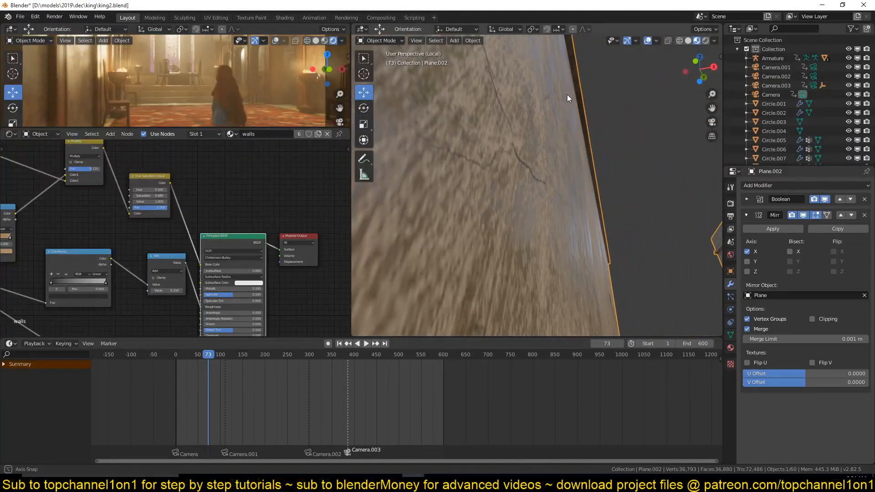
# - Examine the roughness Add node and the Bump node connected to the Principled BSDF
pyautogui.moveTo(228, 222); pyautogui.dragTo(270, 156, button='middle')
pyautogui.scroll(3, 231, 209)
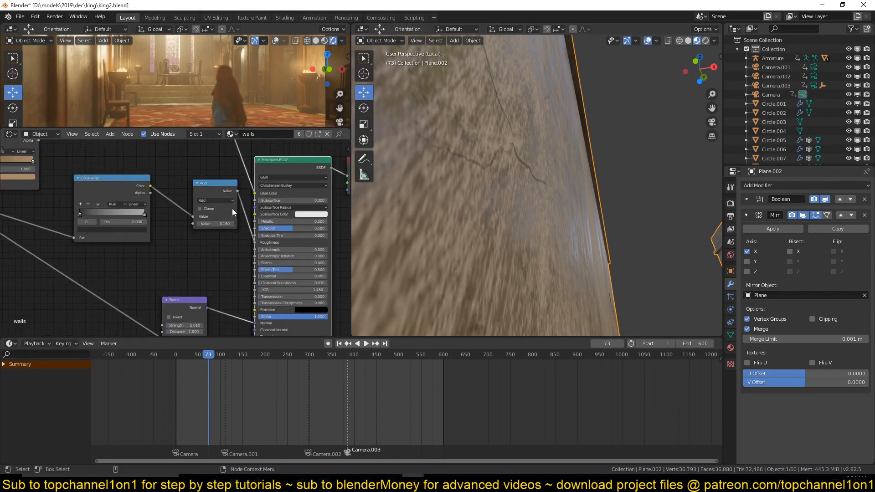
pyautogui.moveTo(195, 275); pyautogui.dragTo(226, 233, button='middle')
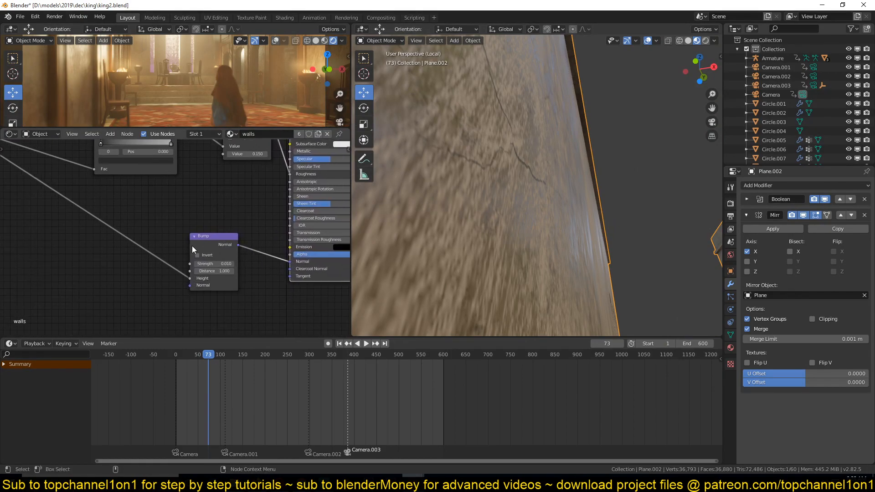
# - Preview the bump image texture and then the Bump node's output on the wall
pyautogui.scroll(-2, 182, 247)
pyautogui.moveTo(165, 248); pyautogui.dragTo(187, 258, button='middle')
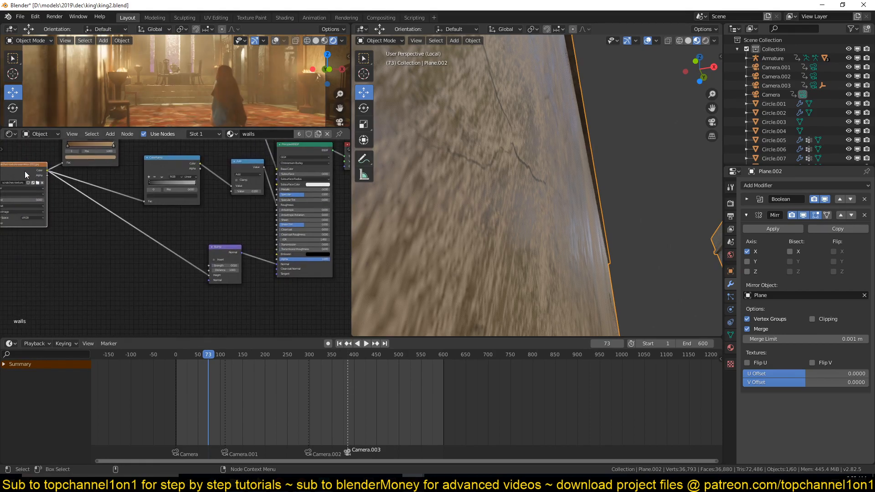
pyautogui.keyDown('ctrl'); pyautogui.keyDown('shift'); pyautogui.click(25, 171); pyautogui.keyUp('shift'); pyautogui.keyUp('ctrl')
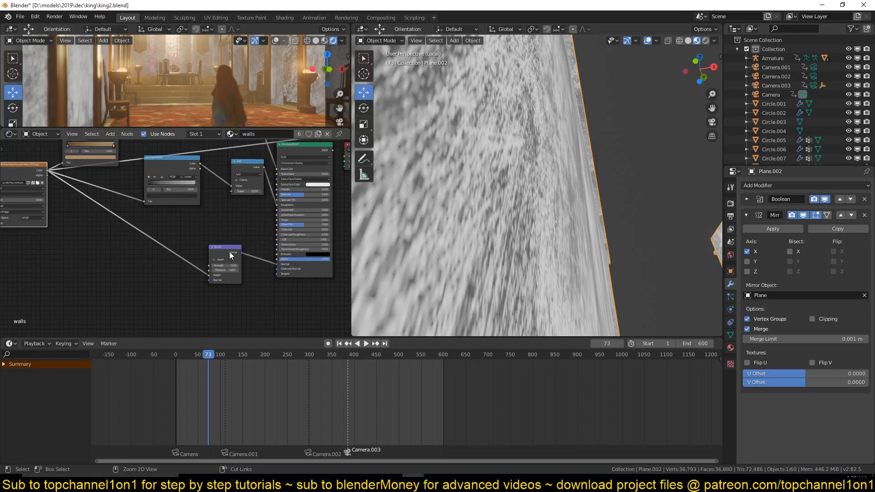
pyautogui.keyDown('ctrl'); pyautogui.keyDown('shift'); pyautogui.click(230, 251); pyautogui.keyUp('shift'); pyautogui.keyUp('ctrl')
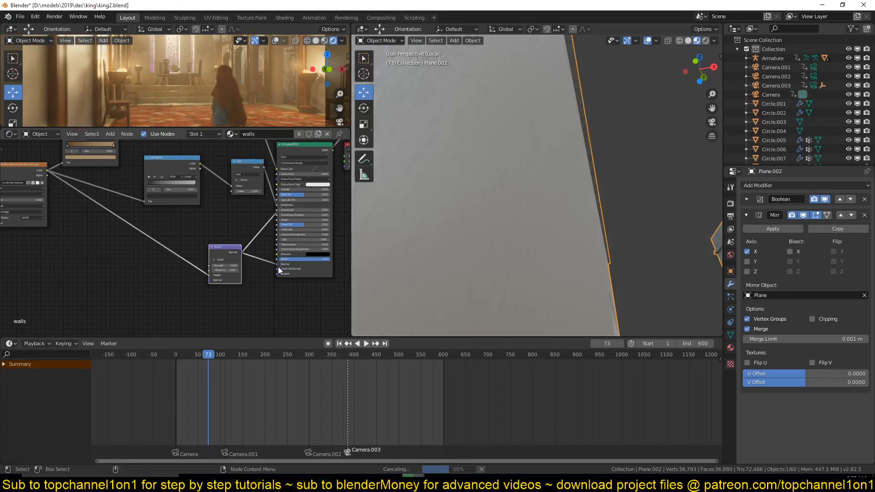
# - Restore the Principled BSDF as the walls material's output and inspect the bump detail on the wall from several angles
pyautogui.keyDown('ctrl'); pyautogui.keyDown('shift'); pyautogui.click(284, 269); pyautogui.keyUp('shift'); pyautogui.keyUp('ctrl')
pyautogui.scroll(-6, 468, 176)
pyautogui.moveTo(469, 176); pyautogui.dragTo(454, 229, button='middle')
pyautogui.moveTo(508, 236); pyautogui.dragTo(451, 214, button='middle')
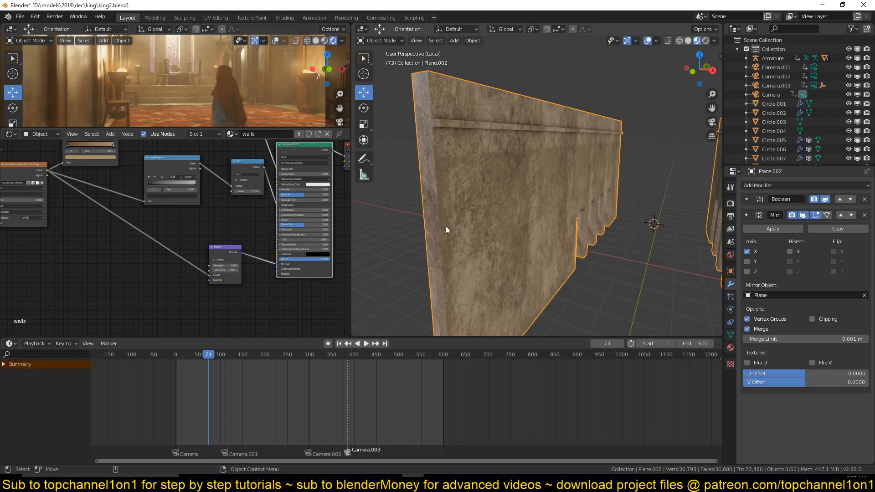
pyautogui.scroll(6, 455, 217)
pyautogui.moveTo(224, 265)
pyautogui.mouseDown()
pyautogui.moveTo(242, 266)
pyautogui.moveTo(214, 269)
pyautogui.mouseUp()
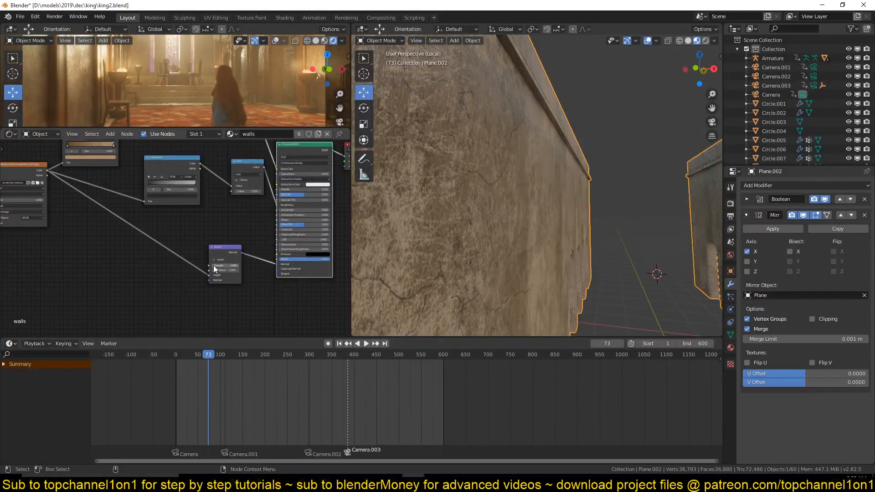
pyautogui.scroll(3, 446, 177)
pyautogui.moveTo(452, 170)
pyautogui.mouseDown(button='middle')
pyautogui.moveTo(464, 158)
pyautogui.moveTo(452, 160)
pyautogui.mouseUp(button='middle')
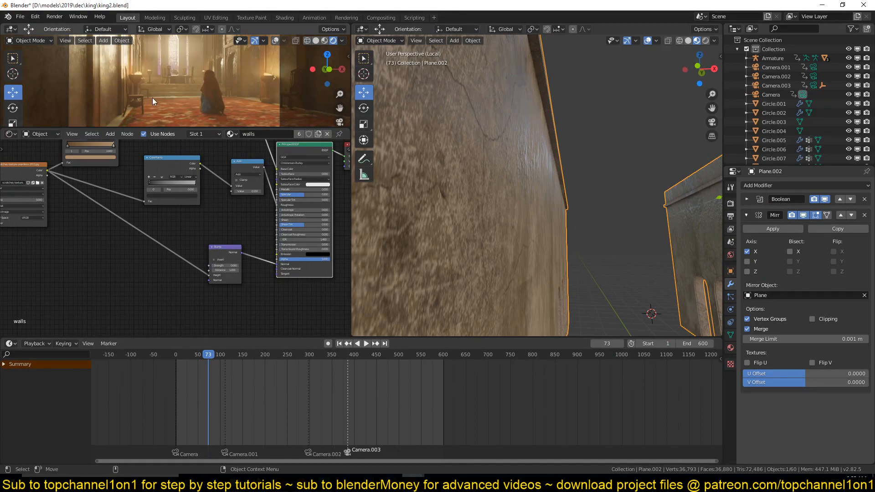
# - Open the Eevee render settings and check the Ambient Occlusion Factor without changing it
pyautogui.scroll(-8, 550, 180)
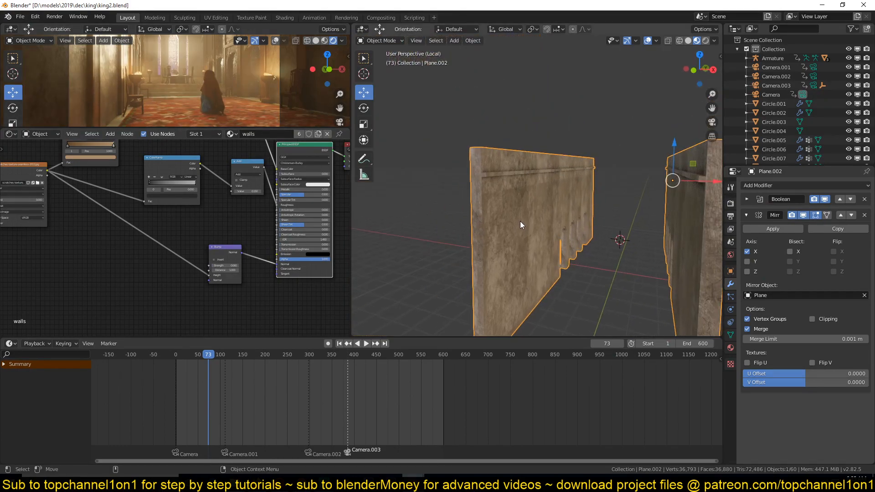
pyautogui.scroll(2, 524, 225)
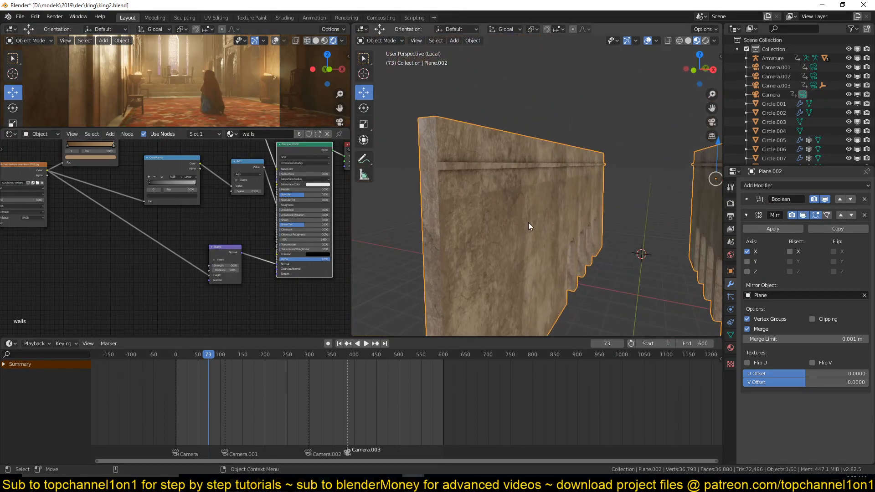
pyautogui.click(730, 204)
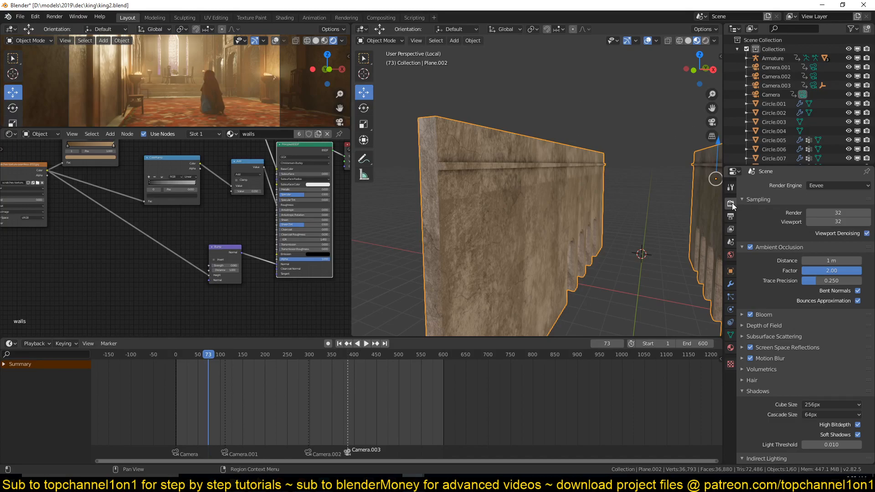
pyautogui.click(823, 270)
pyautogui.press('Return')
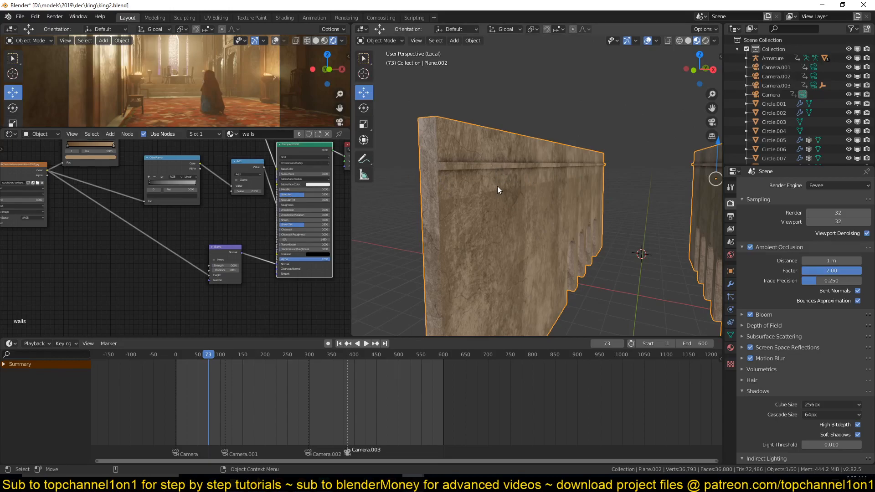
# - Leave the wall's local view, isolate the wooden wall panels and bring their wood material nodes into view
pyautogui.press('KP_Divide')
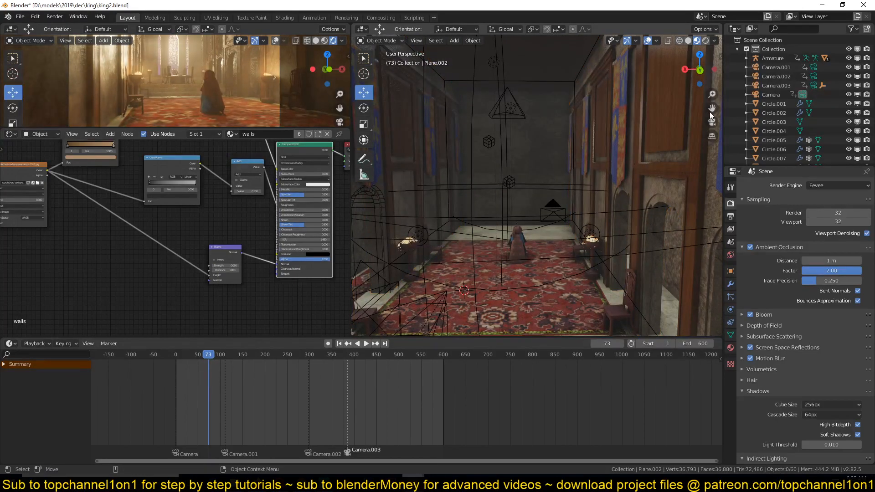
pyautogui.click(674, 113)
pyautogui.press('KP_Divide')
pyautogui.moveTo(476, 193); pyautogui.dragTo(544, 220, button='middle')
pyautogui.scroll(5, 440, 183)
pyautogui.moveTo(134, 205); pyautogui.dragTo(90, 256, button='middle')
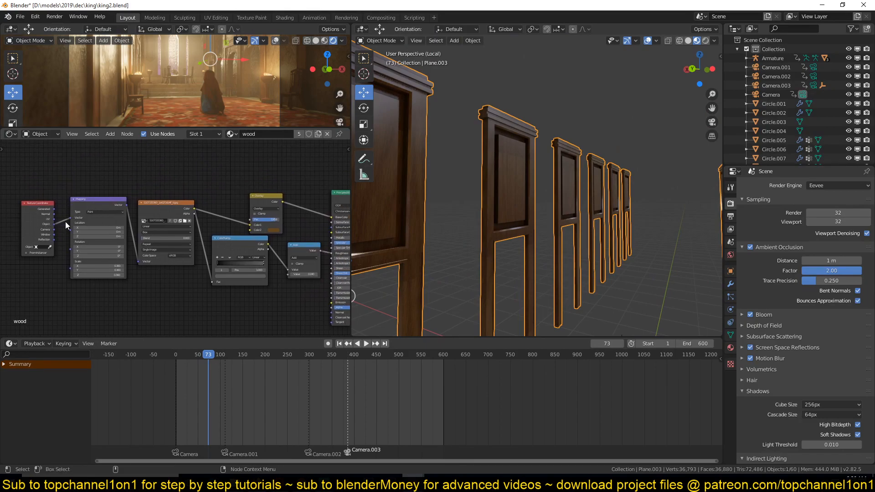
# - Inspect the nearest wooden panel up close and compare it with the hall's camera view
pyautogui.moveTo(494, 152); pyautogui.dragTo(519, 164, button='middle')
pyautogui.scroll(4, 219, 224)
pyautogui.press('KP_0')
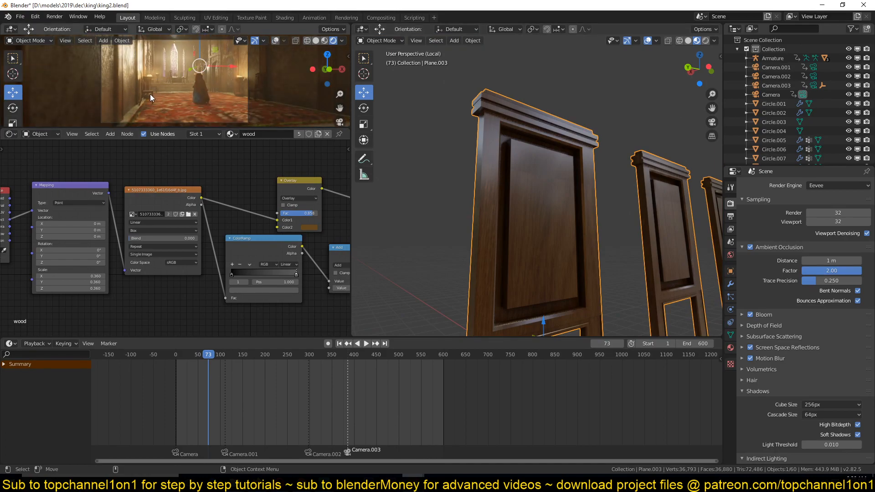
pyautogui.moveTo(566, 218); pyautogui.dragTo(524, 181, button='middle')
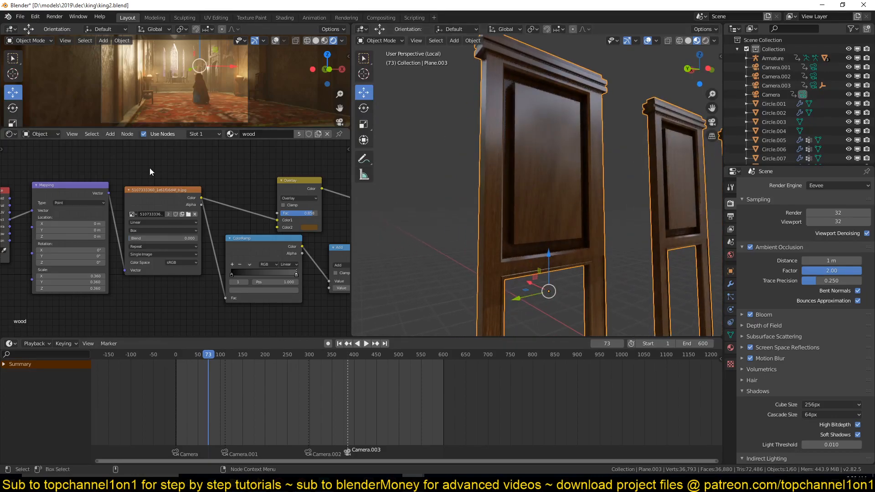
# - Preview the wood image texture on the panels, followed by the Overlay node's output
pyautogui.scroll(3, 187, 216)
pyautogui.moveTo(188, 217); pyautogui.dragTo(125, 216, button='middle')
pyautogui.keyDown('ctrl'); pyautogui.keyDown('shift'); pyautogui.click(122, 189); pyautogui.keyUp('shift'); pyautogui.keyUp('ctrl')
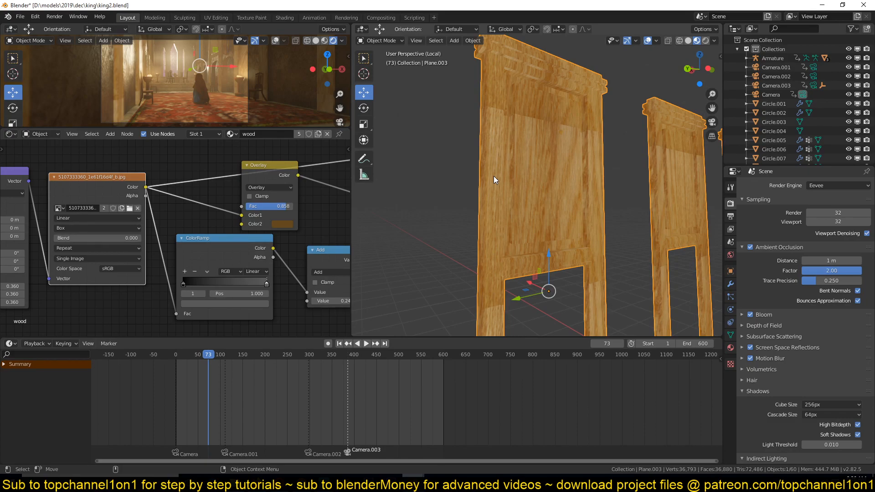
pyautogui.keyDown('ctrl'); pyautogui.keyDown('shift'); pyautogui.click(268, 163); pyautogui.keyUp('shift'); pyautogui.keyUp('ctrl')
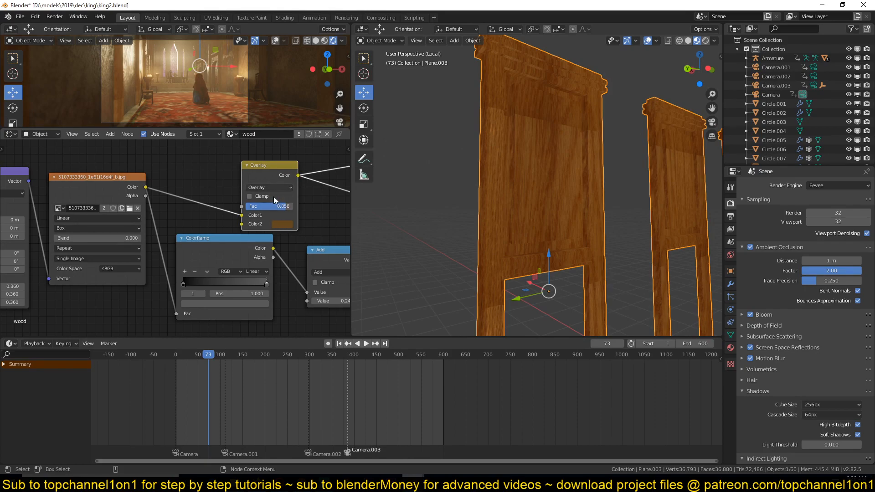
# - Check the Overlay node's Color2 and restore the Principled BSDF as the wood material's output
pyautogui.click(281, 223)
pyautogui.moveTo(317, 140); pyautogui.dragTo(296, 153)
pyautogui.moveTo(274, 281); pyautogui.dragTo(219, 251, button='middle')
pyautogui.scroll(-6, 115, 198)
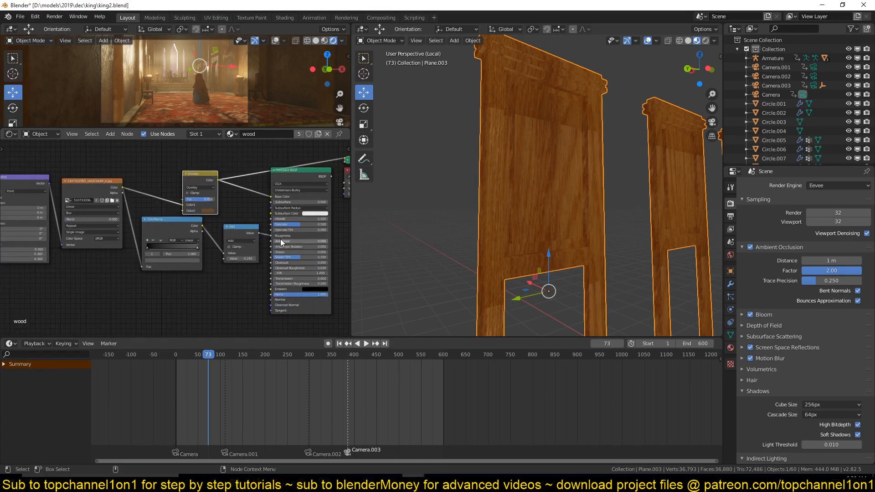
pyautogui.keyDown('ctrl'); pyautogui.keyDown('shift'); pyautogui.click(313, 173); pyautogui.keyUp('shift'); pyautogui.keyUp('ctrl')
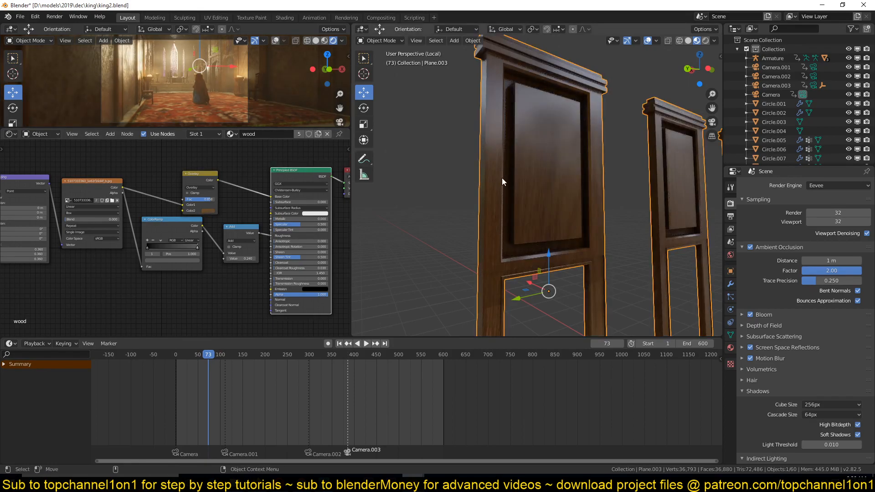
# - Leave the panels' local view, isolate the carpet and view its front corner up close
pyautogui.press('KP_Divide')
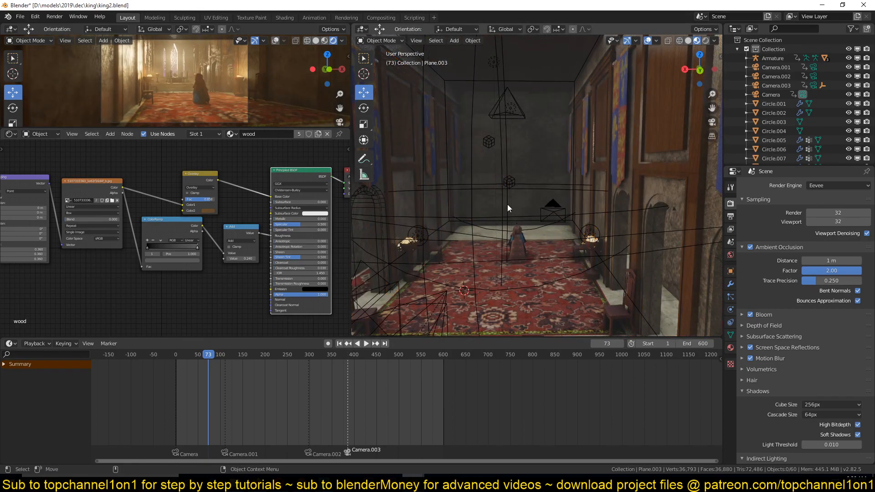
pyautogui.click(535, 304)
pyautogui.press('KP_Divide')
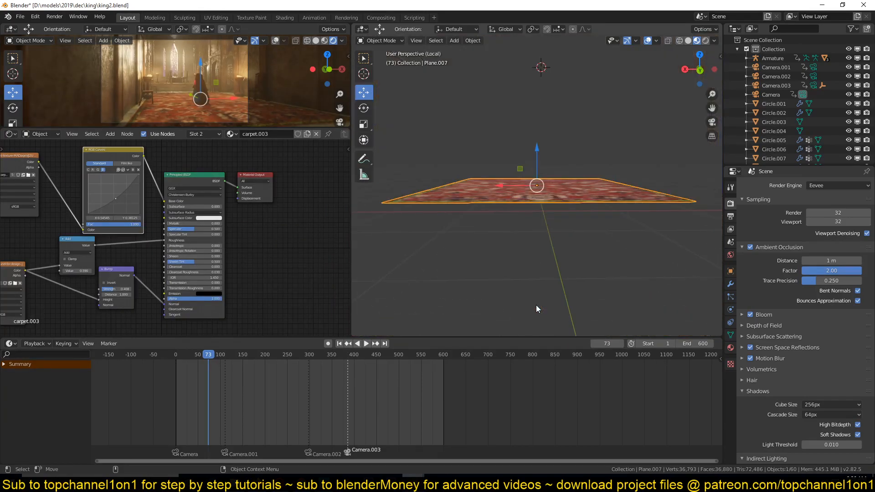
pyautogui.scroll(7, 535, 304)
pyautogui.moveTo(487, 230); pyautogui.dragTo(530, 256, button='middle')
pyautogui.scroll(-3, 530, 256)
pyautogui.moveTo(562, 208); pyautogui.dragTo(549, 145, button='middle')
pyautogui.scroll(-1, 277, 259)
# - Examine the carpet.003 Texture Coordinate, Mapping and image texture nodes and check the carpet border's geometry
pyautogui.moveTo(20, 247); pyautogui.dragTo(173, 214, button='middle')
pyautogui.scroll(2, 249, 258)
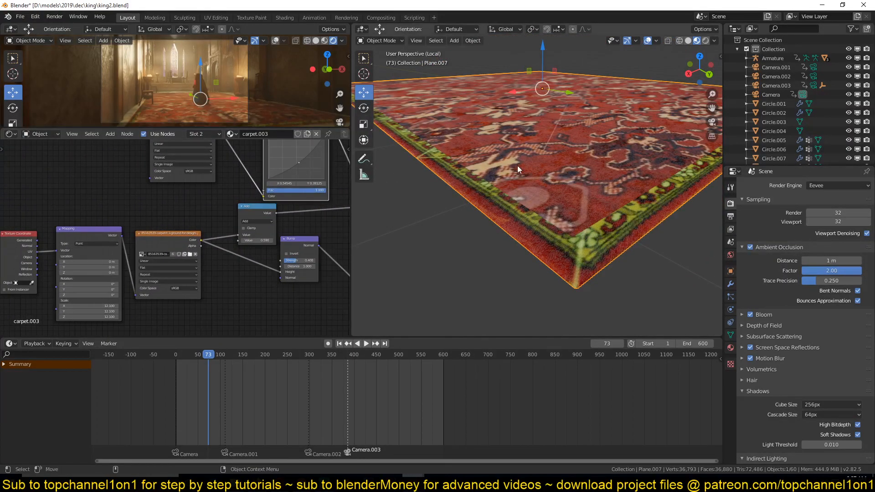
pyautogui.moveTo(57, 251); pyautogui.dragTo(99, 229, button='middle')
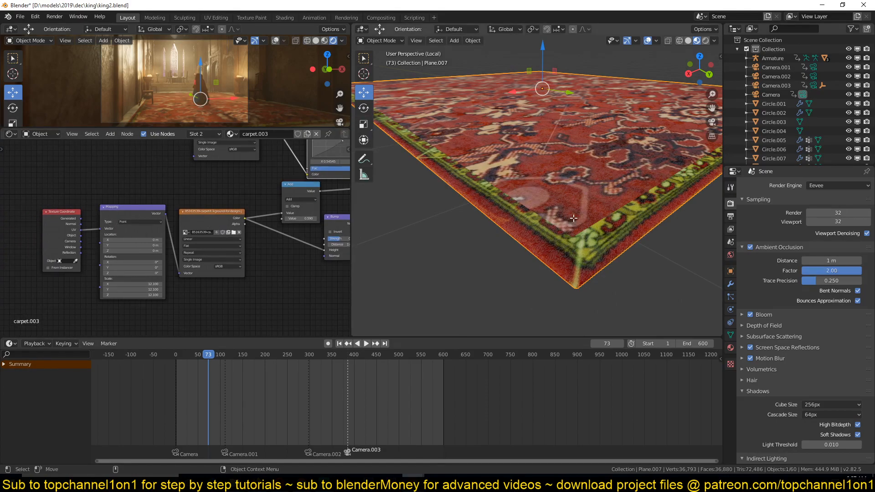
pyautogui.press('Tab')
pyautogui.press('Tab')
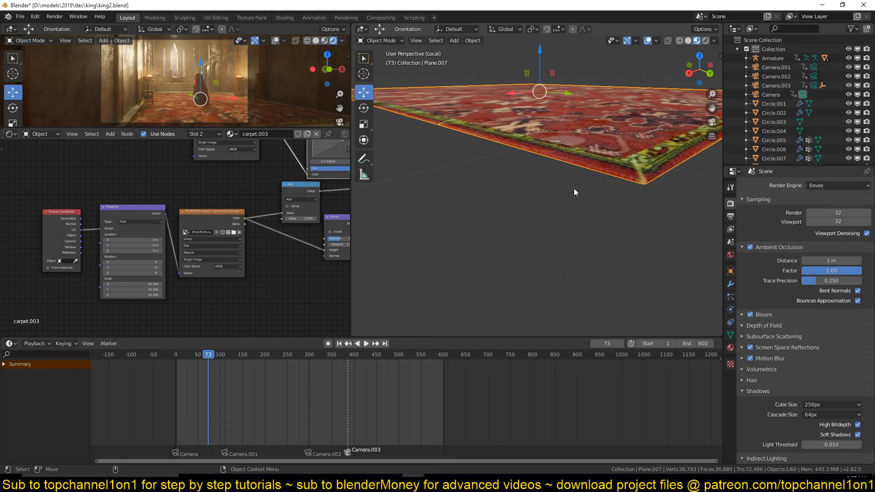
pyautogui.scroll(3, 573, 187)
pyautogui.scroll(1, 181, 219)
# - Preview the carpet.003 detail texture on the carpet and restore the Principled BSDF as the output
pyautogui.keyDown('ctrl'); pyautogui.keyDown('shift'); pyautogui.click(230, 204); pyautogui.keyUp('shift'); pyautogui.keyUp('ctrl')
pyautogui.scroll(-6, 302, 214)
pyautogui.moveTo(302, 214); pyautogui.dragTo(131, 271, button='middle')
pyautogui.keyDown('ctrl'); pyautogui.keyDown('shift'); pyautogui.click(266, 190); pyautogui.keyUp('shift'); pyautogui.keyUp('ctrl')
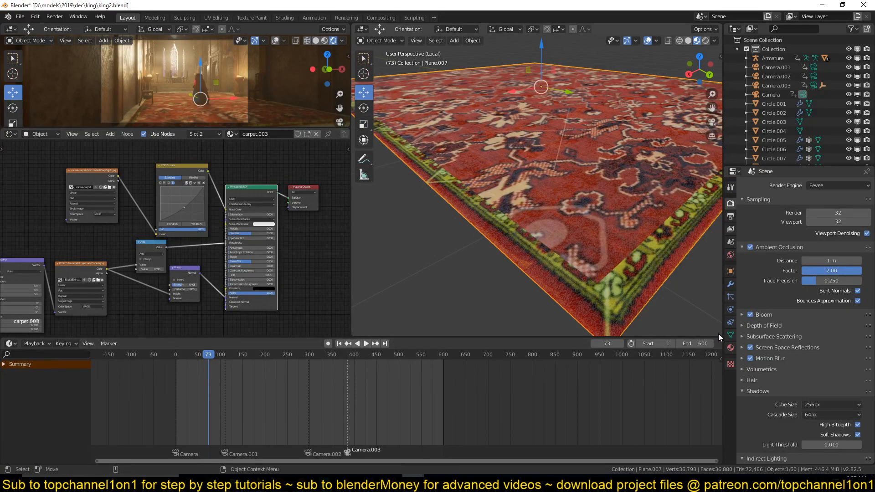
# - Switch to the carpet.001 material slot and preview its carpet detail texture on the carpet's surface
pyautogui.click(730, 347)
pyautogui.click(776, 187)
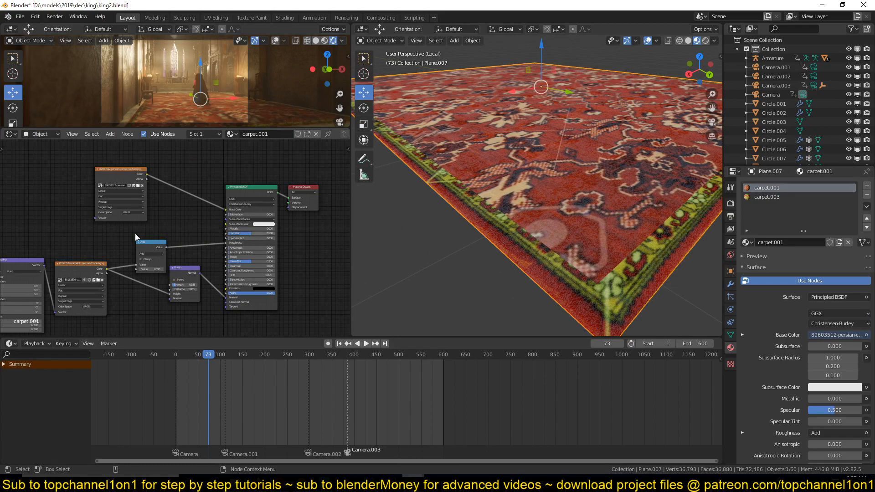
pyautogui.scroll(3, 171, 238)
pyautogui.moveTo(111, 237); pyautogui.dragTo(185, 228, button='middle')
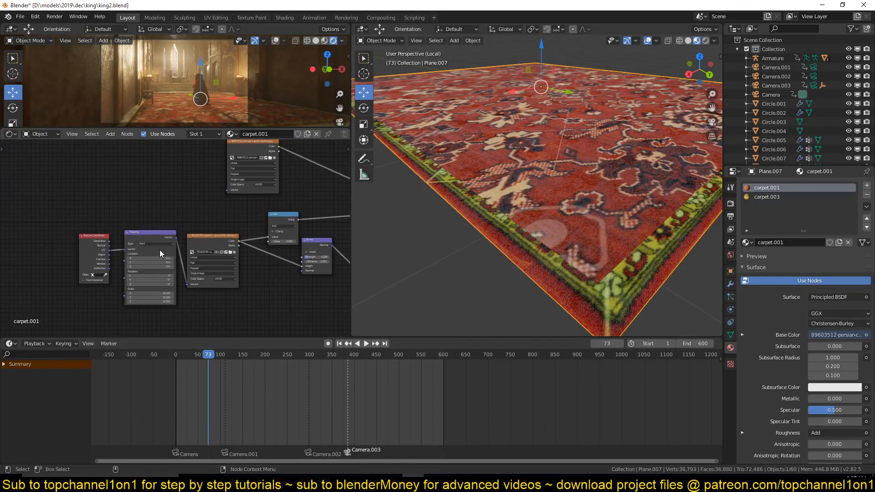
pyautogui.keyDown('ctrl'); pyautogui.keyDown('shift'); pyautogui.click(206, 245); pyautogui.keyUp('shift'); pyautogui.keyUp('ctrl')
pyautogui.scroll(3, 539, 206)
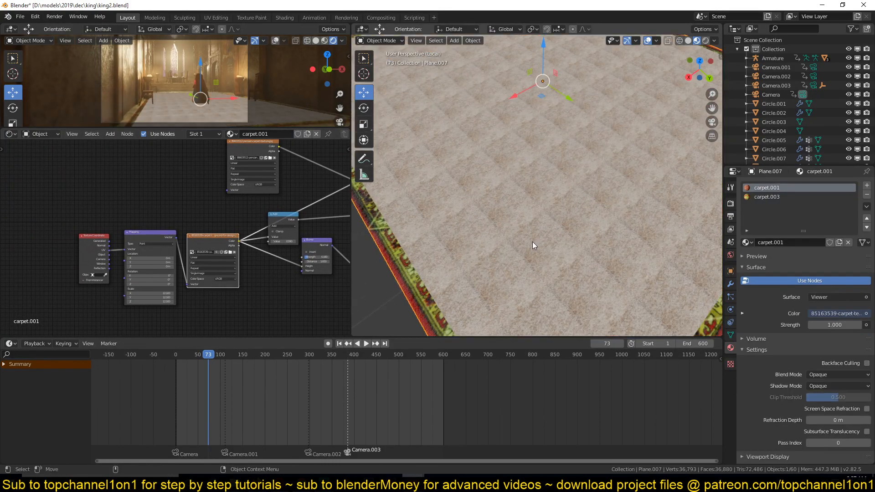
pyautogui.moveTo(259, 236); pyautogui.dragTo(203, 230, button='middle')
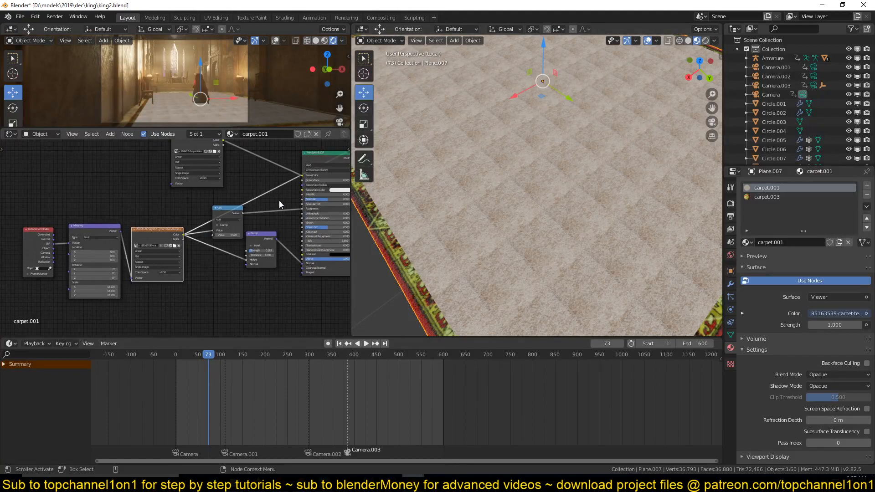
# - Restore the Principled BSDF as carpet.001's output and inspect the carpet's pattern and border from several angles
pyautogui.keyDown('ctrl'); pyautogui.keyDown('shift'); pyautogui.click(312, 161); pyautogui.keyUp('shift'); pyautogui.keyUp('ctrl')
pyautogui.scroll(-3, 555, 165)
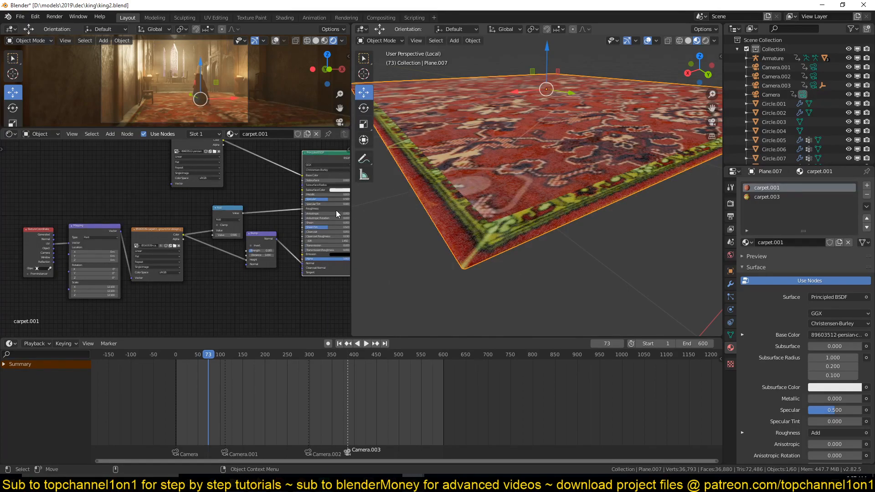
pyautogui.scroll(2, 475, 176)
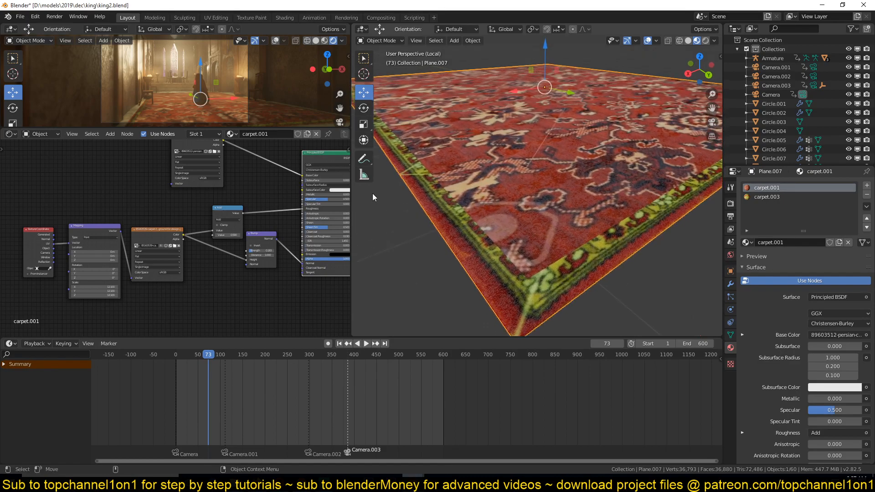
pyautogui.scroll(3, 510, 200)
pyautogui.scroll(-4, 586, 105)
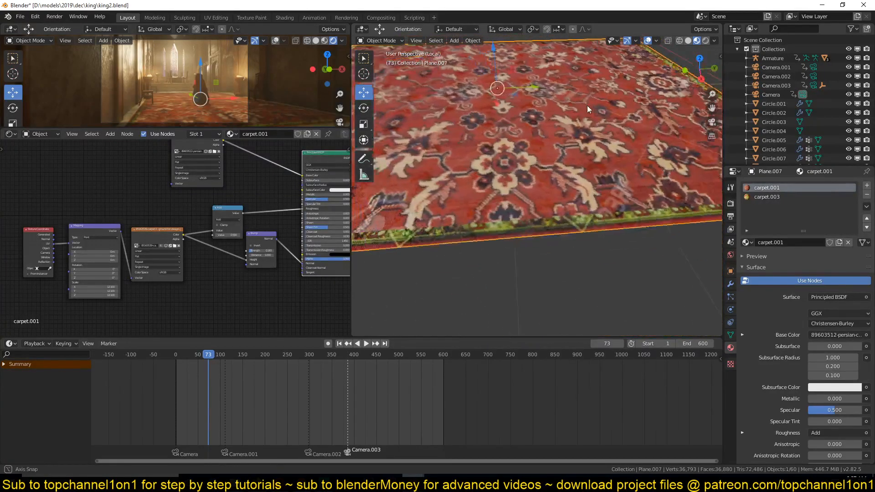
# - Preview the Persian carpet image and then the carpet detail texture, and inspect the weave up close
pyautogui.moveTo(225, 167); pyautogui.dragTo(236, 250, button='middle')
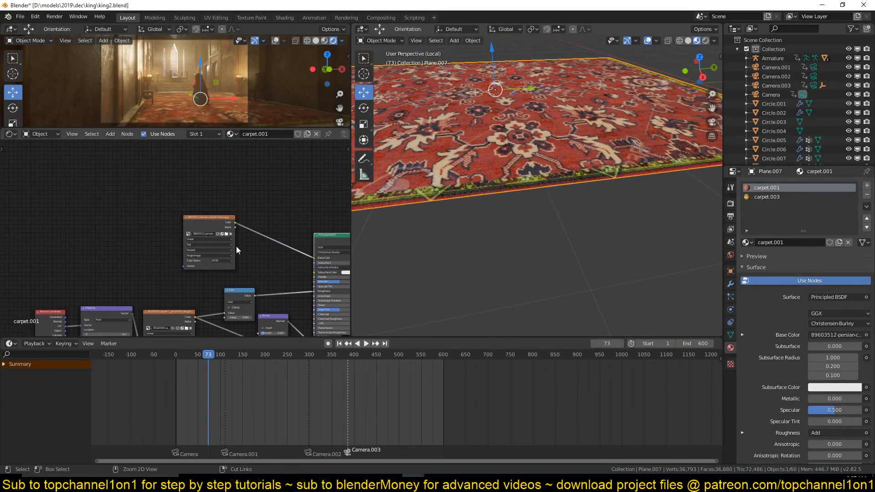
pyautogui.keyDown('ctrl'); pyautogui.keyDown('shift'); pyautogui.click(222, 225); pyautogui.keyUp('shift'); pyautogui.keyUp('ctrl')
pyautogui.moveTo(186, 321); pyautogui.dragTo(149, 252, button='middle')
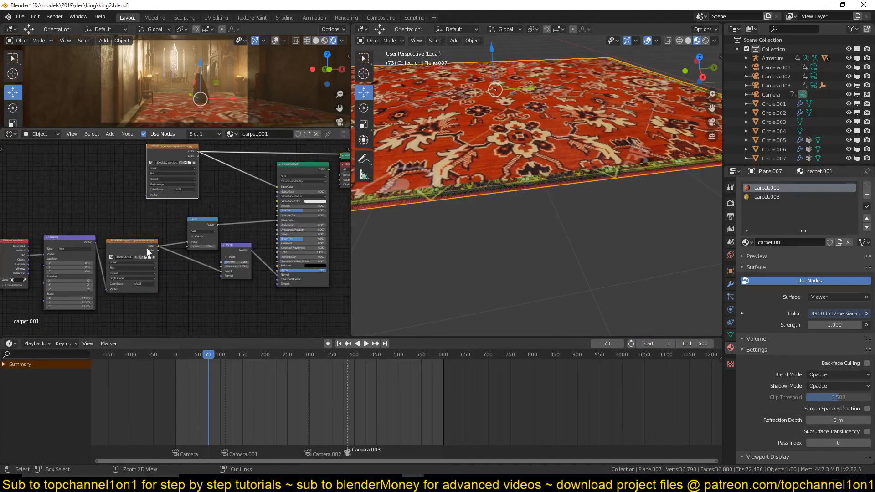
pyautogui.keyDown('ctrl'); pyautogui.keyDown('shift'); pyautogui.click(149, 252); pyautogui.keyUp('shift'); pyautogui.keyUp('ctrl')
pyautogui.moveTo(488, 181); pyautogui.dragTo(452, 216, button='middle')
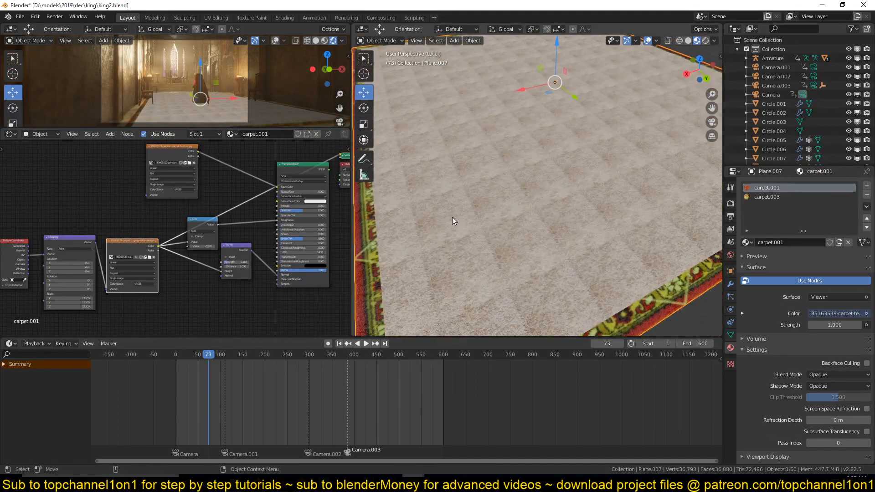
pyautogui.scroll(3, 452, 217)
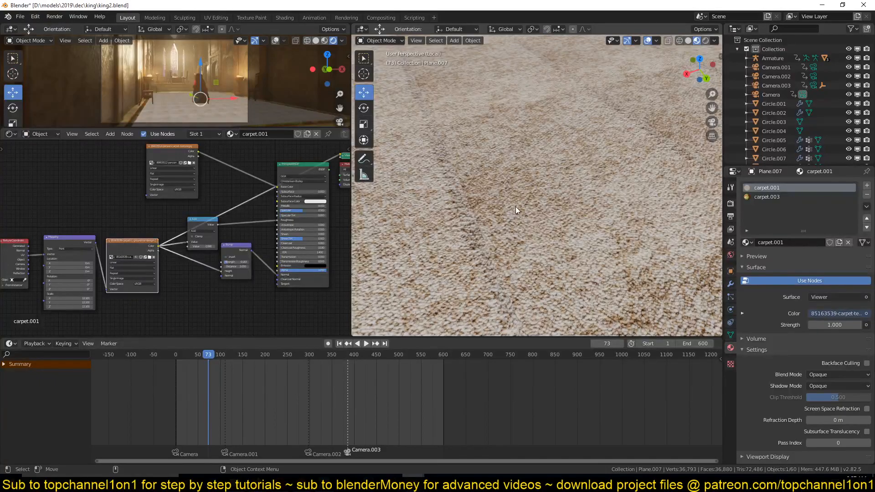
# - Examine the previewed carpet detail texture near and far to see how its weave repeats across the surface
pyautogui.scroll(-5, 516, 210)
pyautogui.scroll(5, 516, 210)
pyautogui.scroll(-5, 595, 180)
pyautogui.scroll(5, 579, 208)
pyautogui.moveTo(578, 208); pyautogui.dragTo(611, 199, button='middle')
pyautogui.scroll(5, 576, 209)
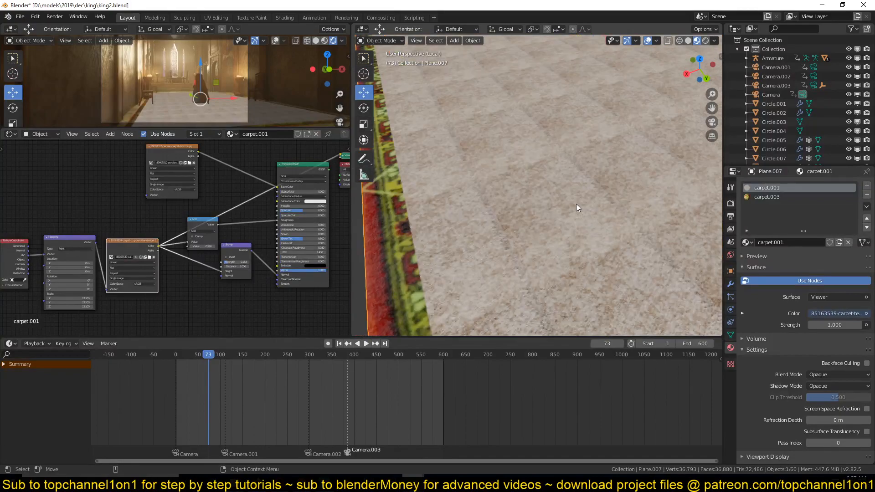
pyautogui.scroll(1, 188, 245)
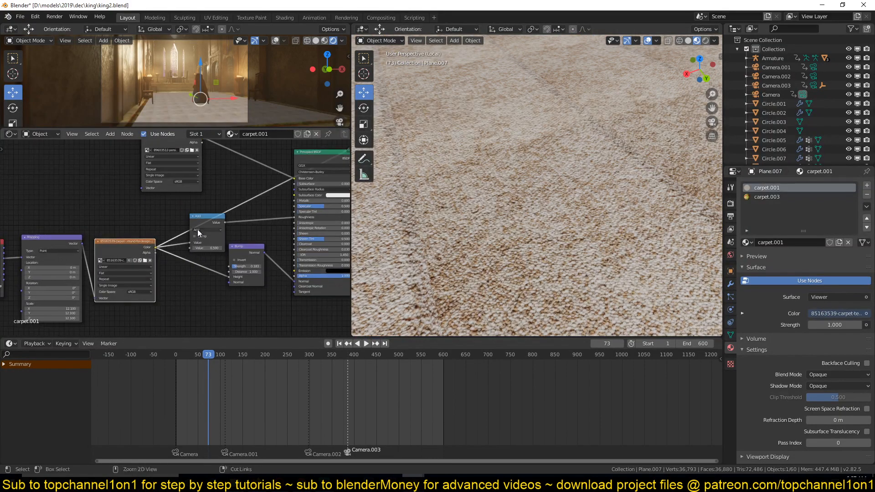
# - Preview the Bump node on the carpet, then restore the Principled BSDF and inspect the shaded surface up close
pyautogui.keyDown('ctrl'); pyautogui.keyDown('shift'); pyautogui.click(245, 256); pyautogui.keyUp('shift'); pyautogui.keyUp('ctrl')
pyautogui.scroll(-5, 496, 215)
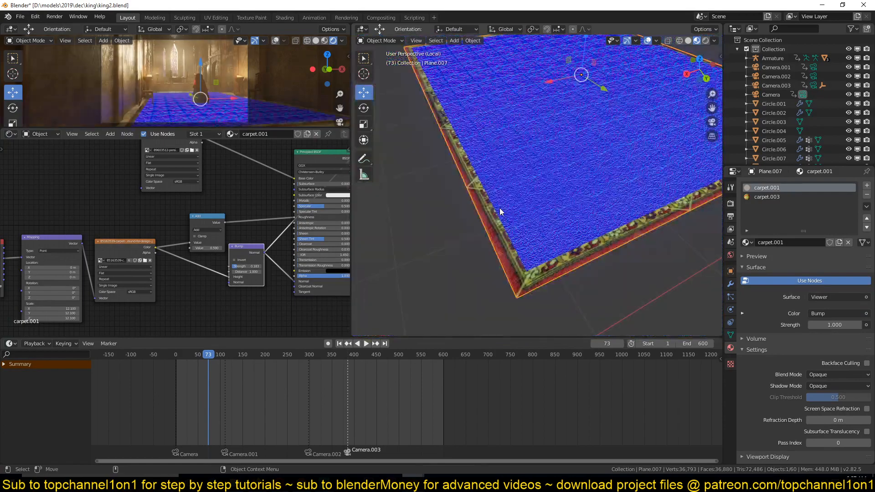
pyautogui.keyDown('ctrl'); pyautogui.keyDown('shift'); pyautogui.click(337, 151); pyautogui.keyUp('shift'); pyautogui.keyUp('ctrl')
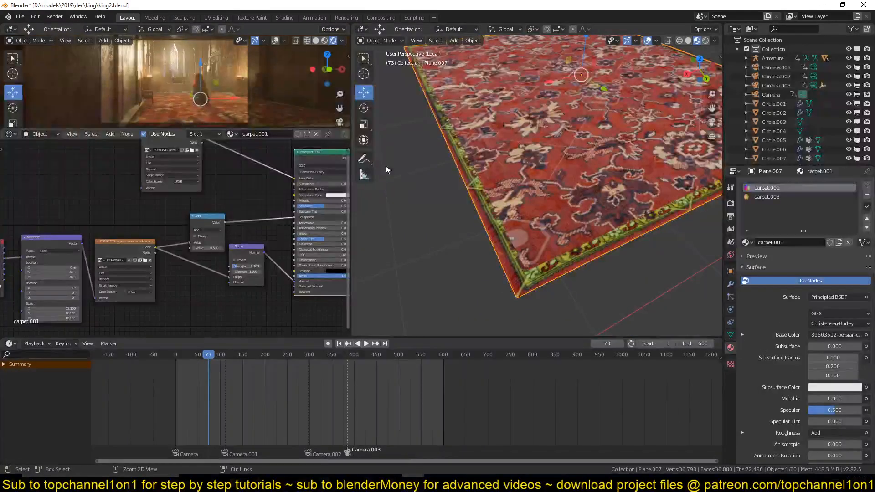
pyautogui.scroll(4, 521, 204)
pyautogui.scroll(-3, 522, 205)
pyautogui.scroll(8, 523, 185)
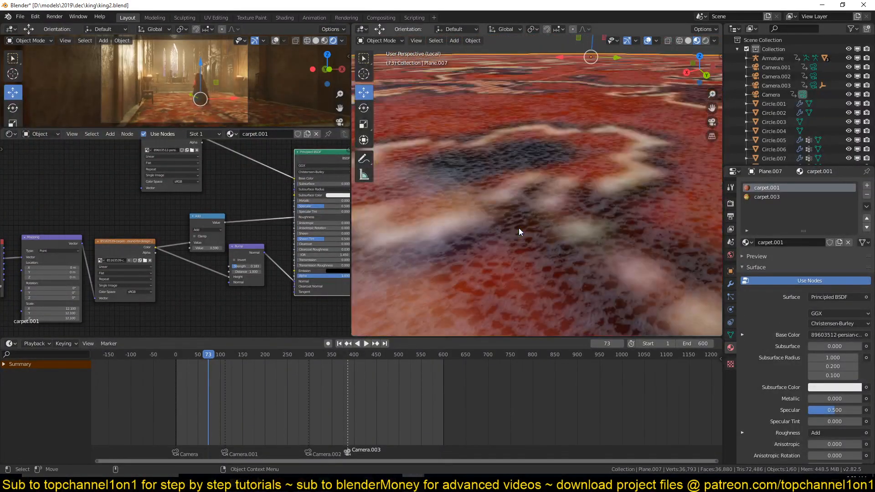
pyautogui.scroll(-6, 518, 228)
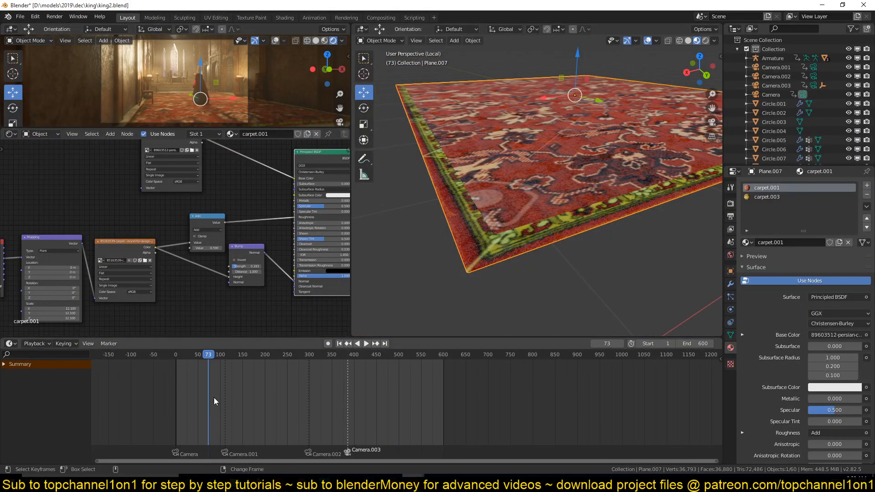
# - Play the scene animation briefly and pause it at frame 95 to see the carpet in the camera view
pyautogui.press('space')
pyautogui.press('space')
pyautogui.scroll(1, 231, 249)
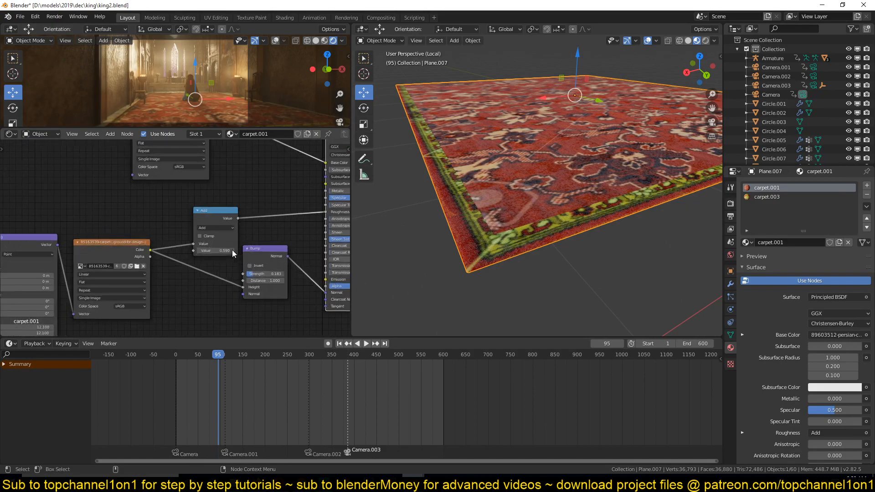
# - Preview carpet.001's Persian carpet image, detail texture and Add node in turn, and restore the Principled BSDF as output
pyautogui.click(128, 245)
pyautogui.moveTo(181, 157); pyautogui.dragTo(178, 210, button='middle')
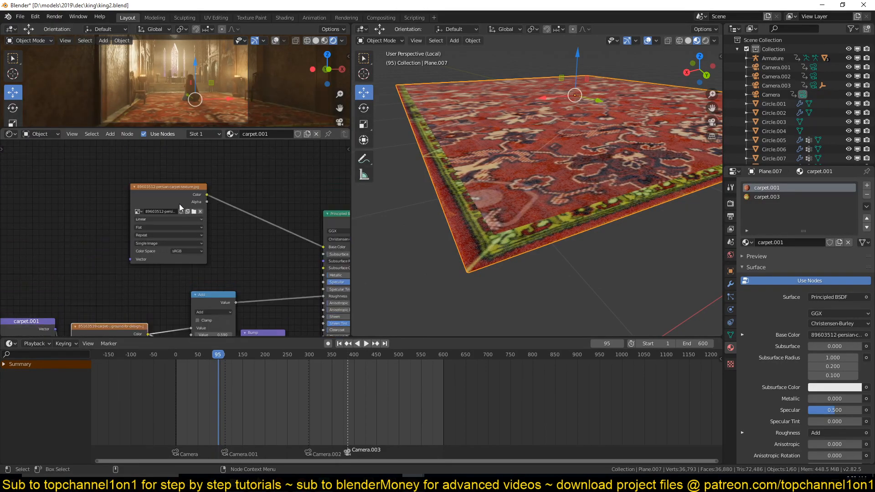
pyautogui.keyDown('ctrl'); pyautogui.keyDown('shift'); pyautogui.click(181, 195); pyautogui.keyUp('shift'); pyautogui.keyUp('ctrl')
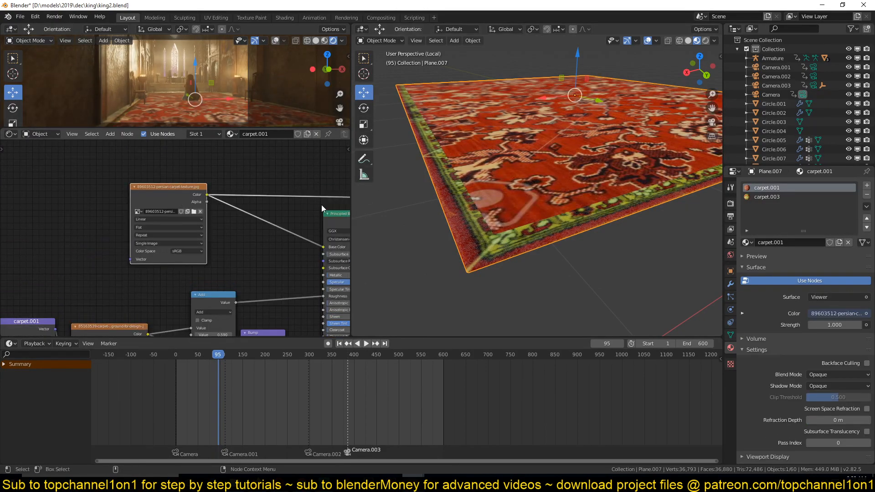
pyautogui.moveTo(173, 264); pyautogui.dragTo(209, 187, button='middle')
pyautogui.keyDown('ctrl'); pyautogui.keyDown('shift'); pyautogui.click(157, 257); pyautogui.keyUp('shift'); pyautogui.keyUp('ctrl')
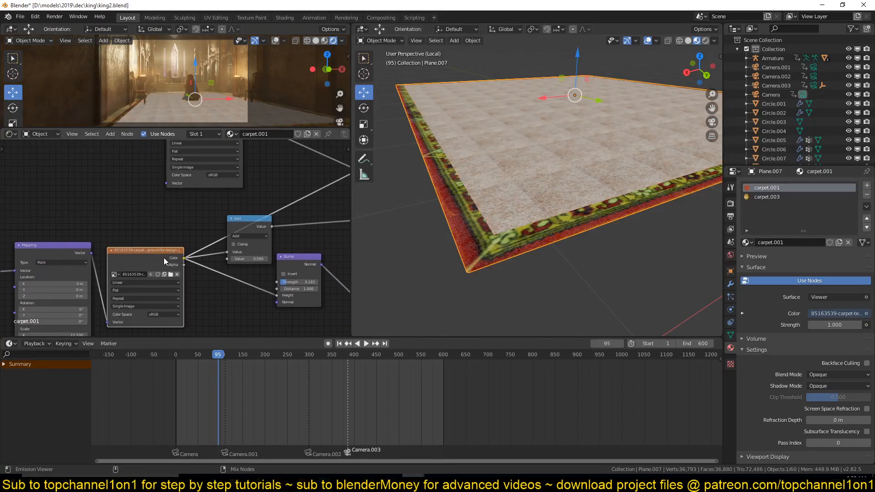
pyautogui.keyDown('ctrl'); pyautogui.keyDown('shift'); pyautogui.click(244, 226); pyautogui.keyUp('shift'); pyautogui.keyUp('ctrl')
pyautogui.moveTo(268, 276); pyautogui.dragTo(173, 296, button='middle')
pyautogui.keyDown('ctrl'); pyautogui.keyDown('shift'); pyautogui.click(277, 164); pyautogui.keyUp('shift'); pyautogui.keyUp('ctrl')
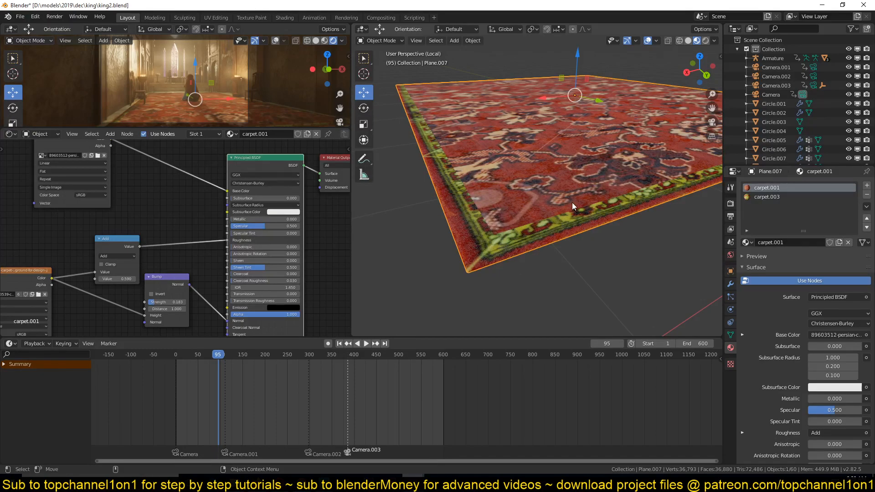
# - Return from the isolated carpet to the full scene, clear the selection and bring the round table into view
pyautogui.press('KP_Divide')
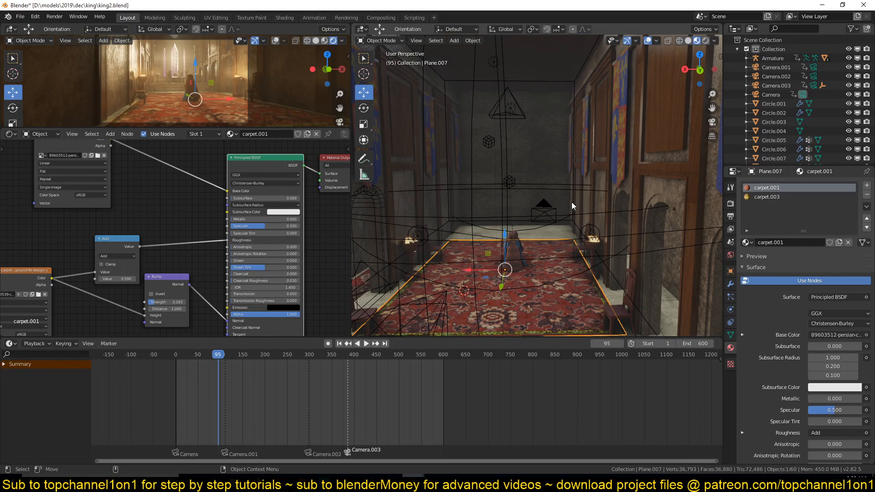
pyautogui.hotkey('alt', 'a')
pyautogui.keyDown('shift'); pyautogui.moveTo(570, 234); pyautogui.dragTo(578, 193, button='middle'); pyautogui.keyUp('shift')
pyautogui.keyDown('shift'); pyautogui.moveTo(526, 215); pyautogui.dragTo(538, 210, button='middle'); pyautogui.keyUp('shift')
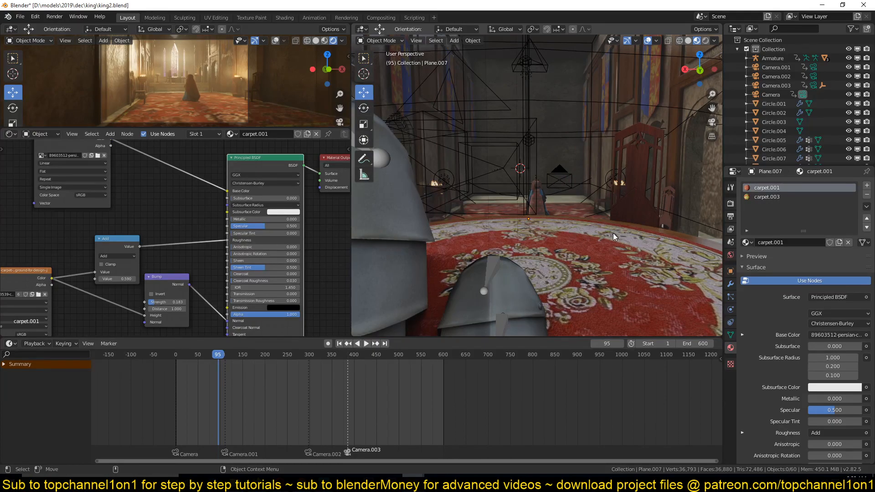
pyautogui.scroll(-6, 449, 162)
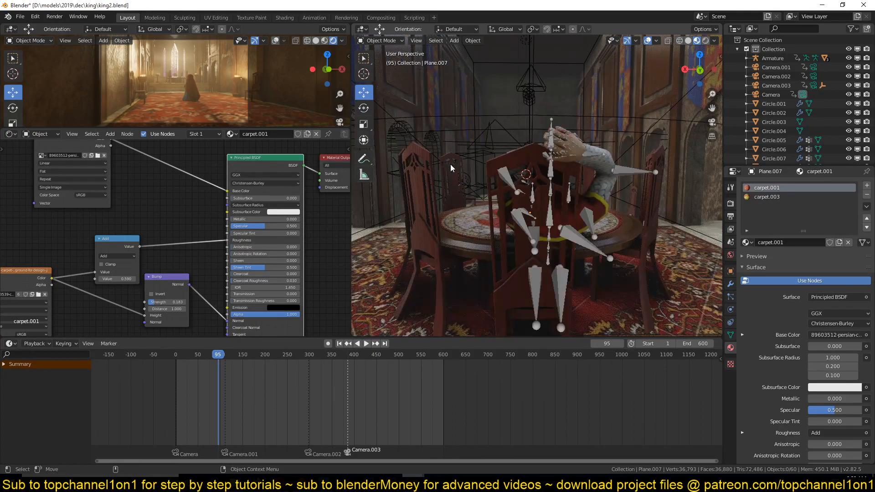
pyautogui.keyDown('shift'); pyautogui.moveTo(456, 175); pyautogui.dragTo(449, 160, button='middle'); pyautogui.keyUp('shift')
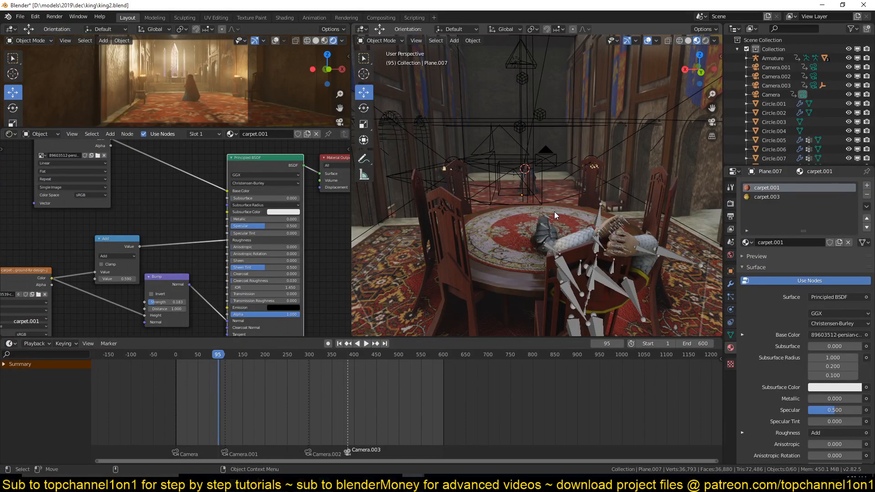
# - Separate the overlapping image nodes of the round table carpet's carpet.002 material, and preview its connected image before restoring the Principled BSDF
pyautogui.click(504, 234)
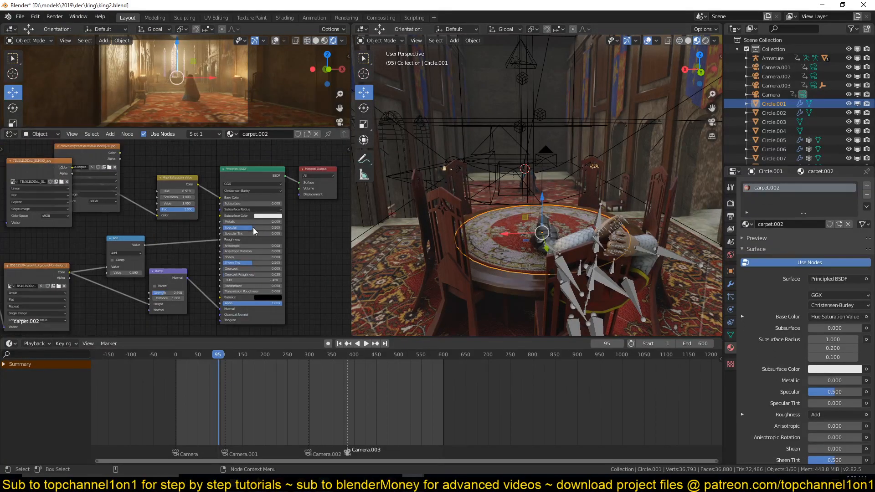
pyautogui.press('Home')
pyautogui.moveTo(141, 180); pyautogui.dragTo(73, 188)
pyautogui.moveTo(193, 166); pyautogui.dragTo(221, 135)
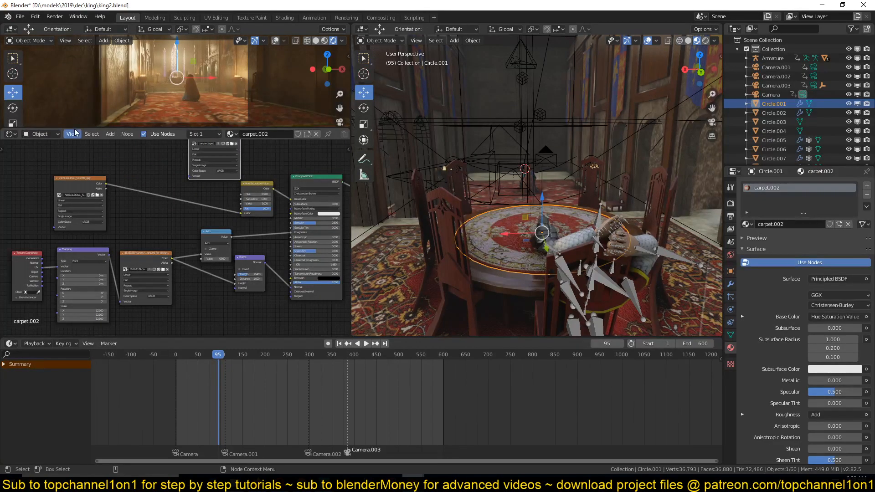
pyautogui.keyDown('ctrl'); pyautogui.keyDown('shift'); pyautogui.click(88, 184); pyautogui.keyUp('shift'); pyautogui.keyUp('ctrl')
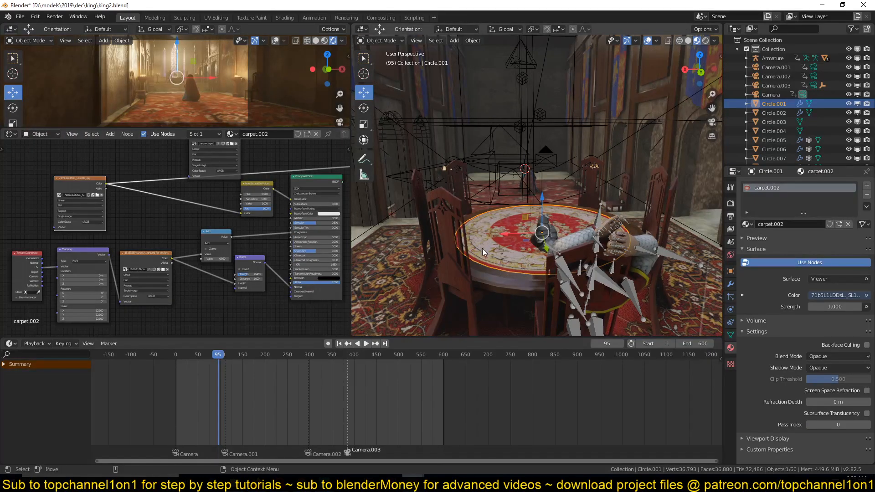
pyautogui.keyDown('ctrl'); pyautogui.keyDown('shift'); pyautogui.click(321, 185); pyautogui.keyUp('shift'); pyautogui.keyUp('ctrl')
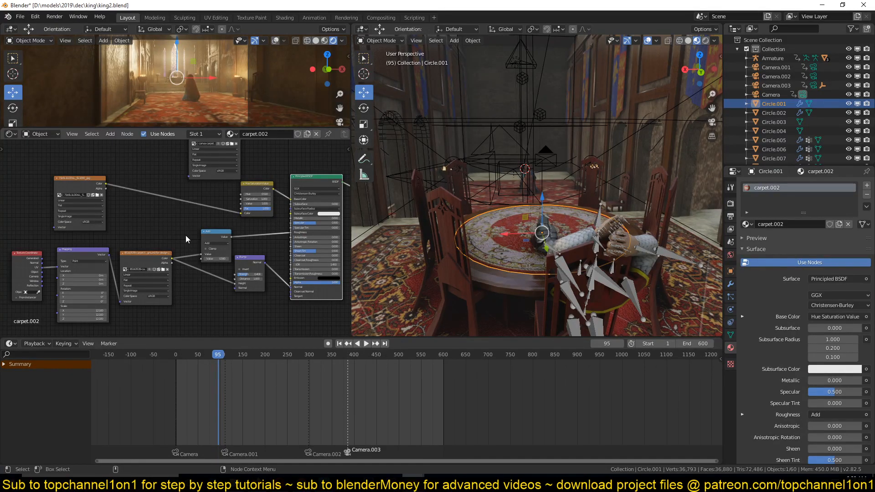
# - Isolate the round table, inspect its wood material on the tabletop, and return to the full scene
pyautogui.click(486, 283)
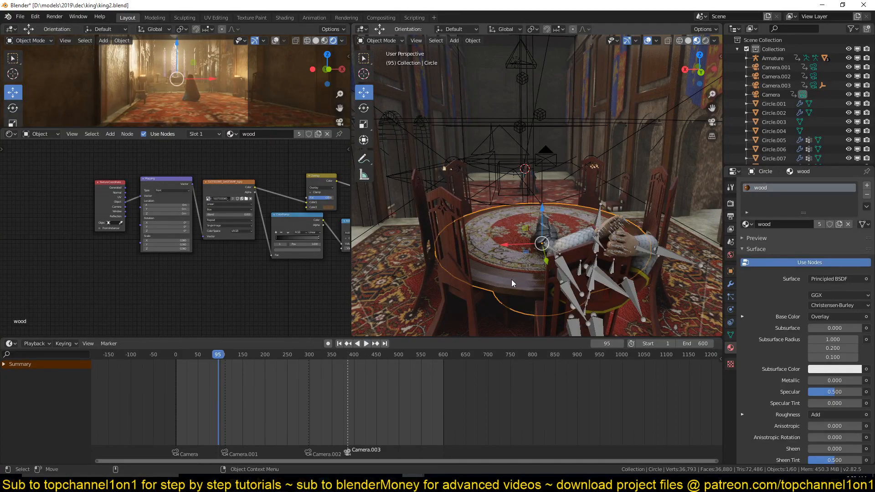
pyautogui.press('KP_Divide')
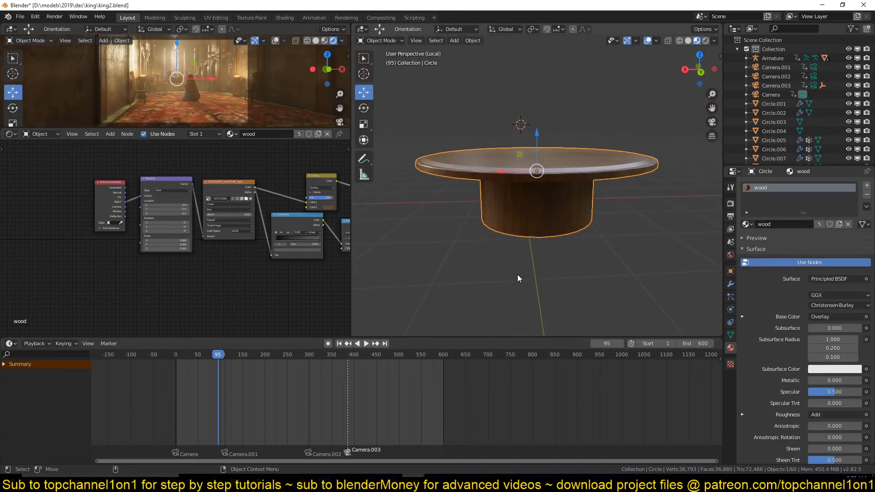
pyautogui.moveTo(518, 274)
pyautogui.mouseDown(button='middle')
pyautogui.moveTo(533, 334)
pyautogui.moveTo(512, 275)
pyautogui.moveTo(580, 255)
pyautogui.moveTo(513, 265)
pyautogui.mouseUp(button='middle')
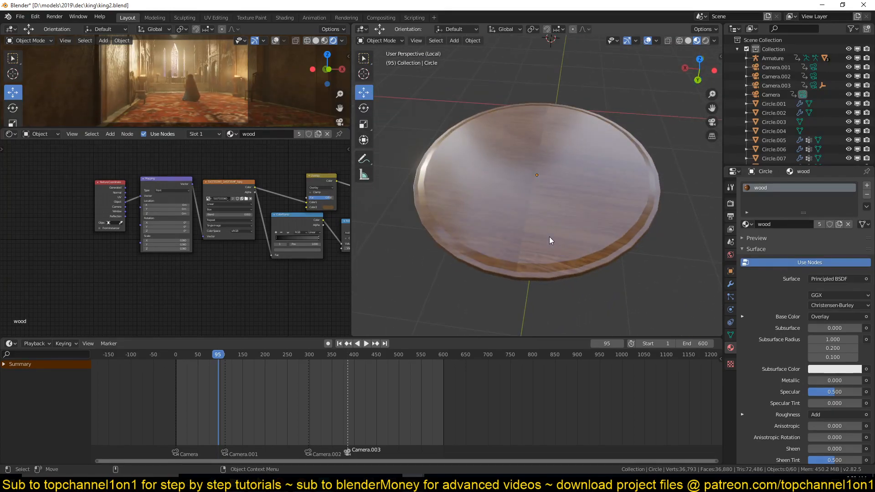
pyautogui.press('KP_Divide')
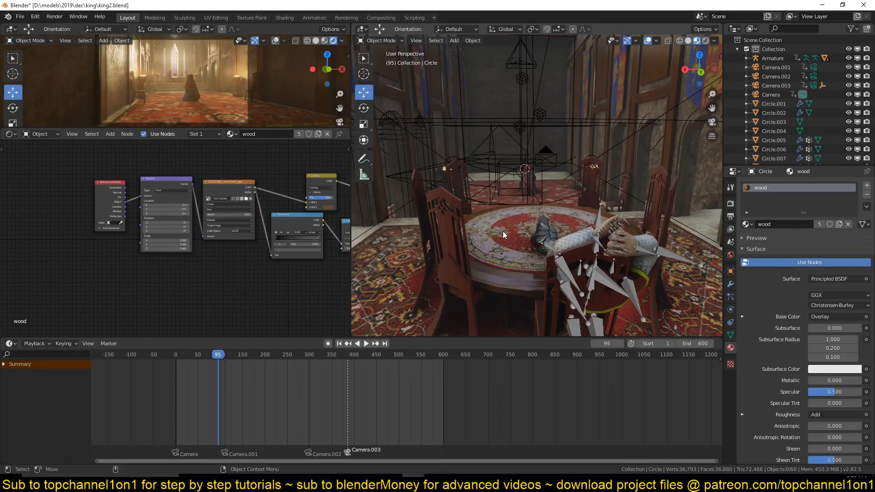
# - Isolate the flaming bowl stand beside the table and view it from a higher angle
pyautogui.moveTo(502, 231); pyautogui.dragTo(466, 230, button='middle')
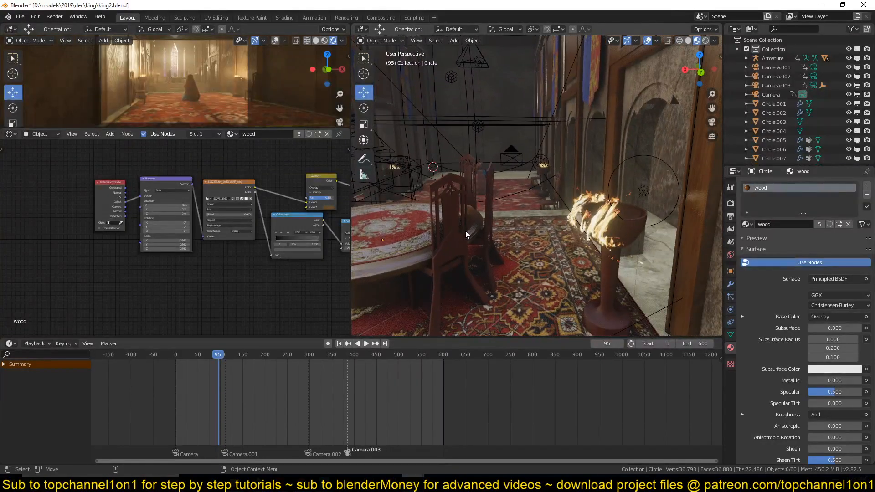
pyautogui.click(602, 230)
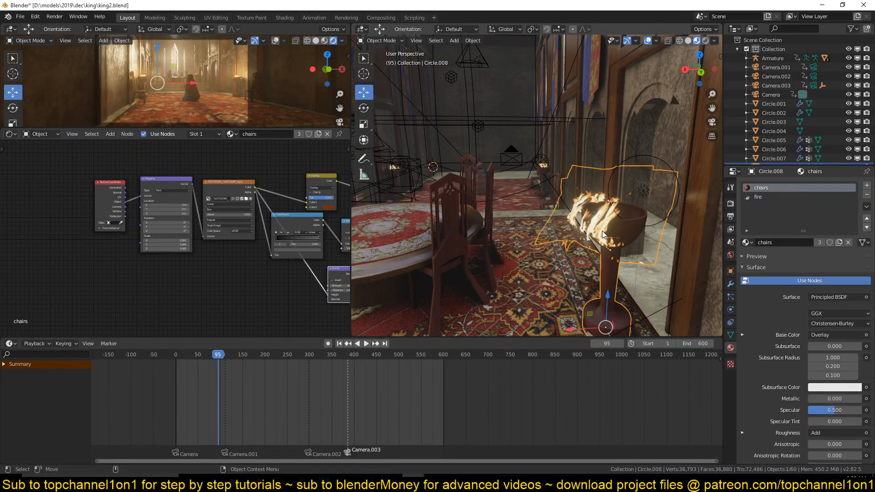
pyautogui.press('KP_Divide')
pyautogui.moveTo(602, 230); pyautogui.dragTo(598, 250, button='middle')
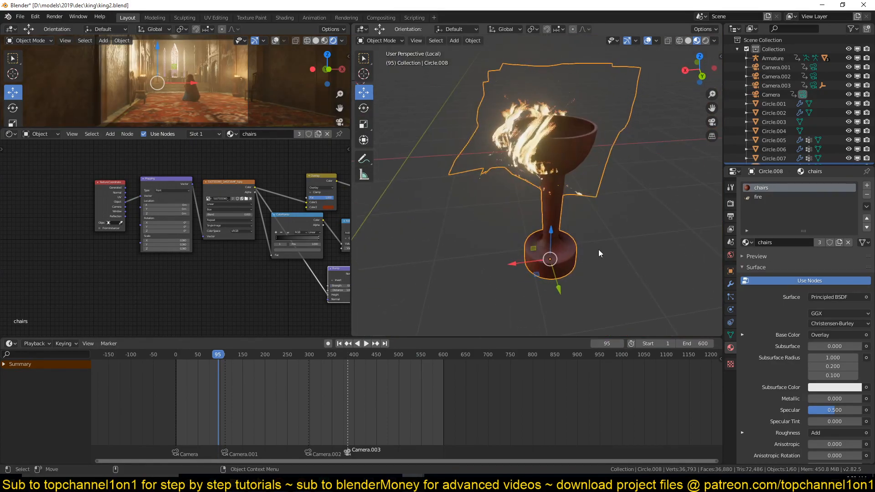
# - Rewind the timeline to frame 0 and play the animation to watch the flames in the bowl stand
pyautogui.click(158, 410)
pyautogui.moveTo(485, 201); pyautogui.dragTo(567, 190, button='middle')
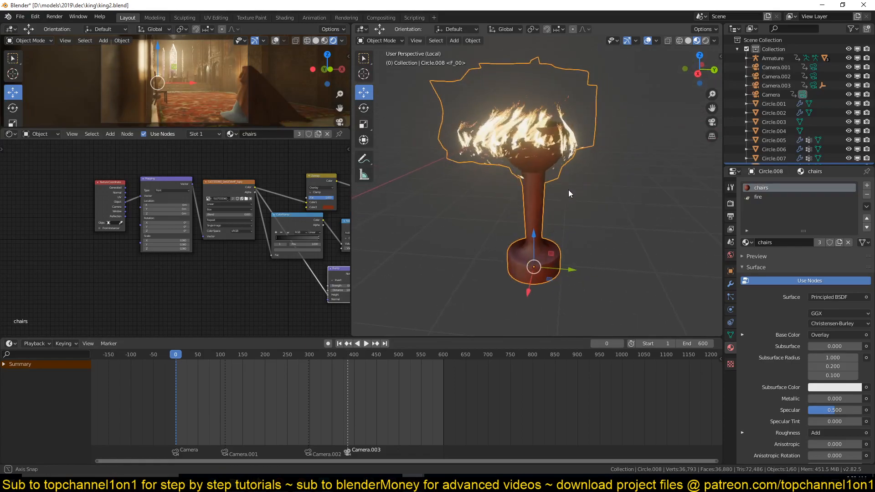
pyautogui.press('space')
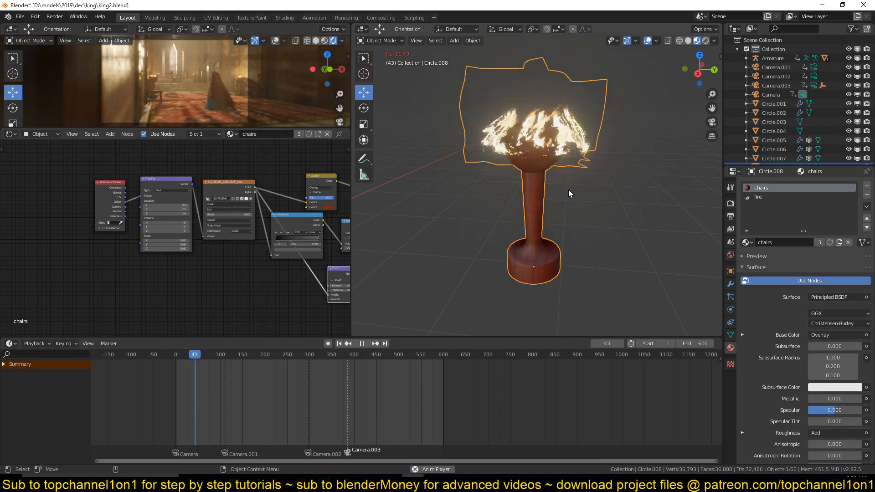
pyautogui.press('space')
pyautogui.press('space')
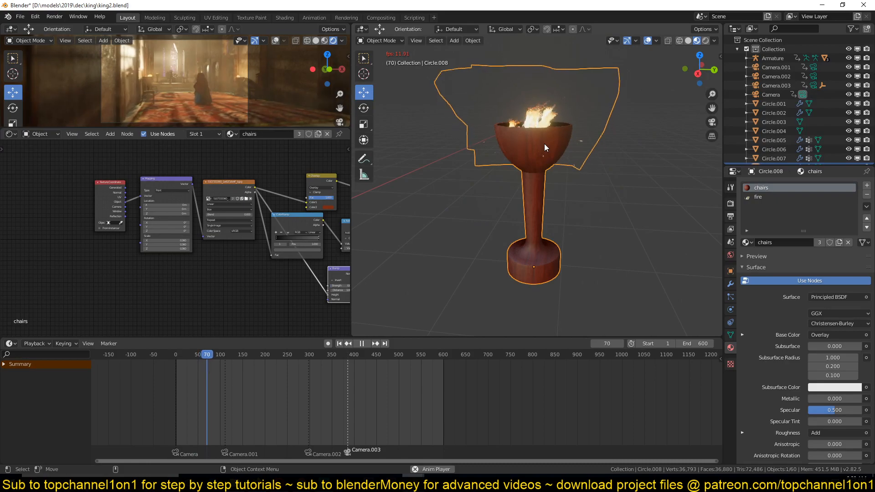
pyautogui.press('space')
# - Try moving the flaming bowl stand along the Z axis and undo the move
pyautogui.press('g')
pyautogui.press('z')
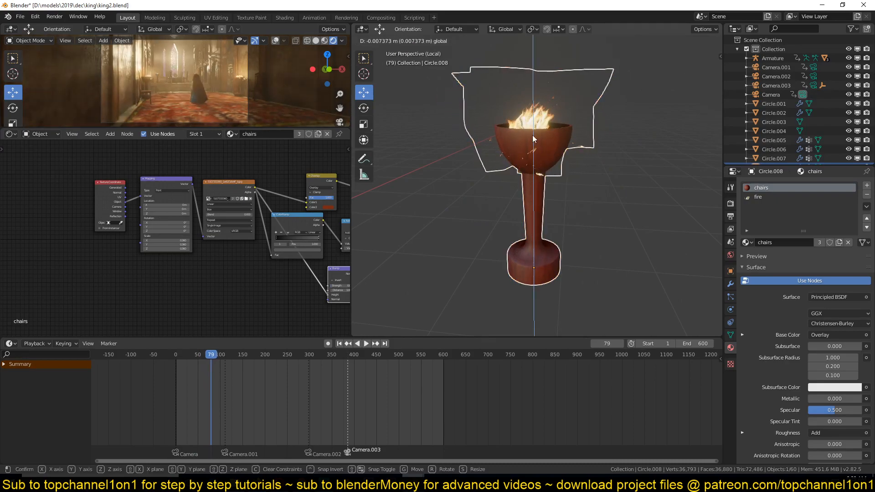
pyautogui.click(534, 148)
pyautogui.hotkey('ctrl', 'z')
# - Replay the flame animation for a few frames and pause it at frame 13
pyautogui.press('space')
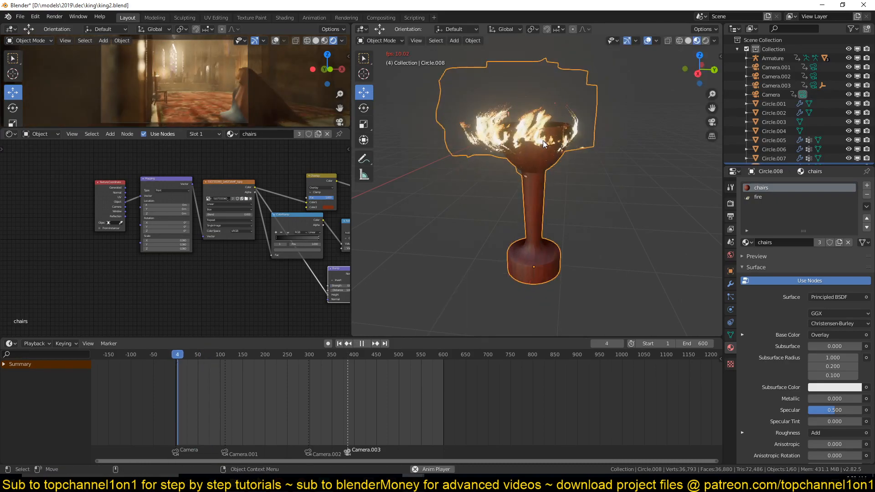
pyautogui.press('space')
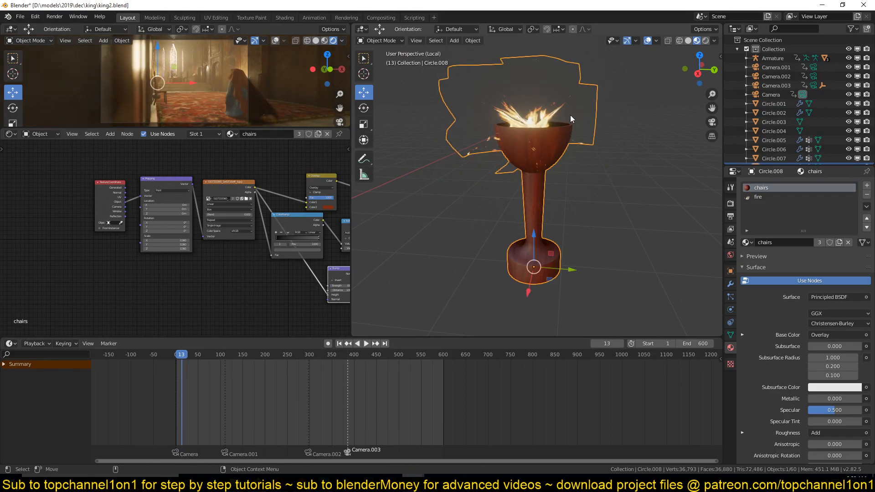
# - Enter Edit Mode on the flaming bowl stand in front view and deselect its entire mesh
pyautogui.press('Tab')
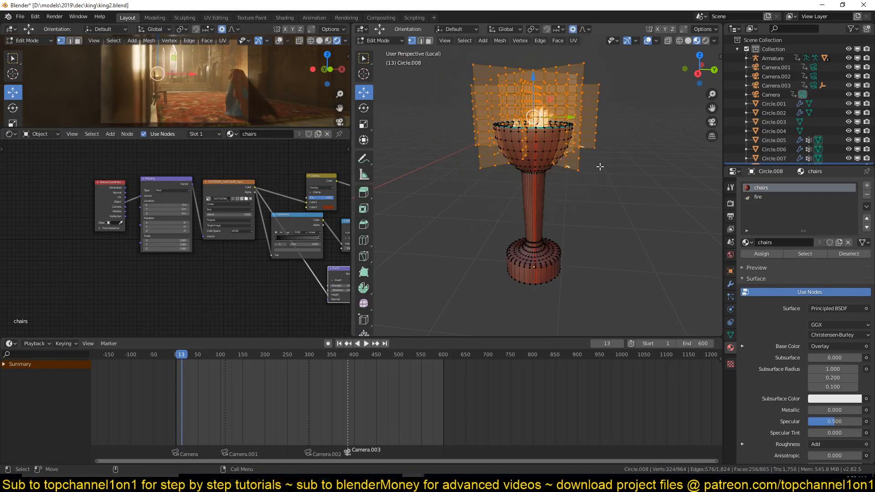
pyautogui.press('KP_1')
pyautogui.press('a')
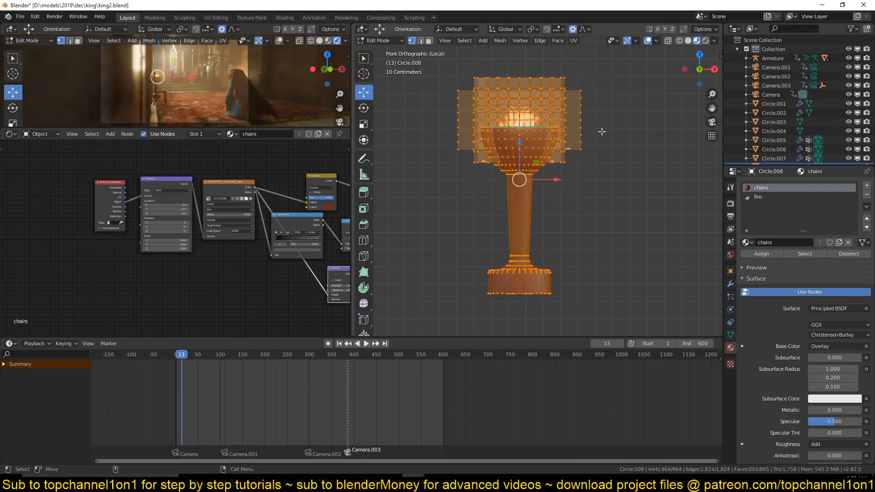
pyautogui.hotkey('alt', 'a')
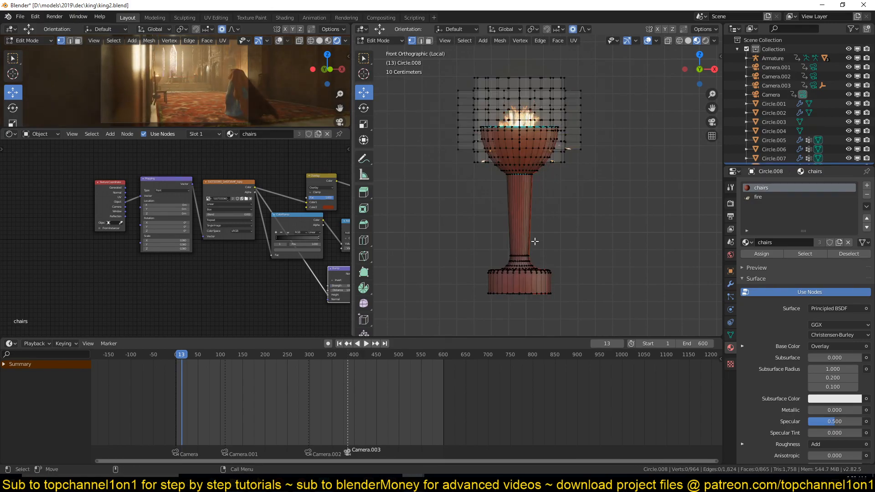
# - Hide the bowl stand's linked mesh and scale the flame planes' bottom vertices to about 0.24 with smooth proportional editing
pyautogui.hotkey('ctrl', 'l')
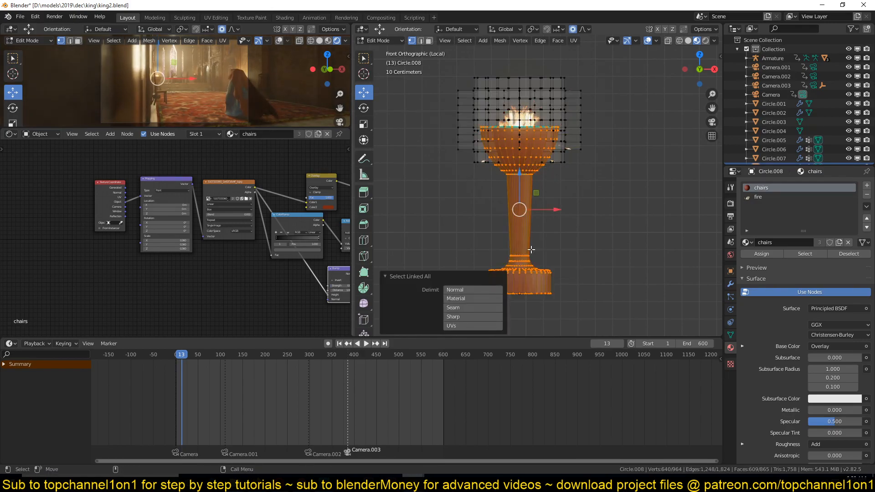
pyautogui.press('h')
pyautogui.press('b')
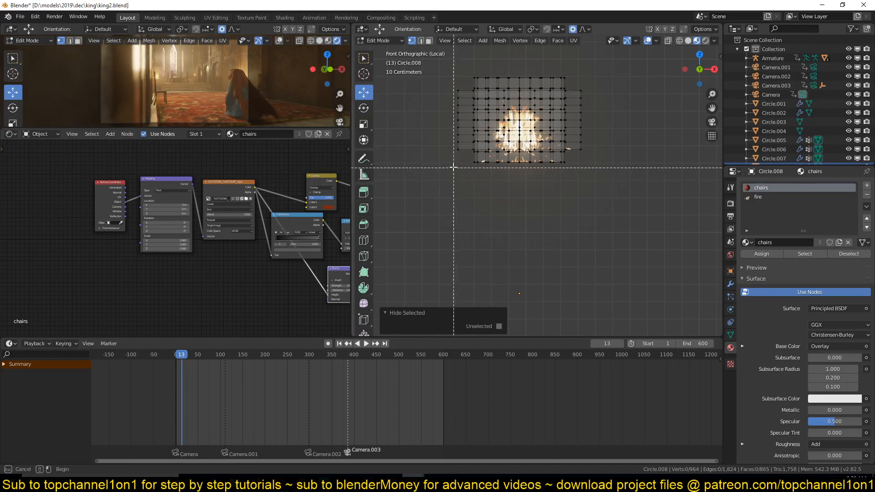
pyautogui.moveTo(437, 143); pyautogui.dragTo(586, 173)
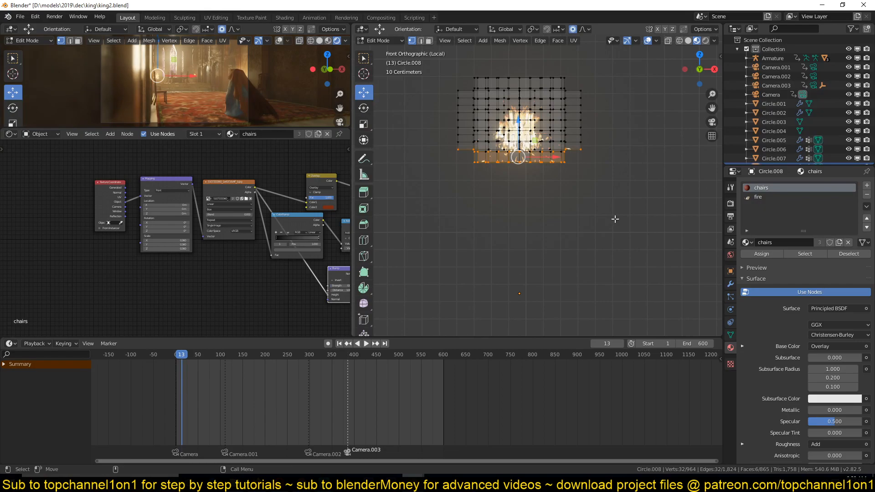
pyautogui.press('o')
pyautogui.press('s')
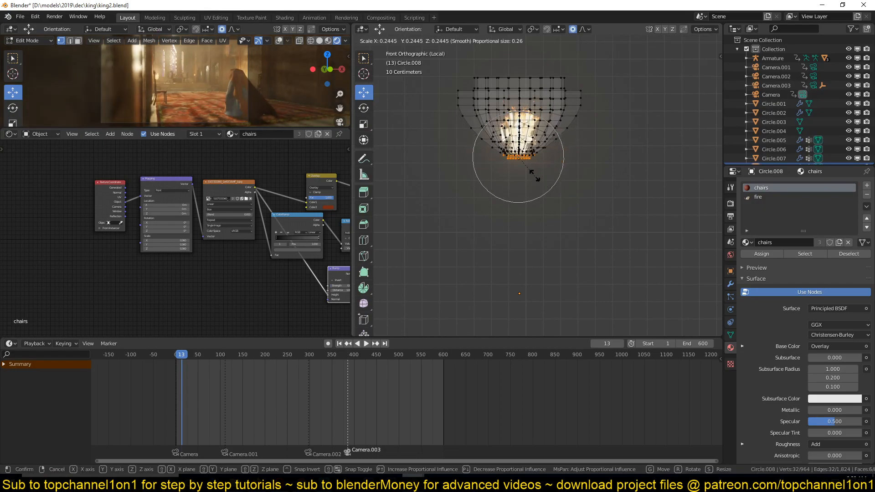
pyautogui.click(532, 172)
# - Return to Object Mode, replay the flame animation around the stand and inspect its Displace modifier settings
pyautogui.press('Tab')
pyautogui.press('space')
pyautogui.moveTo(567, 200); pyautogui.dragTo(452, 214, button='middle')
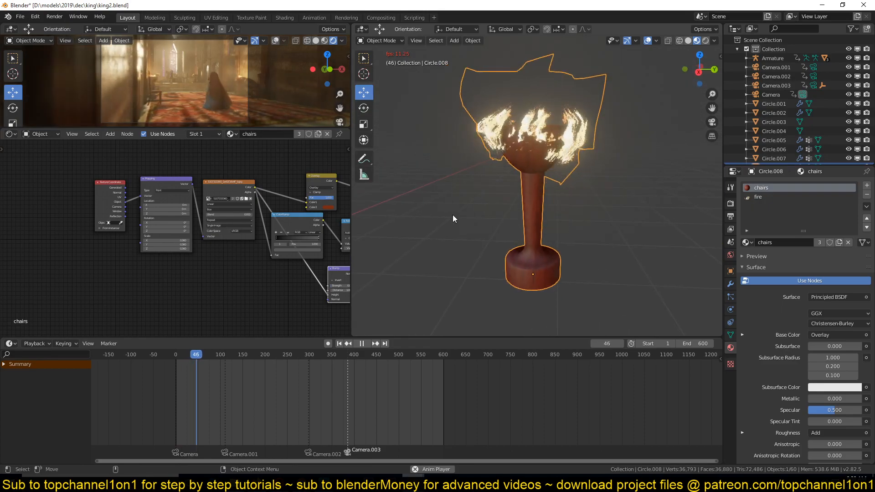
pyautogui.press('Escape')
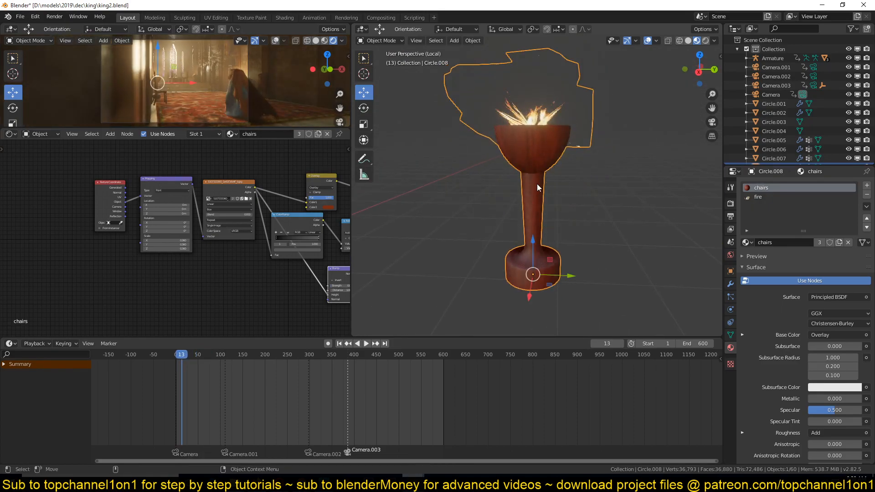
pyautogui.click(731, 284)
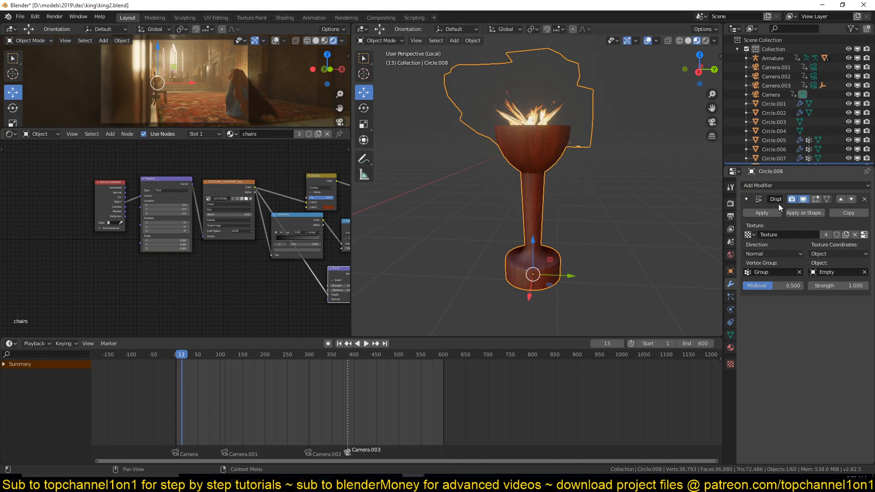
pyautogui.scroll(-2, 537, 238)
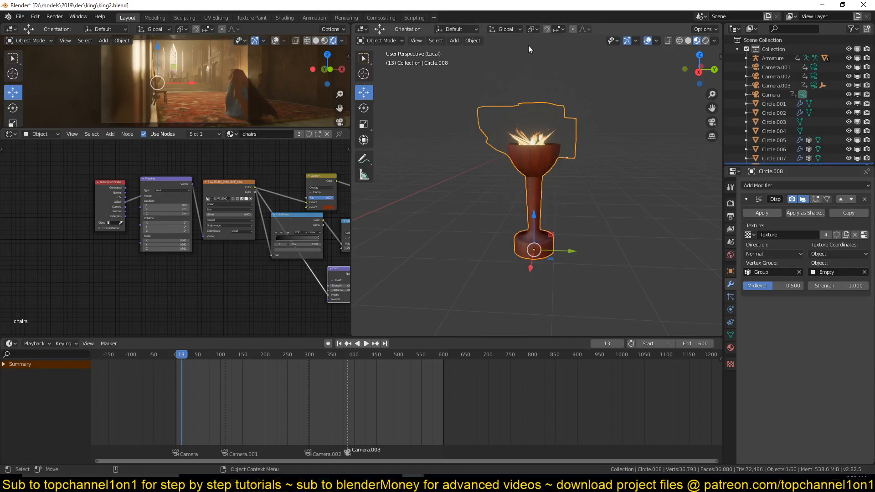
# - Leave local view and play the flame animation within the full hall scene, pausing at frame 54
pyautogui.press('KP_Divide')
pyautogui.press('space')
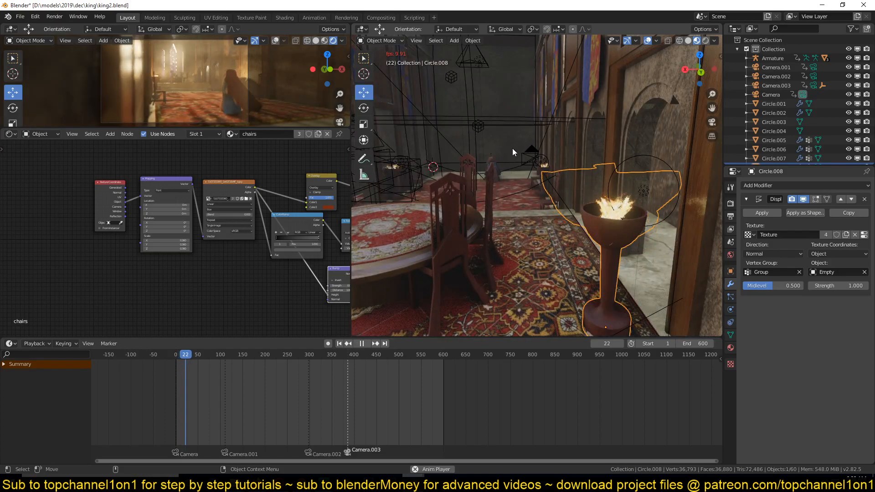
pyautogui.press('space')
pyautogui.moveTo(512, 149); pyautogui.dragTo(491, 131, button='middle')
pyautogui.press('Escape')
pyautogui.press('space')
pyautogui.press('space')
pyautogui.press('space')
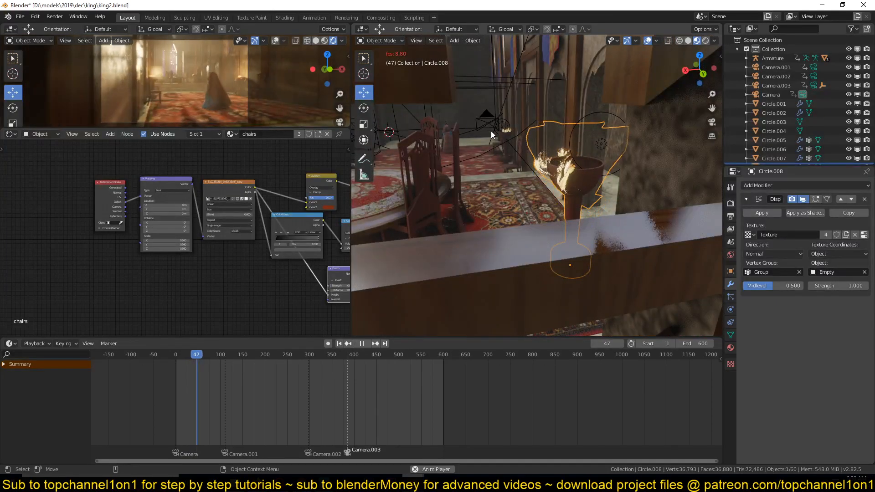
pyautogui.press('space')
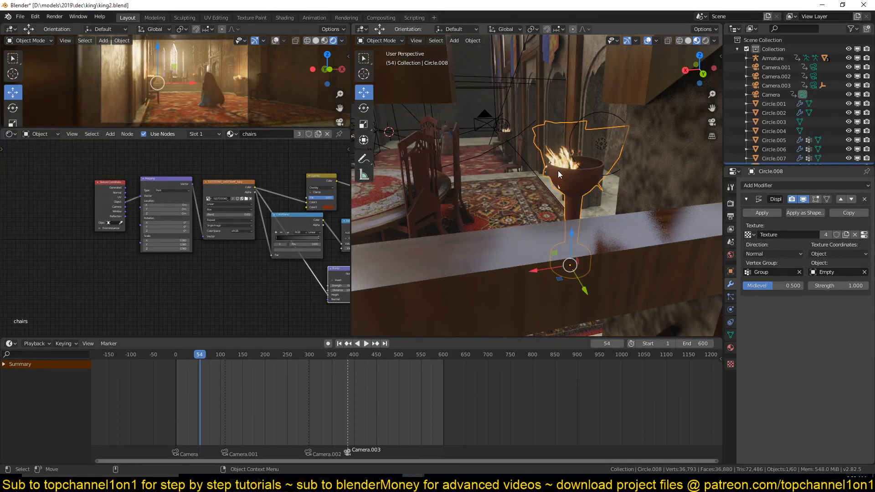
# - Isolate the bowl stand in local view and play its flames, pausing at frame 75
pyautogui.press('KP_Divide')
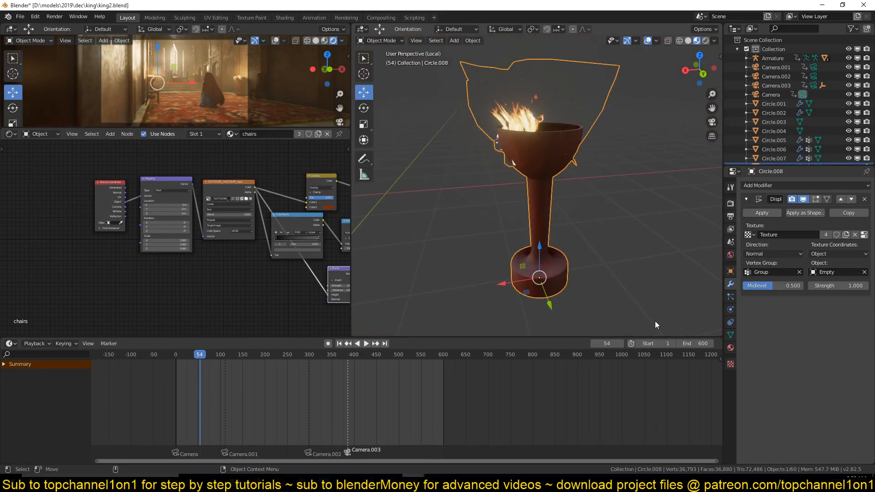
pyautogui.press('space')
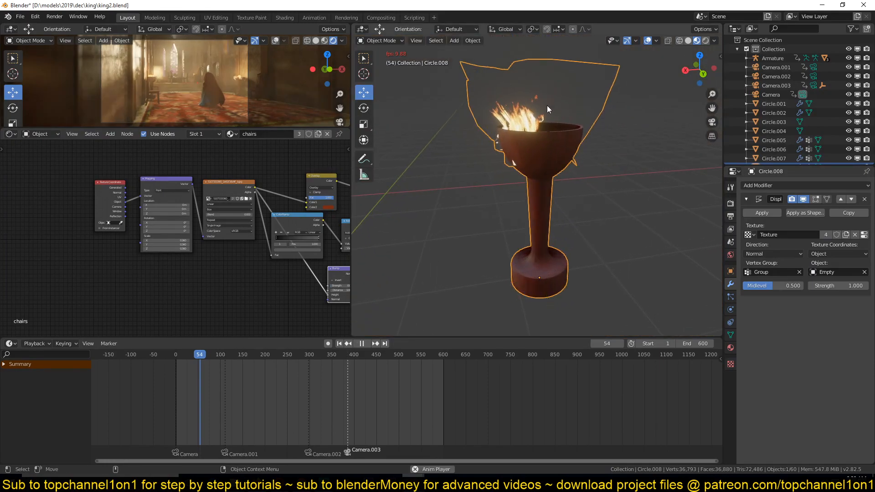
pyautogui.press('space')
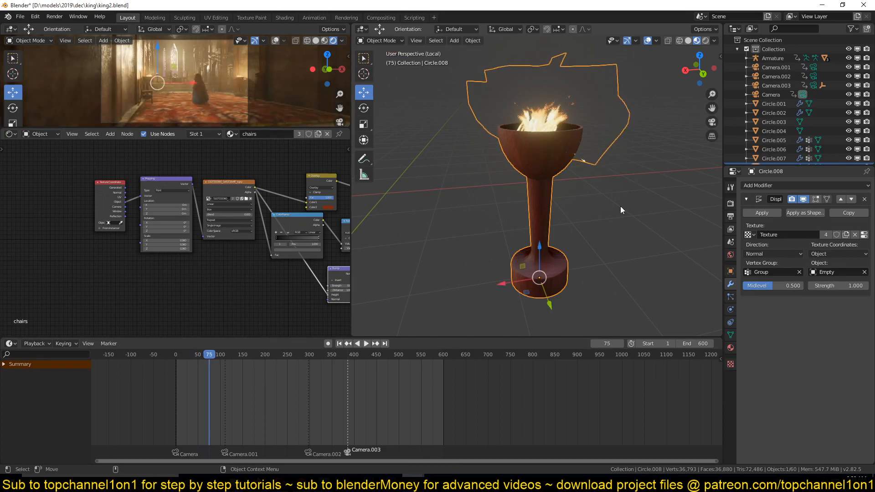
# - Add a sphere-type empty of 1 m radius beside the bowl stand
pyautogui.scroll(-2, 646, 224)
pyautogui.hotkey('shift', 'a')
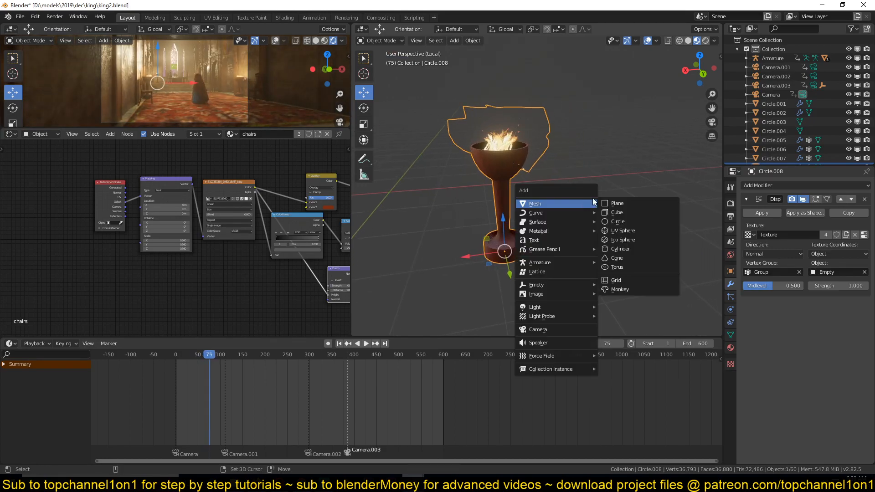
pyautogui.moveTo(535, 285)
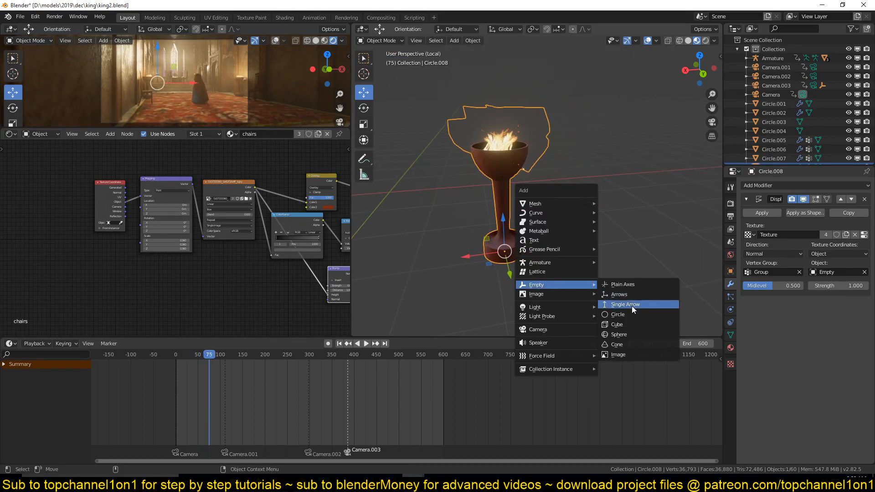
pyautogui.click(637, 334)
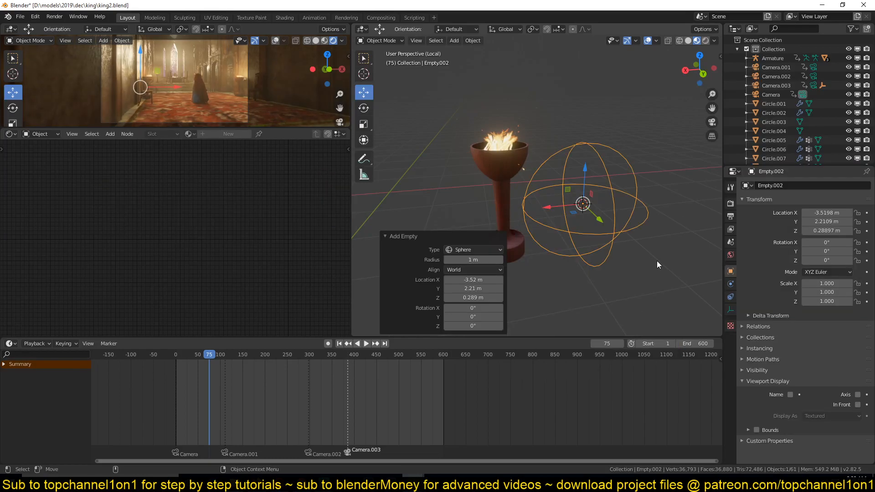
# - Switch the stand's Displace texture coordinates to Local and back to Object, assigning the new sphere empty as the reference object
pyautogui.click(493, 116)
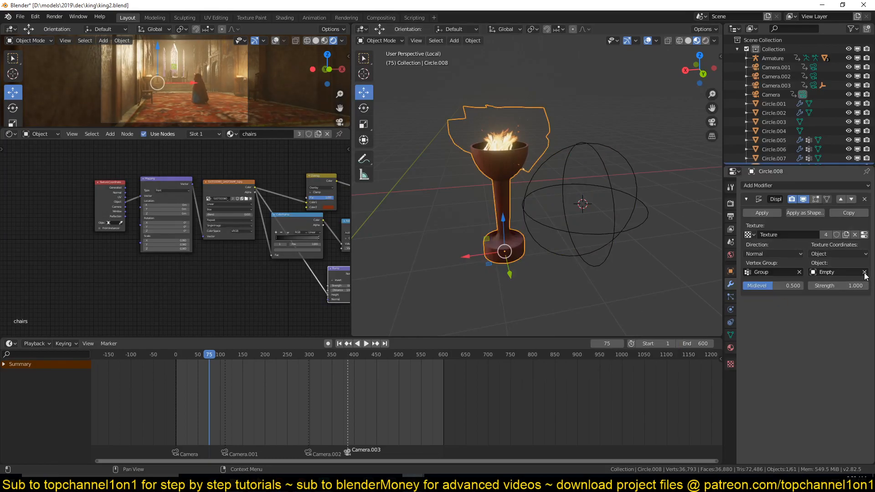
pyautogui.click(824, 253)
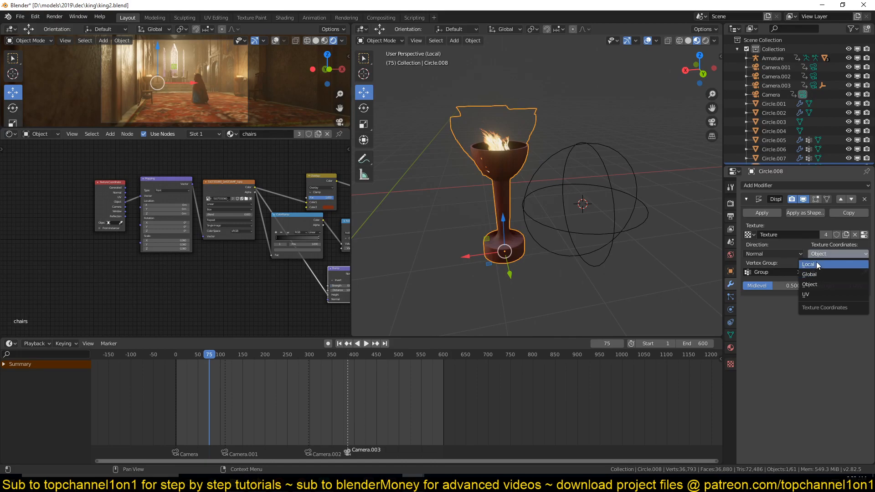
pyautogui.click(816, 264)
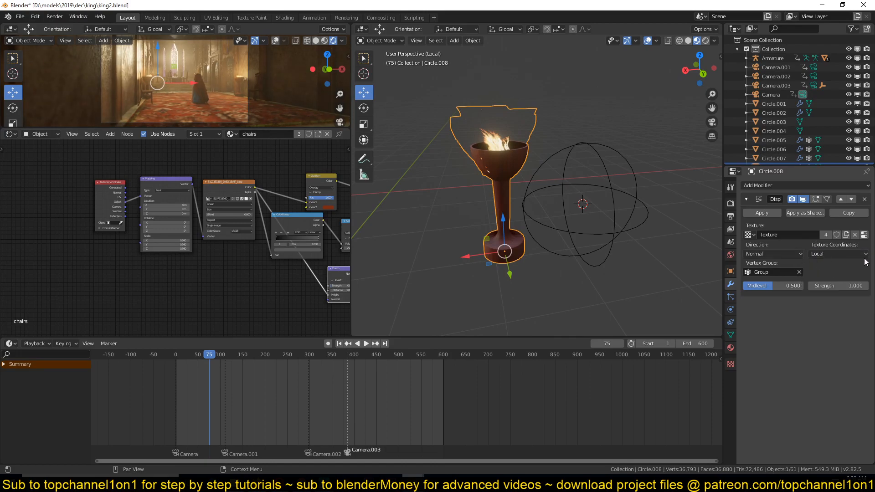
pyautogui.click(844, 253)
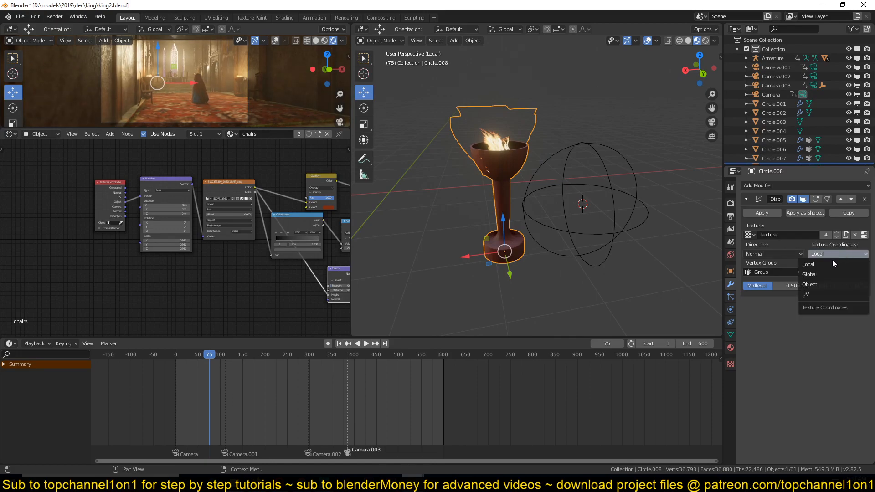
pyautogui.click(832, 283)
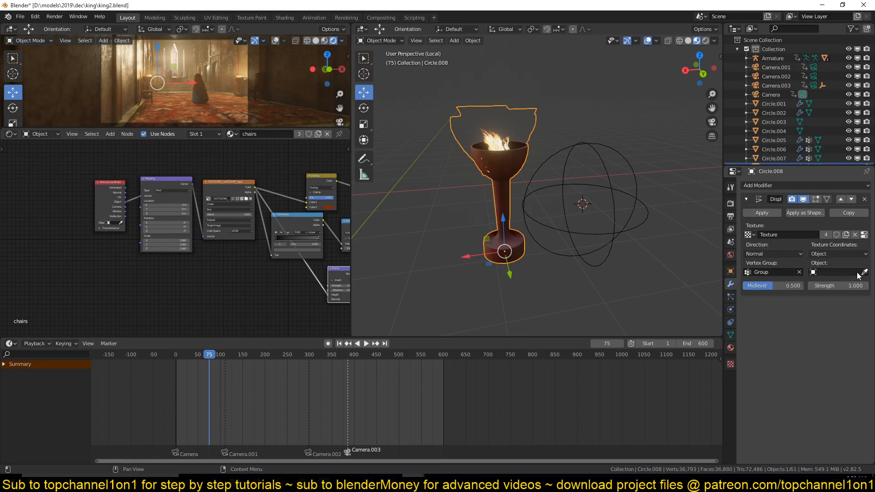
pyautogui.click(610, 190)
# - Try moving the sphere empty along the Z axis to shift the flames' displacement
pyautogui.click(608, 198)
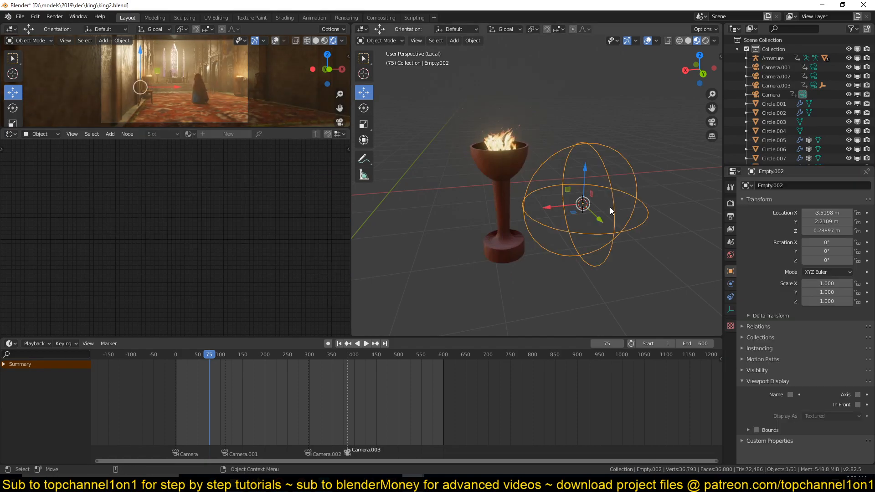
pyautogui.press('g')
pyautogui.press('z')
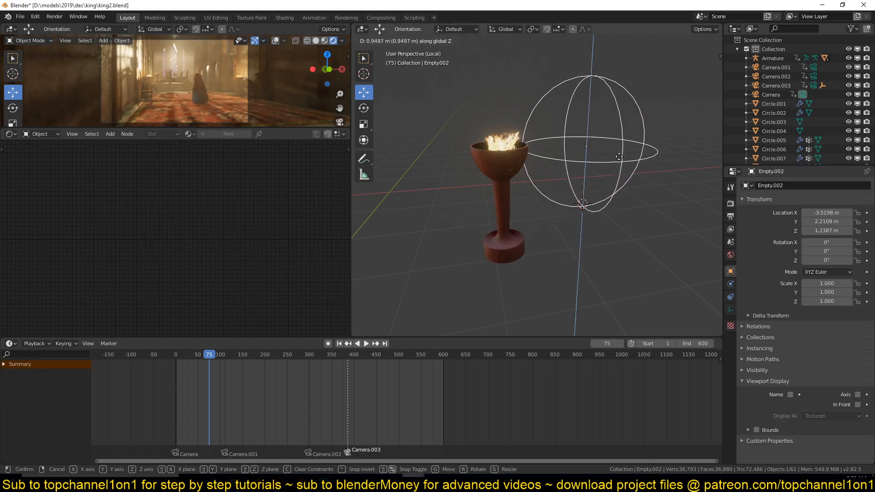
pyautogui.click(619, 214)
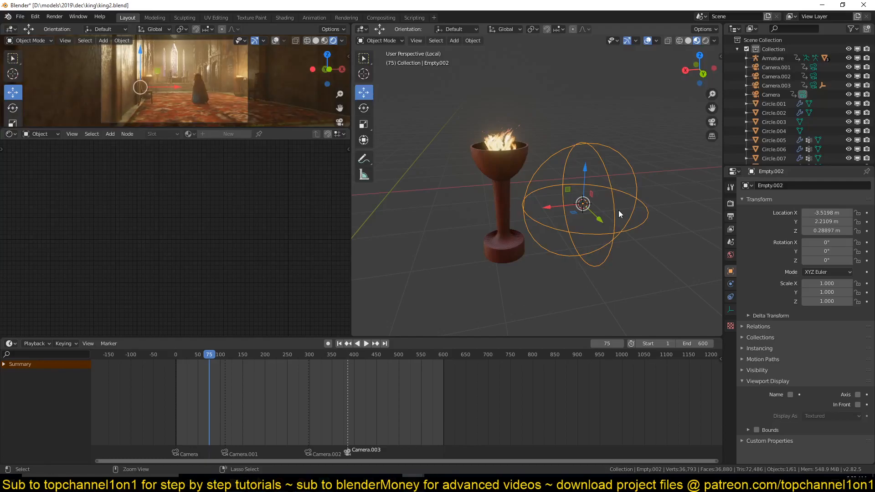
# - Undo the sphere empty, its Displace assignment and the scaling of the flame planes' bottom vertices
pyautogui.click(569, 195)
pyautogui.hotkey('ctrl', 'z')
pyautogui.hotkey('ctrl', 'z')
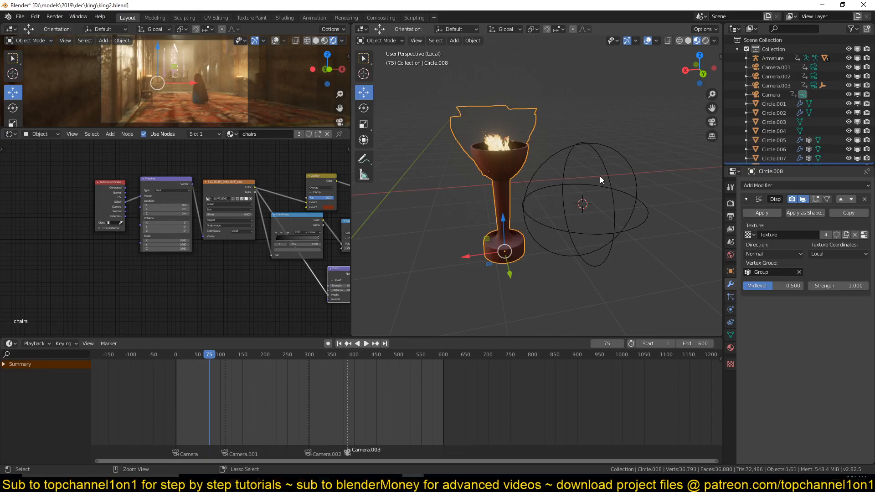
pyautogui.click(599, 180)
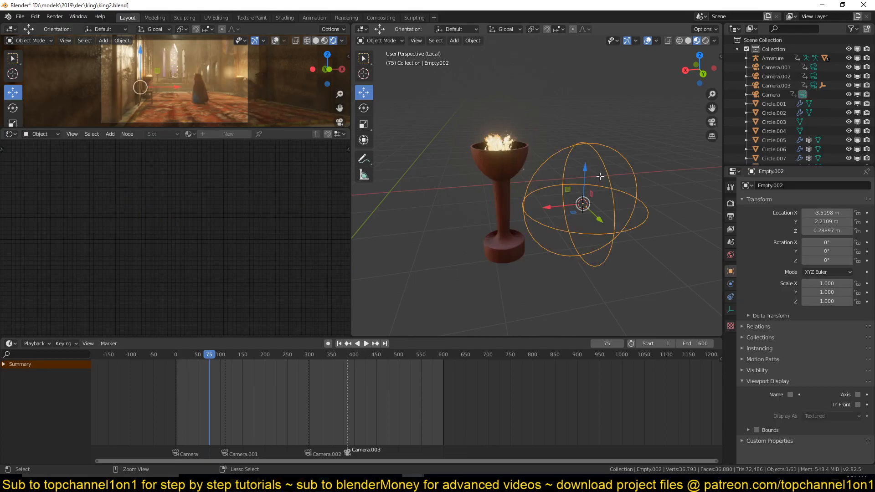
pyautogui.hotkey('ctrl', 'z')
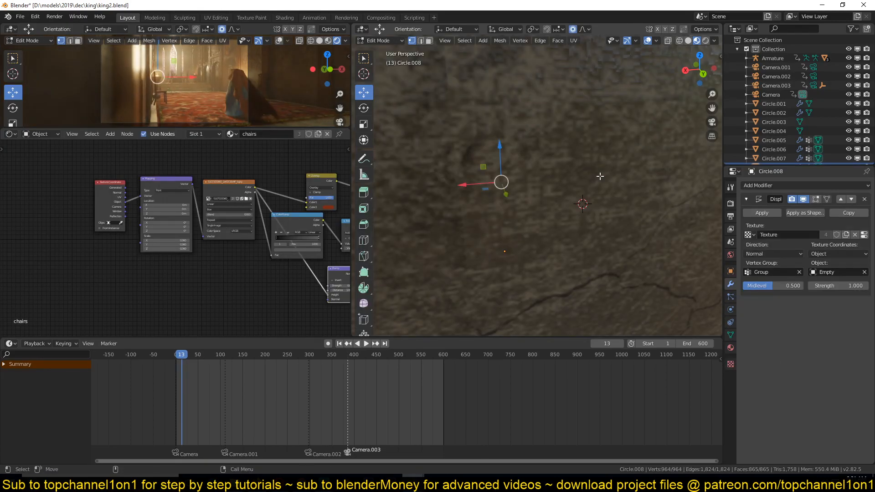
pyautogui.hotkey('ctrl', 'z')
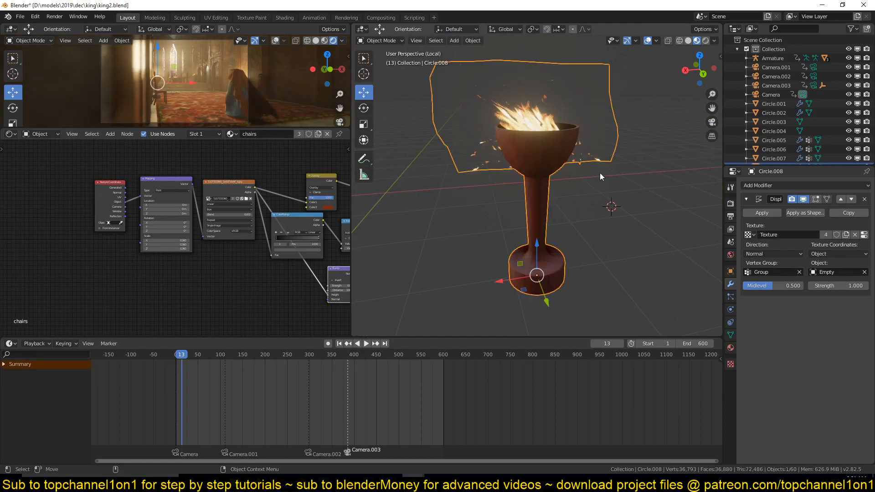
# - Play the flame animation to frame 34 and examine where the flames cut through the bowl
pyautogui.press('space')
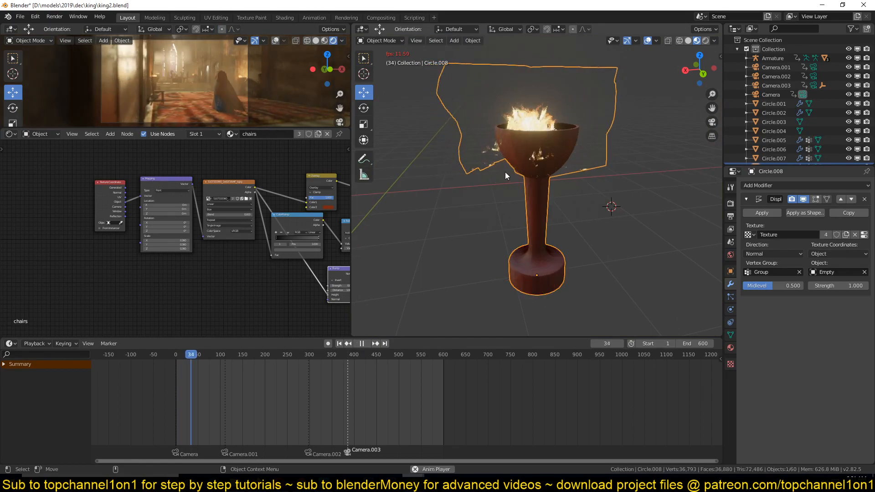
pyautogui.press('space')
pyautogui.moveTo(561, 153); pyautogui.dragTo(533, 149, button='middle')
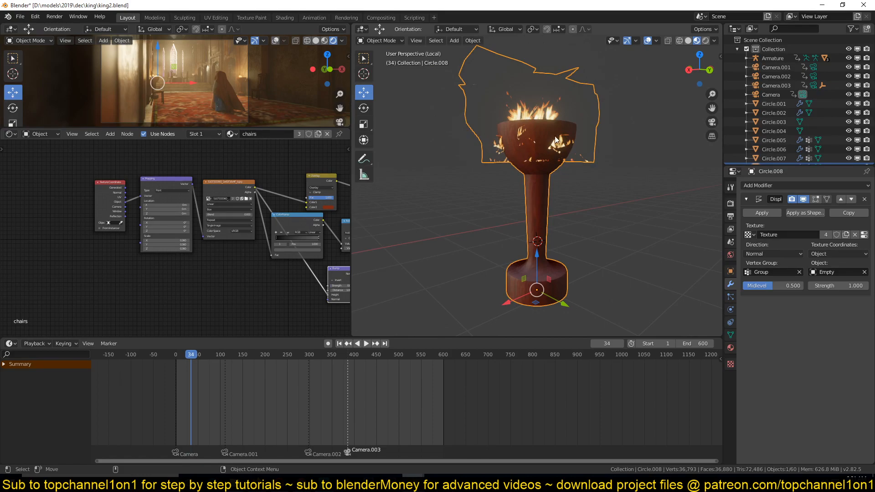
# - Enter Edit Mode on the bowl stand and hide its solid mesh so only the flame planes remain
pyautogui.press('Tab')
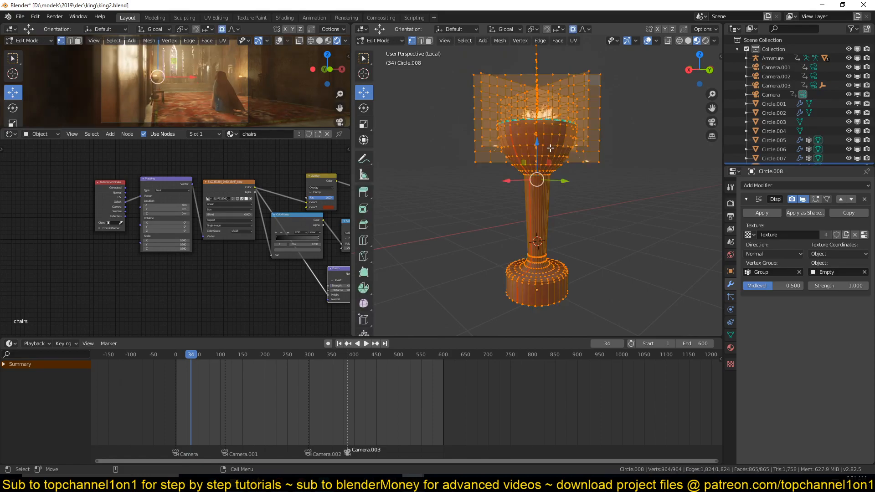
pyautogui.click(558, 288)
pyautogui.hotkey('ctrl', 'l')
pyautogui.press('h')
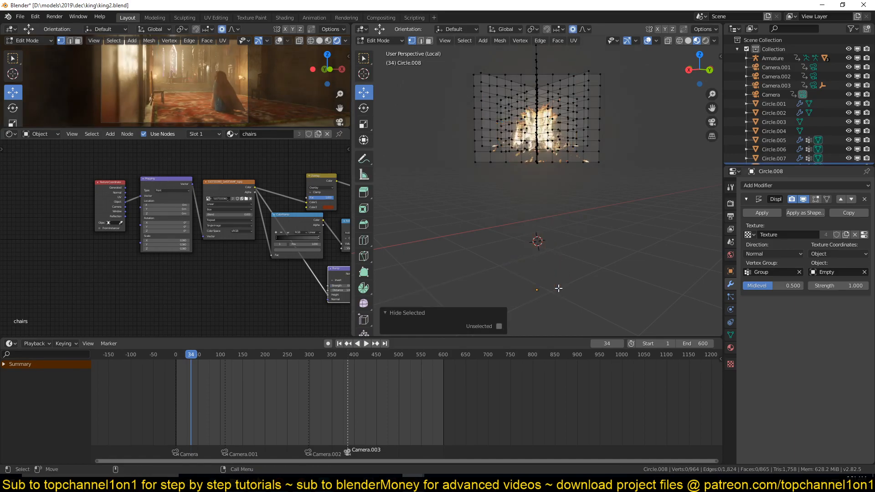
# - In the front wireframe view, scale the flame planes' bottom rows to about 0.45 with smooth proportional editing at size 0.24
pyautogui.press('KP_1')
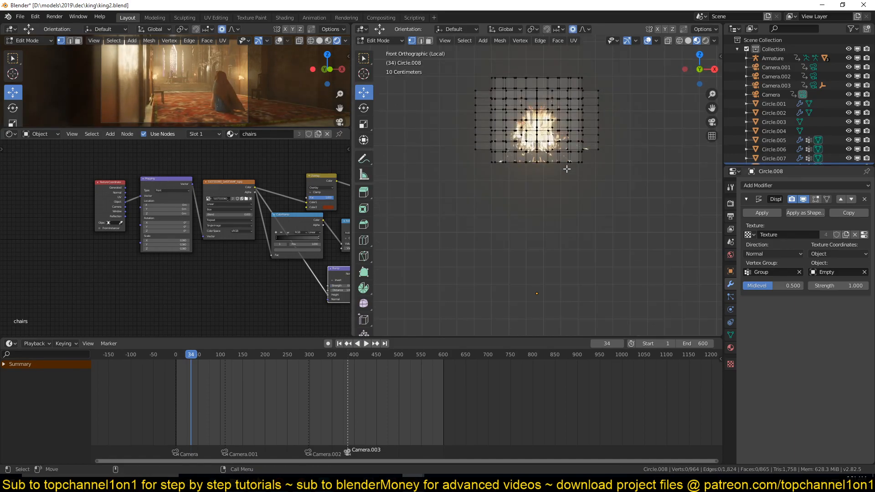
pyautogui.press('b')
pyautogui.moveTo(464, 137); pyautogui.dragTo(724, 209)
pyautogui.press('g')
pyautogui.rightClick(619, 213)
pyautogui.press('z')
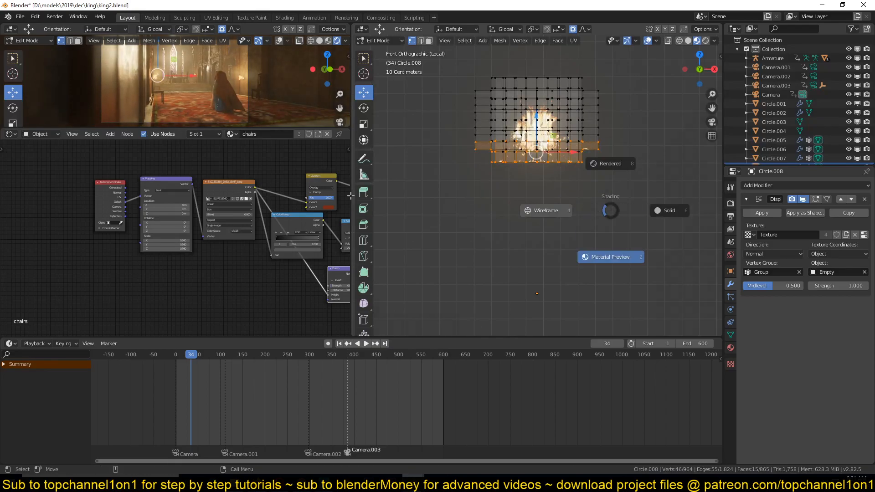
pyautogui.click(545, 209)
pyautogui.hotkey('alt', 'a')
pyautogui.press('b')
pyautogui.moveTo(453, 140); pyautogui.dragTo(600, 168)
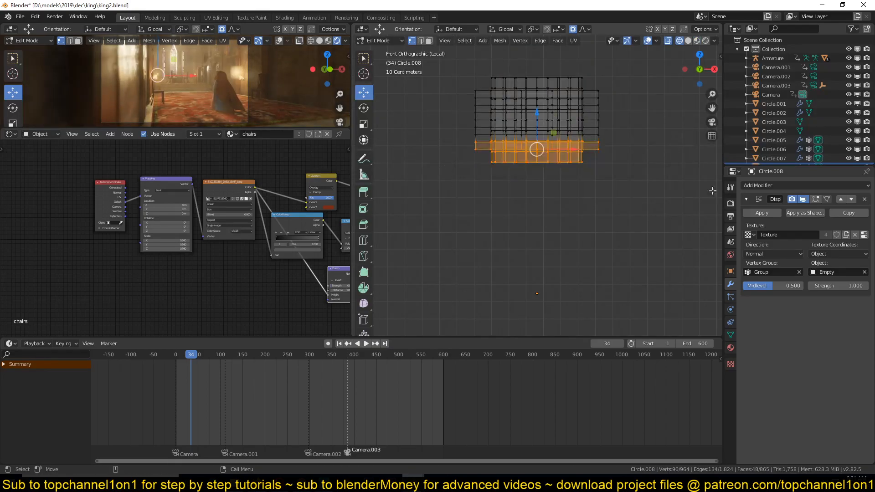
pyautogui.press('s')
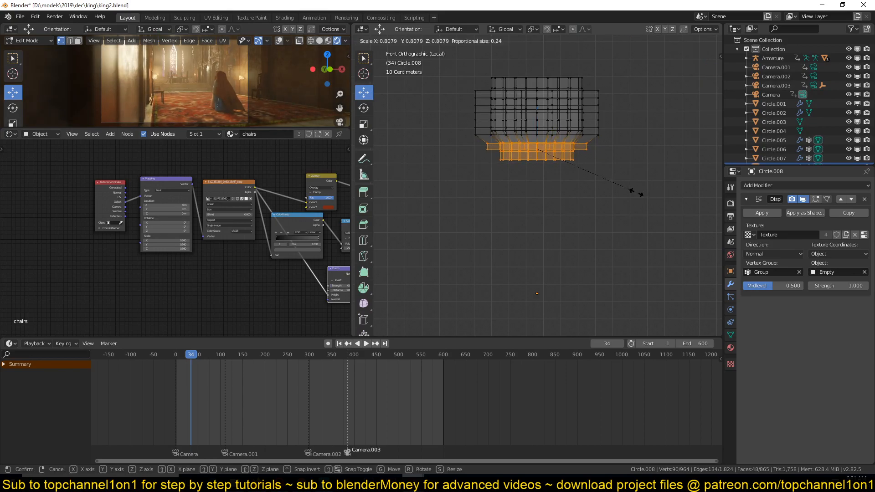
pyautogui.rightClick(615, 198)
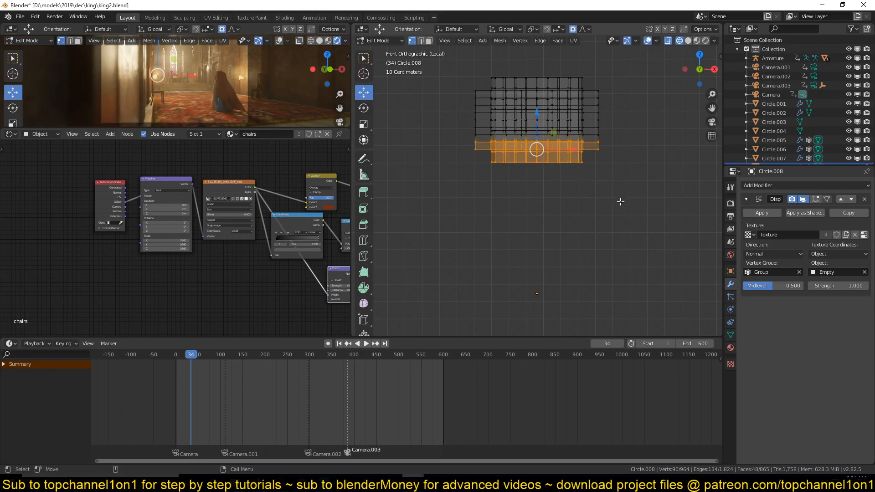
pyautogui.press('s')
pyautogui.scroll(4, 592, 201)
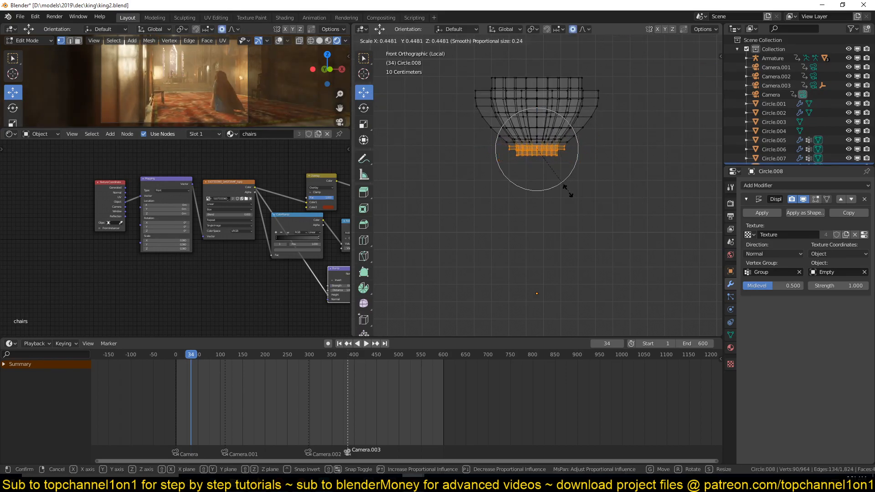
pyautogui.click(568, 191)
# - Add a second vertex group to the bowl stand and assign all flame vertices above the narrowed bottom rows to it
pyautogui.press('Tab')
pyautogui.press('z')
pyautogui.click(647, 203)
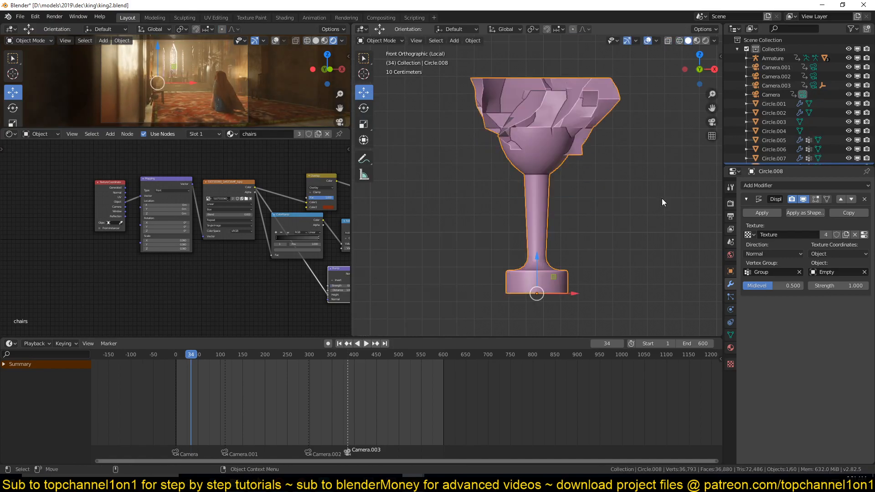
pyautogui.moveTo(661, 201); pyautogui.dragTo(619, 229, button='middle')
pyautogui.click(730, 335)
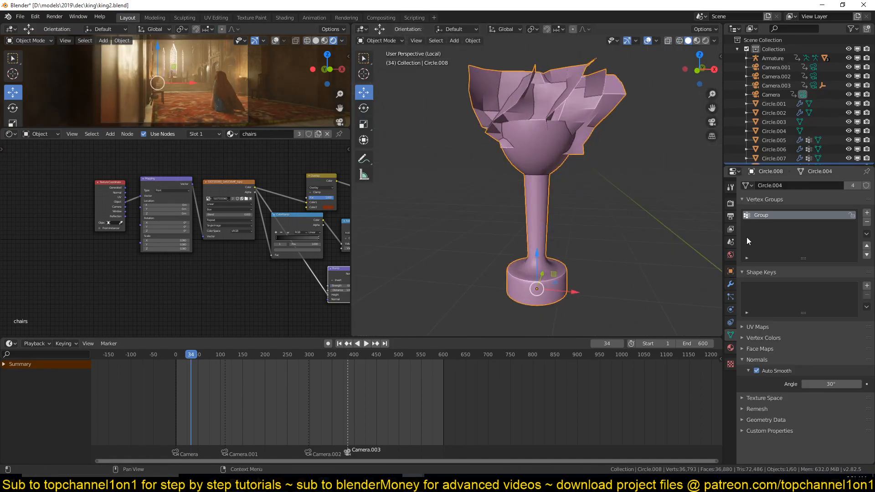
pyautogui.click(867, 213)
pyautogui.press('Tab')
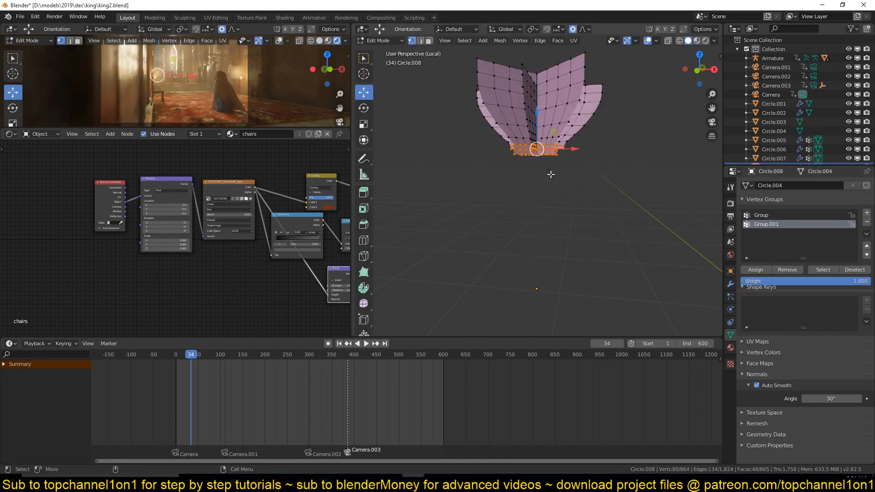
pyautogui.hotkey('ctrl', 'i')
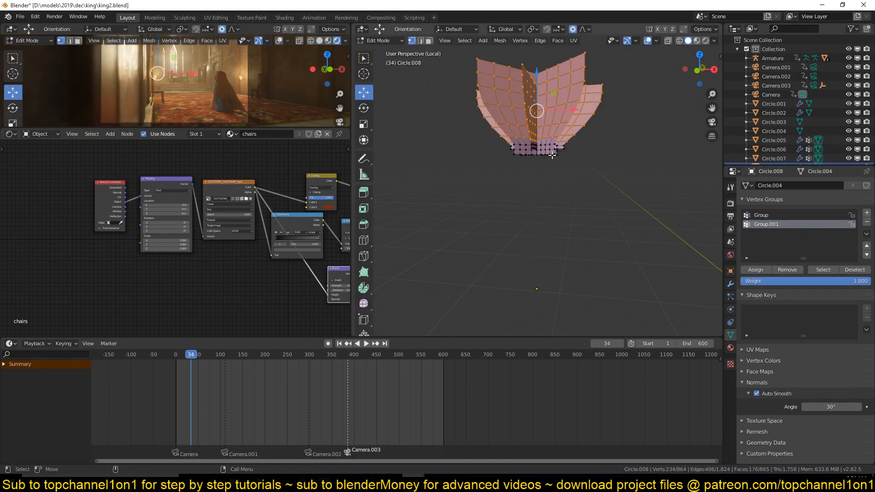
pyautogui.click(755, 270)
pyautogui.press('Tab')
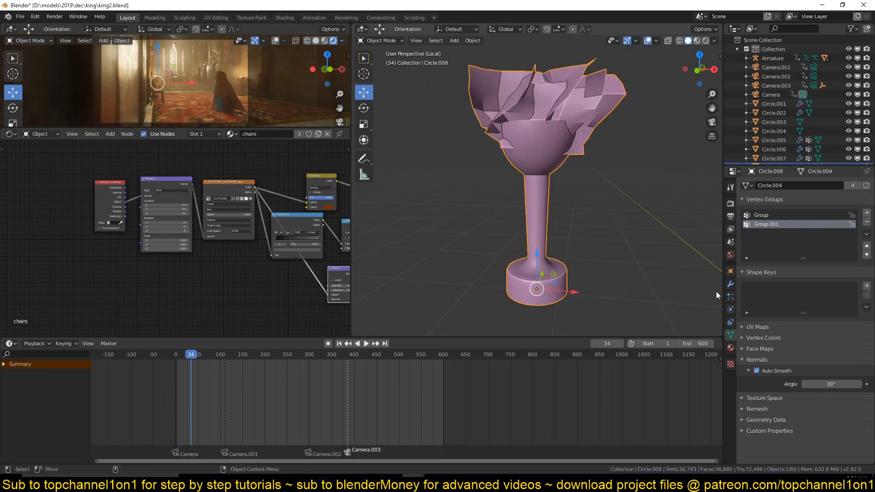
# - Set the Displace modifier's vertex group to Group.001 and play the animation to frame 52
pyautogui.click(730, 284)
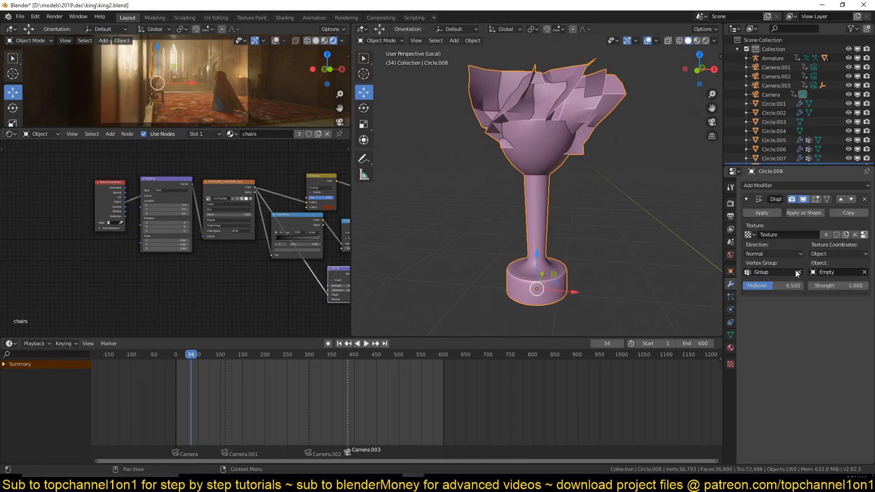
pyautogui.press('Tab')
pyautogui.press('Tab')
pyautogui.click(799, 273)
pyautogui.click(795, 272)
pyautogui.click(775, 294)
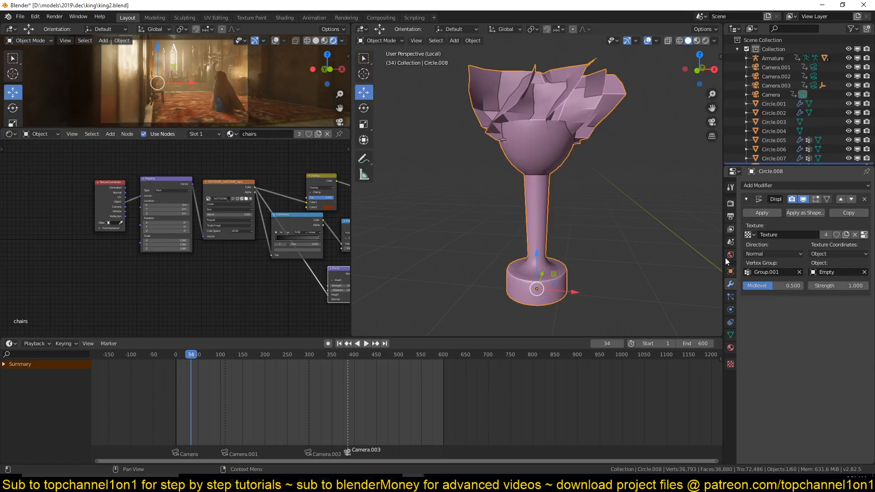
pyautogui.press('space')
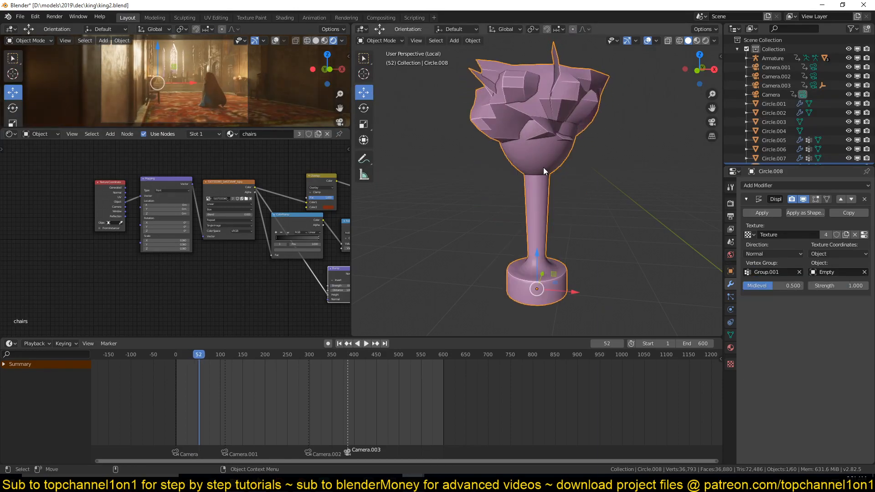
# - Select a taller band of the flame planes' bottom rows in front wireframe view and scale it by 0.913
pyautogui.press('Tab')
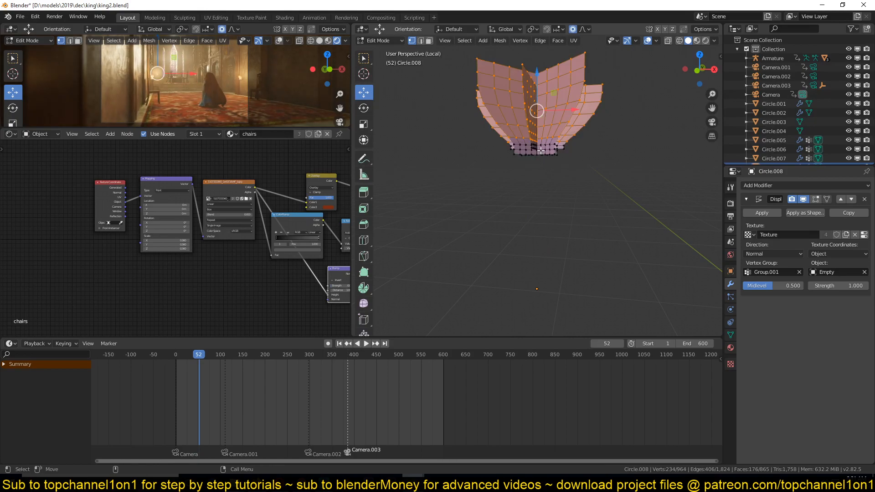
pyautogui.press('KP_1')
pyautogui.press('z')
pyautogui.click(334, 146)
pyautogui.hotkey('alt', 'a')
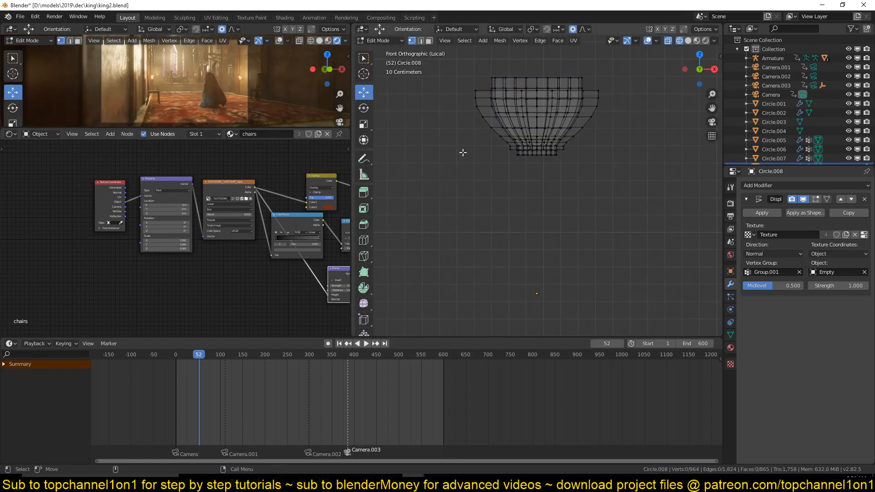
pyautogui.moveTo(480, 126); pyautogui.dragTo(647, 191)
pyautogui.hotkey('alt', 'a')
pyautogui.press('b')
pyautogui.moveTo(488, 129); pyautogui.dragTo(664, 201)
pyautogui.press('s')
pyautogui.click(642, 193)
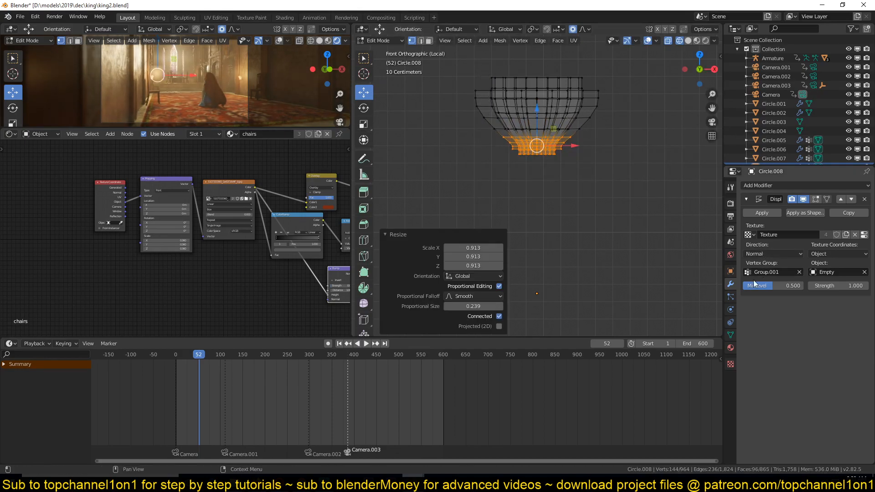
# - Remove the selected bottom band of flame vertices from the Group.001 vertex group and return to Object Mode
pyautogui.hotkey('ctrl', 'i')
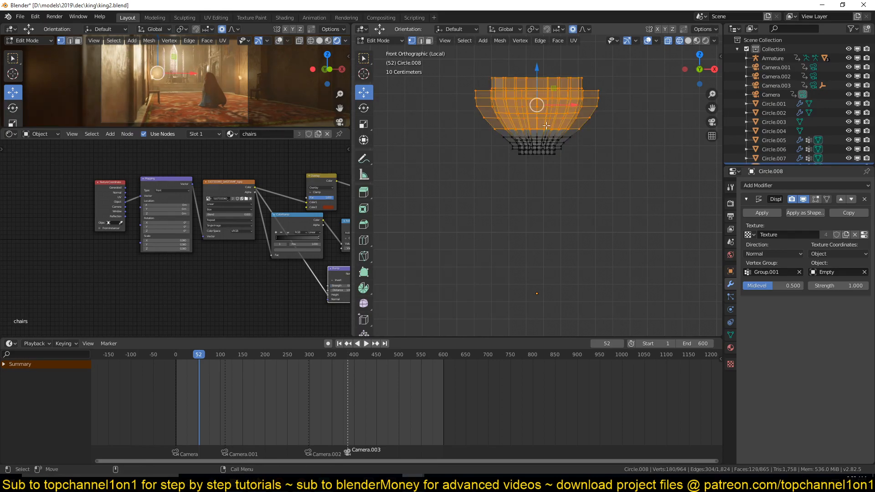
pyautogui.click(730, 335)
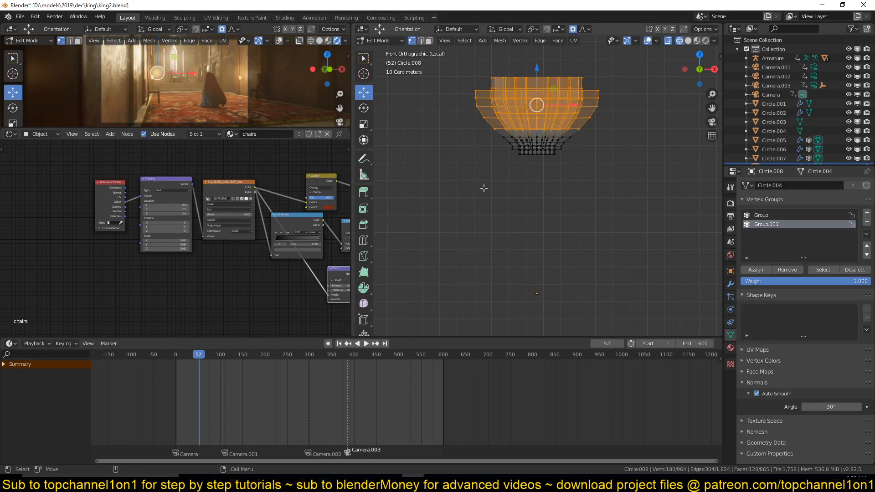
pyautogui.hotkey('ctrl', 'i')
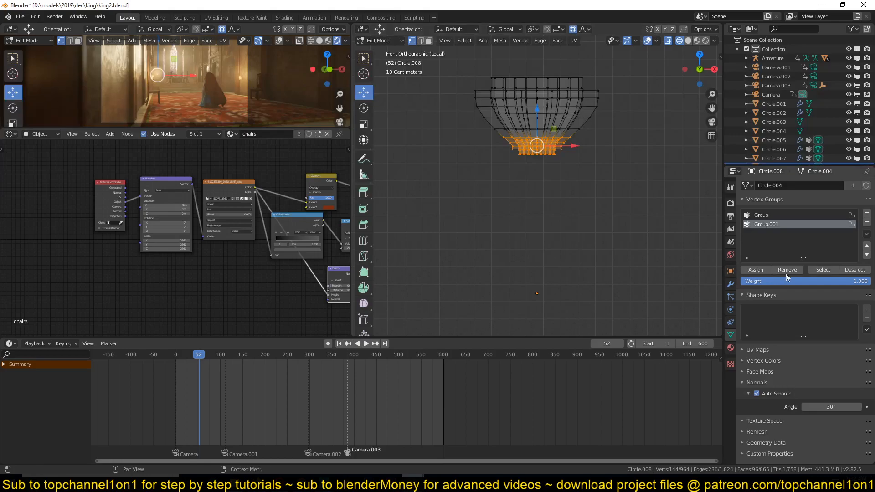
pyautogui.press('Tab')
# - Play the displaced flame animation to frame 128 in solid shading and check the flames where they meet the bowl
pyautogui.press('space')
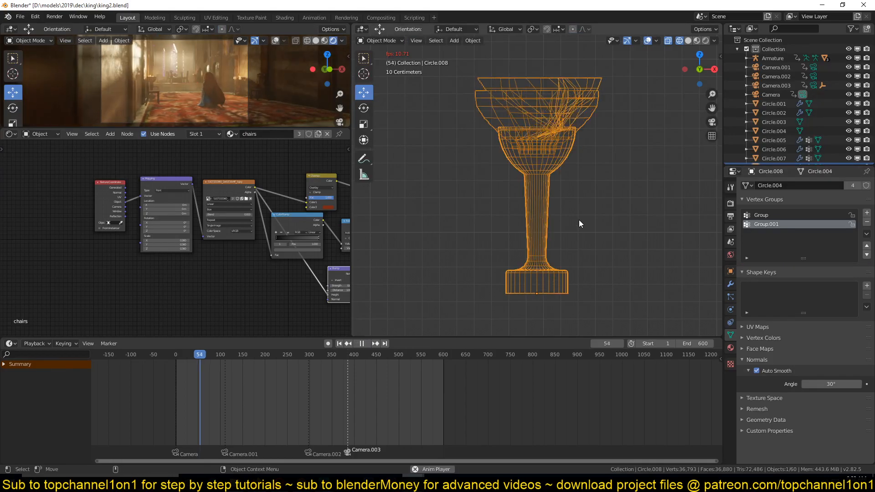
pyautogui.press('z')
pyautogui.click(664, 221)
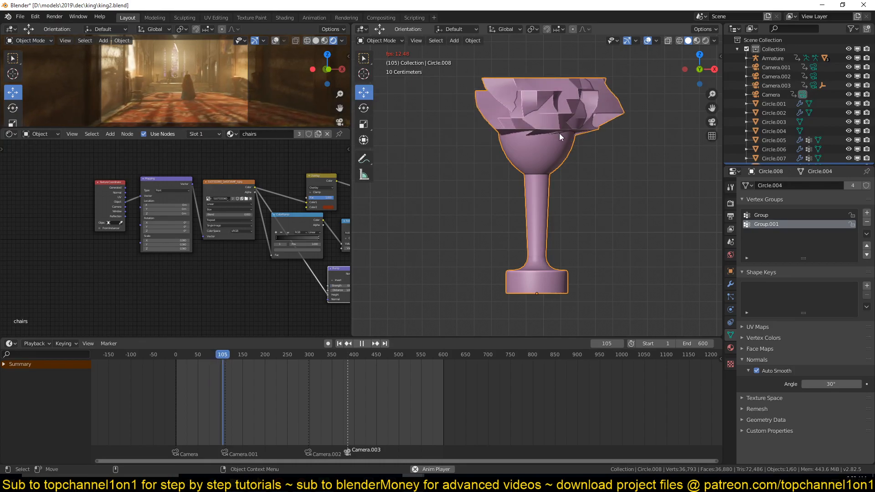
pyautogui.press('space')
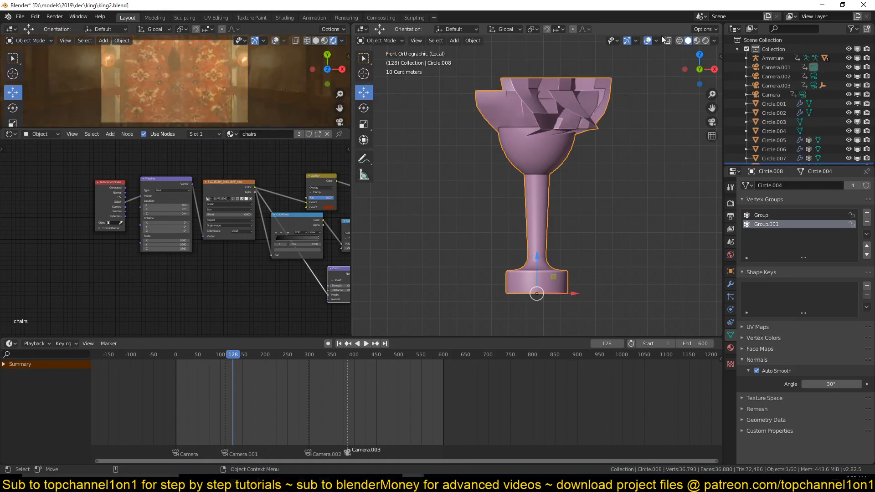
# - Play the animation to frame 192 in Material Preview and examine the fire inside the bowl from above
pyautogui.click(695, 41)
pyautogui.moveTo(615, 86); pyautogui.dragTo(575, 149, button='middle')
pyautogui.press('space')
pyautogui.press('space')
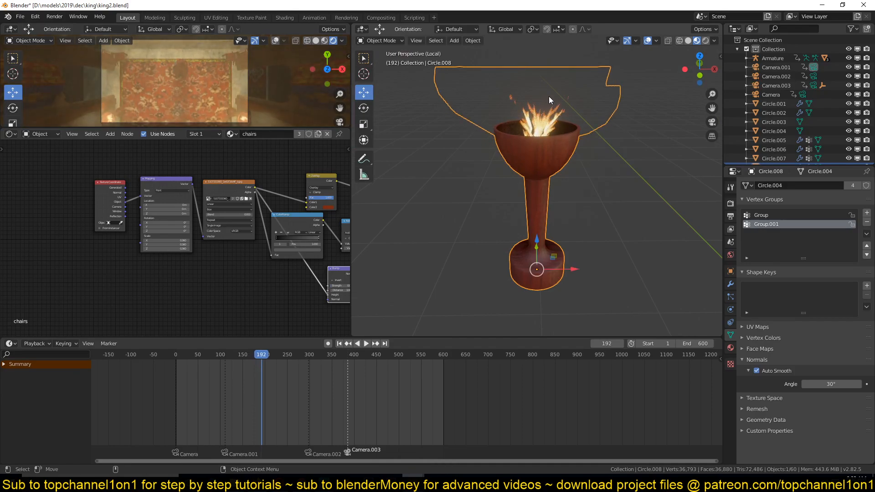
pyautogui.moveTo(548, 97); pyautogui.dragTo(604, 126, button='middle')
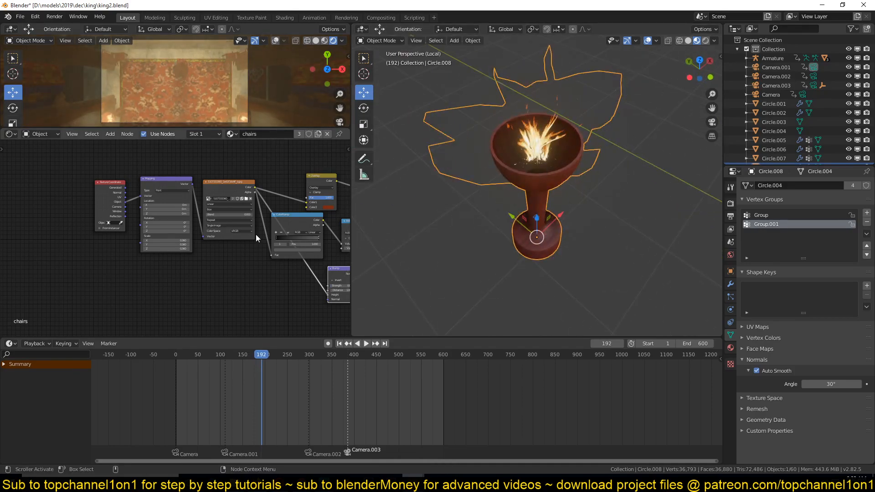
# - Change the Outliner area to an Image Editor and display campfire.jpg in it
pyautogui.scroll(3, 256, 238)
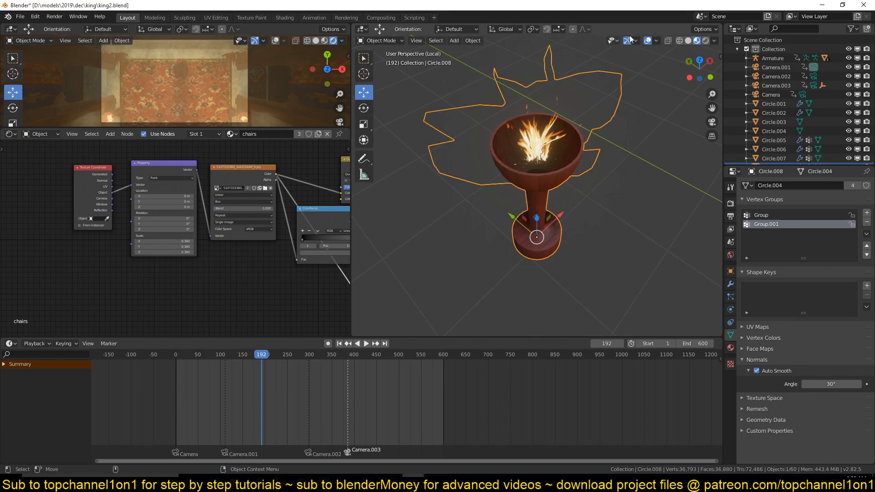
pyautogui.click(743, 30)
pyautogui.click(449, 82)
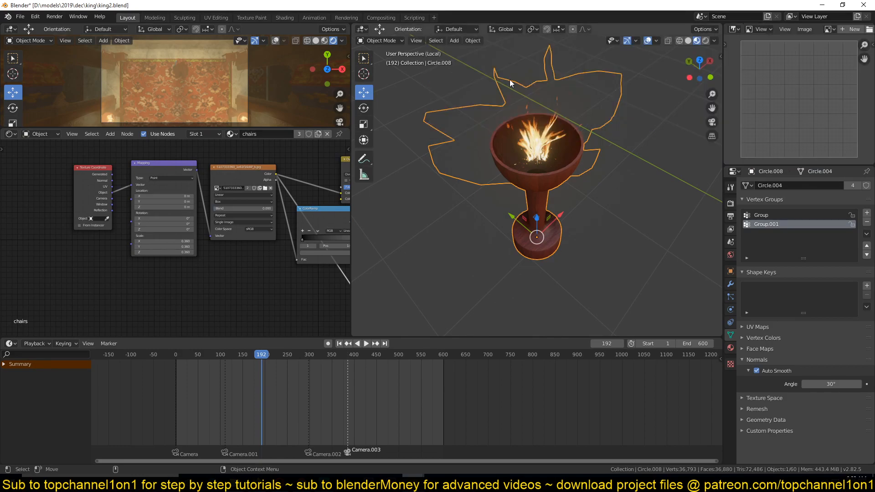
pyautogui.click(832, 30)
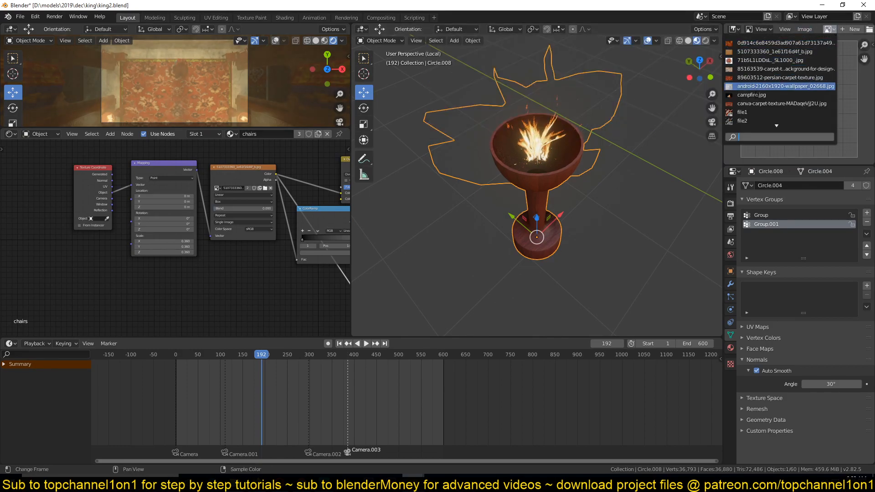
pyautogui.click(767, 108)
pyautogui.scroll(-3, 766, 112)
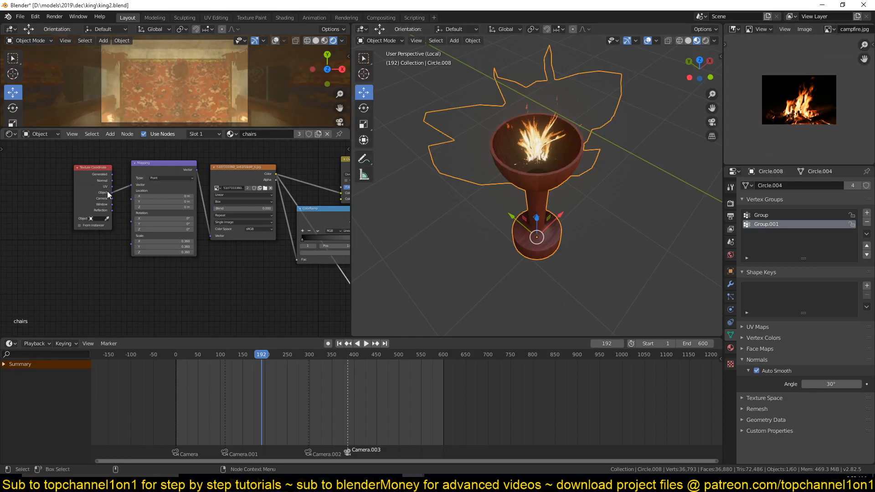
# - Select the fire material and preview its campfire.jpg texture directly on the flame planes while the animation plays
pyautogui.moveTo(103, 202); pyautogui.dragTo(72, 228, button='middle')
pyautogui.scroll(1, 154, 214)
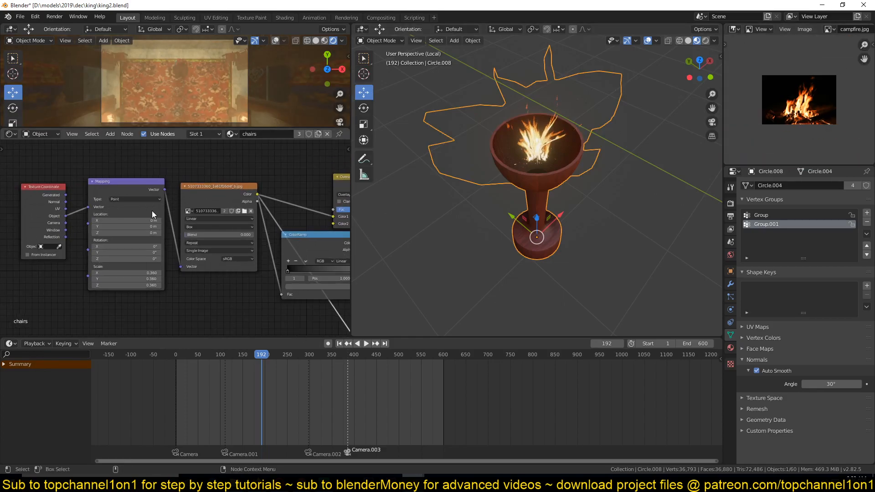
pyautogui.click(730, 347)
pyautogui.click(758, 197)
pyautogui.moveTo(244, 256); pyautogui.dragTo(126, 212, button='middle')
pyautogui.keyDown('ctrl'); pyautogui.keyDown('shift'); pyautogui.click(126, 192); pyautogui.keyUp('shift'); pyautogui.keyUp('ctrl')
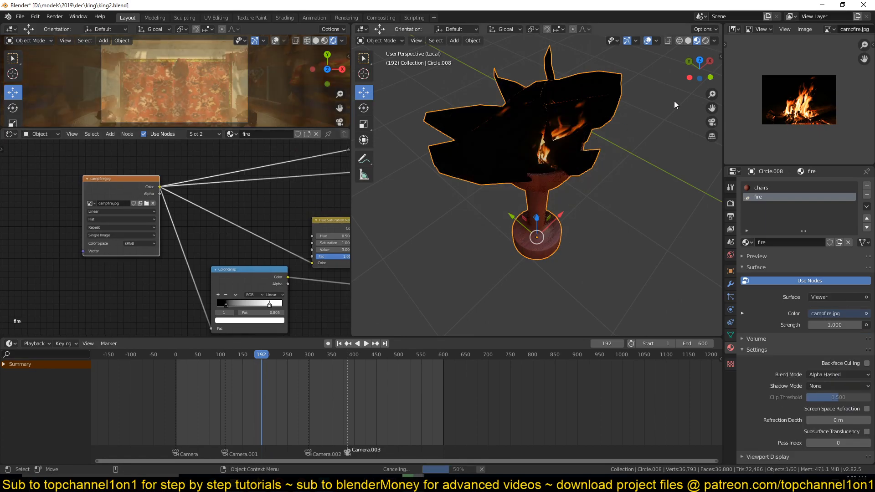
pyautogui.moveTo(621, 129); pyautogui.dragTo(532, 118, button='middle')
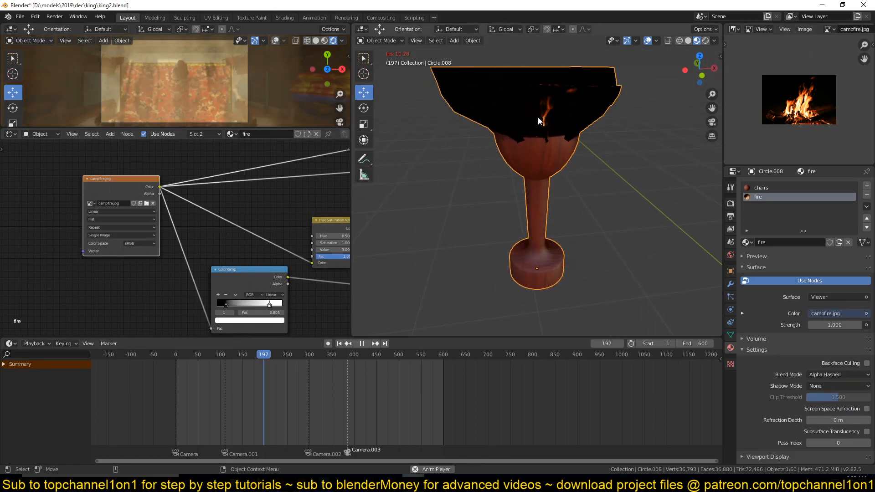
# - Preview the fire material's ColorRamp output on the flame planes and play the animation to frame 217
pyautogui.moveTo(123, 254); pyautogui.dragTo(109, 185, button='middle')
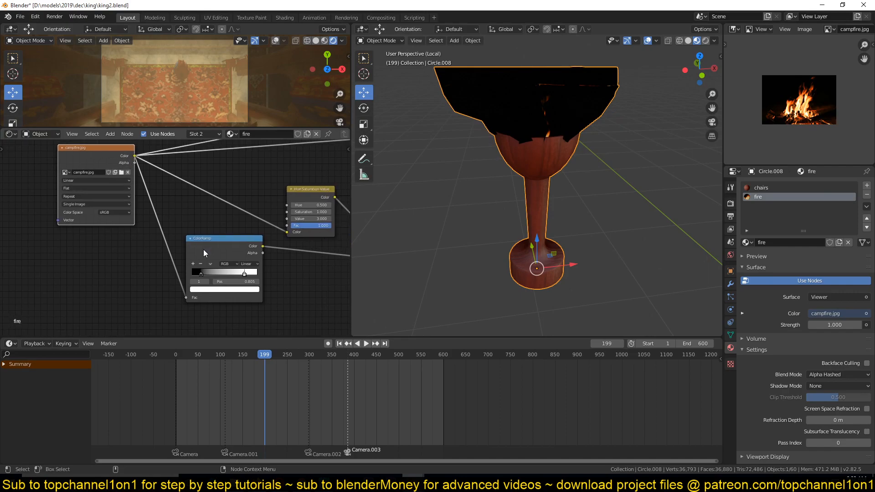
pyautogui.keyDown('ctrl'); pyautogui.keyDown('shift'); pyautogui.click(223, 252); pyautogui.keyUp('shift'); pyautogui.keyUp('ctrl')
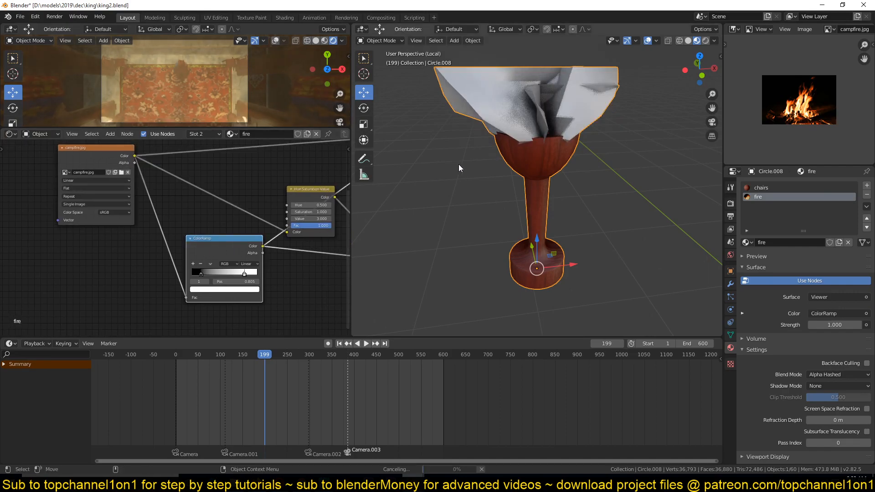
pyautogui.moveTo(512, 137); pyautogui.dragTo(566, 155, button='middle')
pyautogui.press('space')
pyautogui.press('space')
# - Examine how the ColorRamp and Hue Saturation Value nodes feed the fire material's Principled BSDF inputs
pyautogui.moveTo(206, 286); pyautogui.dragTo(63, 263, button='middle')
pyautogui.scroll(2, 223, 292)
pyautogui.scroll(-2, 94, 268)
pyautogui.moveTo(237, 227); pyautogui.dragTo(267, 254, button='middle')
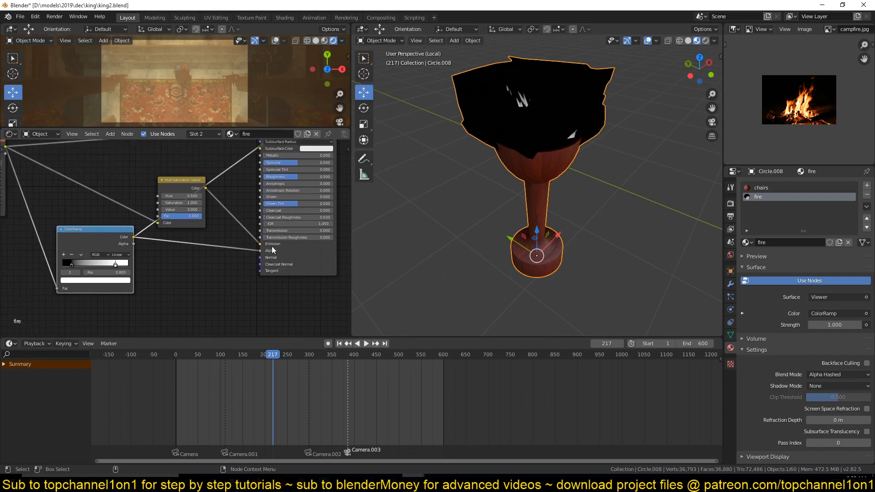
# - Reposition the Hue Saturation Value node and restore the Principled BSDF output as the shading of the flame planes
pyautogui.moveTo(177, 223); pyautogui.dragTo(196, 278, button='middle')
pyautogui.moveTo(201, 236); pyautogui.dragTo(180, 203)
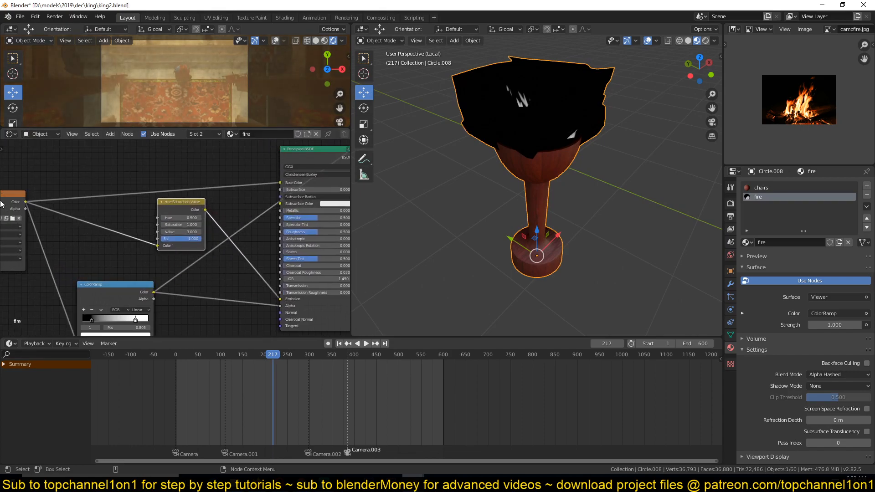
pyautogui.moveTo(24, 203); pyautogui.dragTo(32, 206, button='middle')
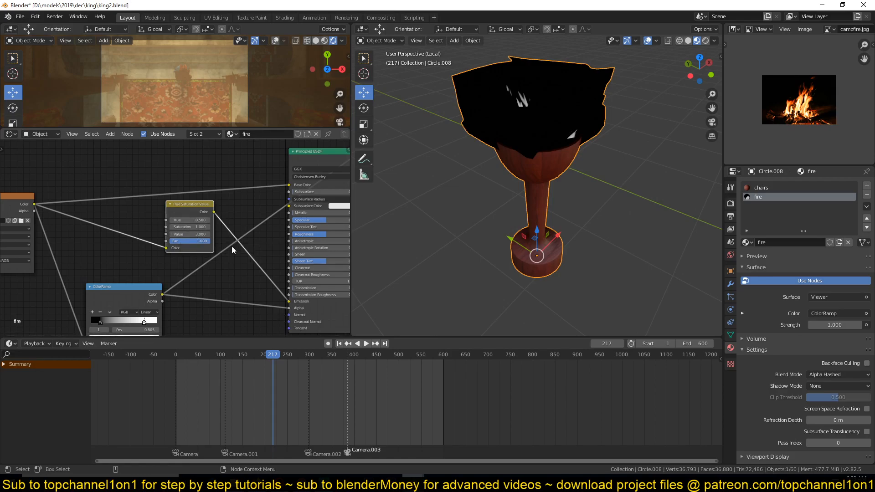
pyautogui.moveTo(298, 171); pyautogui.dragTo(278, 188, button='middle')
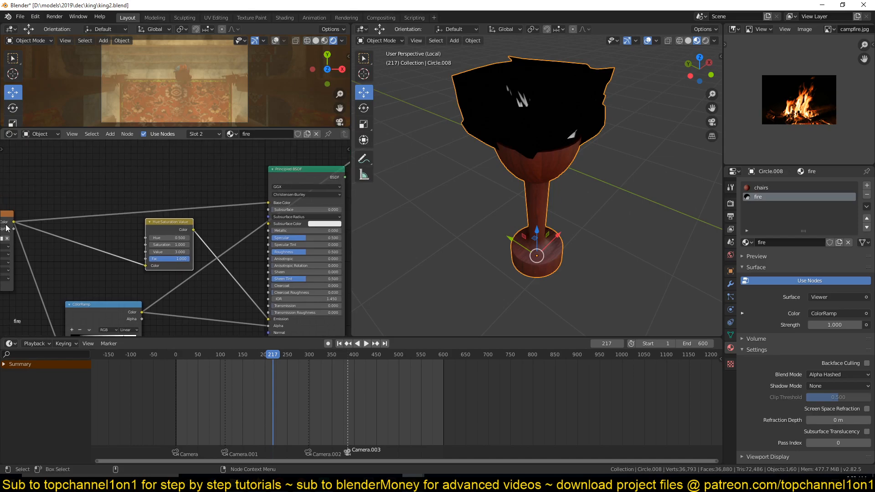
pyautogui.keyDown('ctrl'); pyautogui.keyDown('shift'); pyautogui.click(309, 179); pyautogui.keyUp('shift'); pyautogui.keyUp('ctrl')
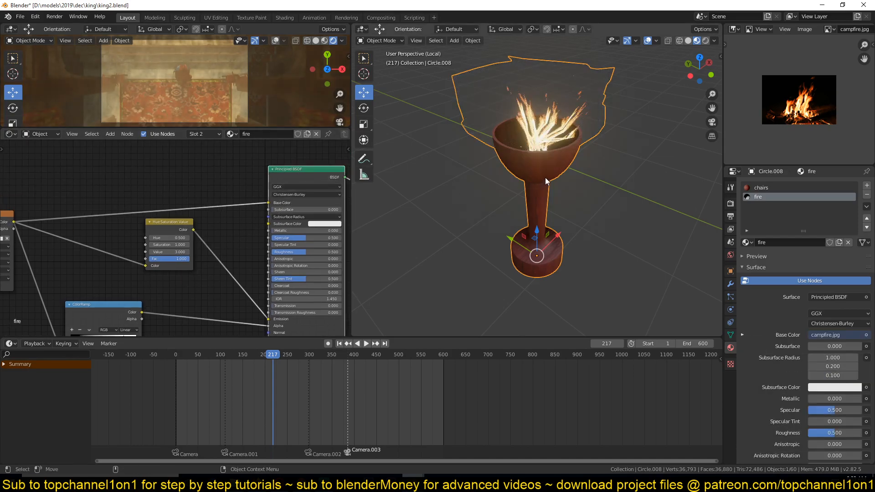
# - Examine the Blend Mode options in the fire material's settings and choose Alpha Hashed
pyautogui.scroll(-8, 743, 321)
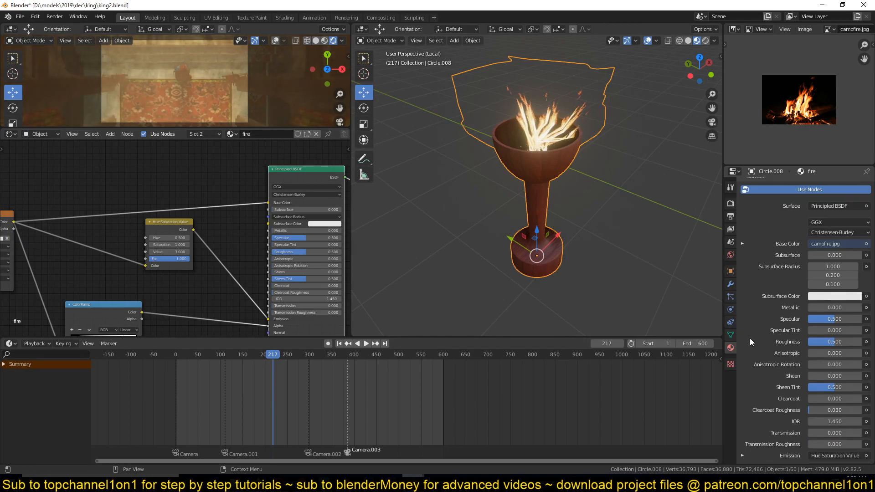
pyautogui.scroll(-4, 749, 338)
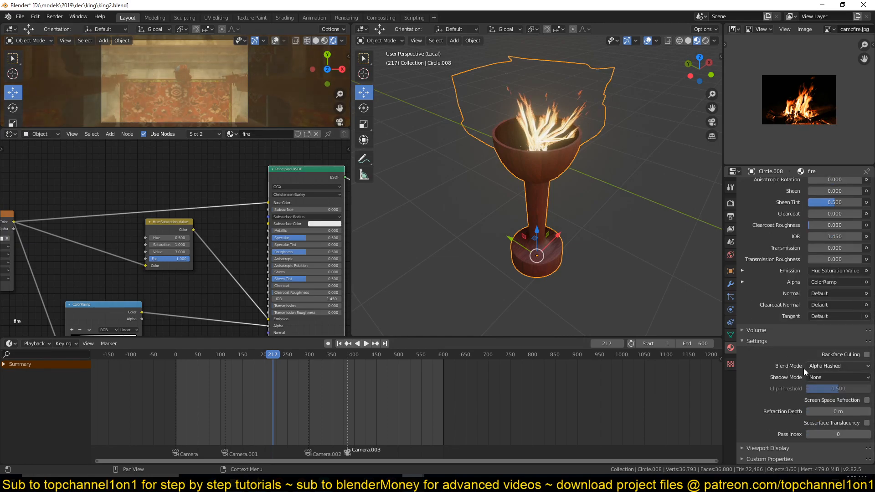
pyautogui.click(833, 366)
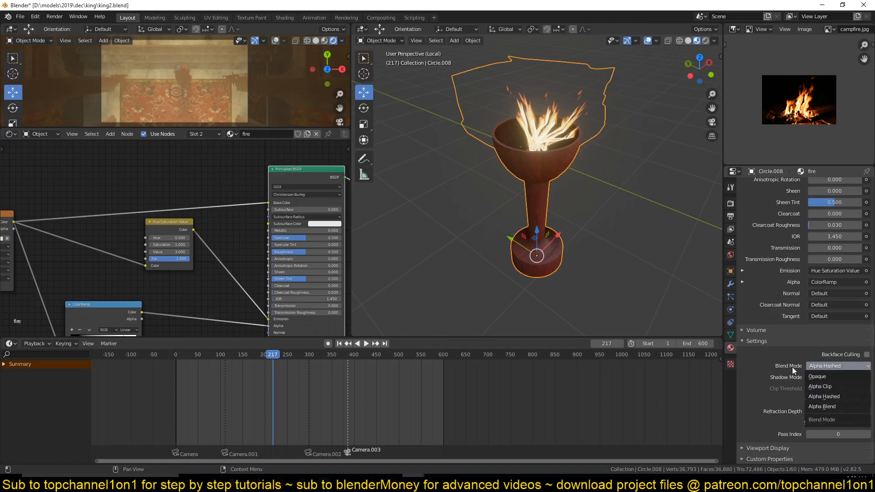
pyautogui.click(826, 366)
pyautogui.click(830, 395)
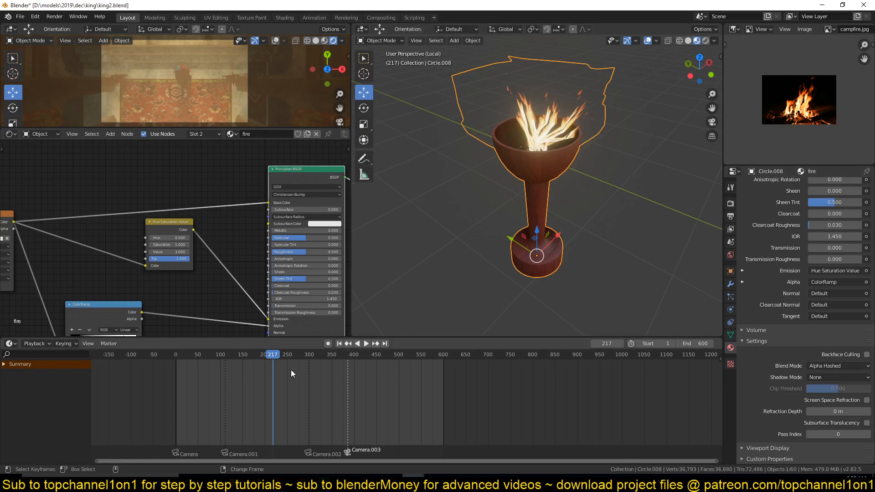
# - Go to frame 58, switch the fire material's Blend Mode to Alpha Blend, and play the animation to frame 79
pyautogui.click(201, 392)
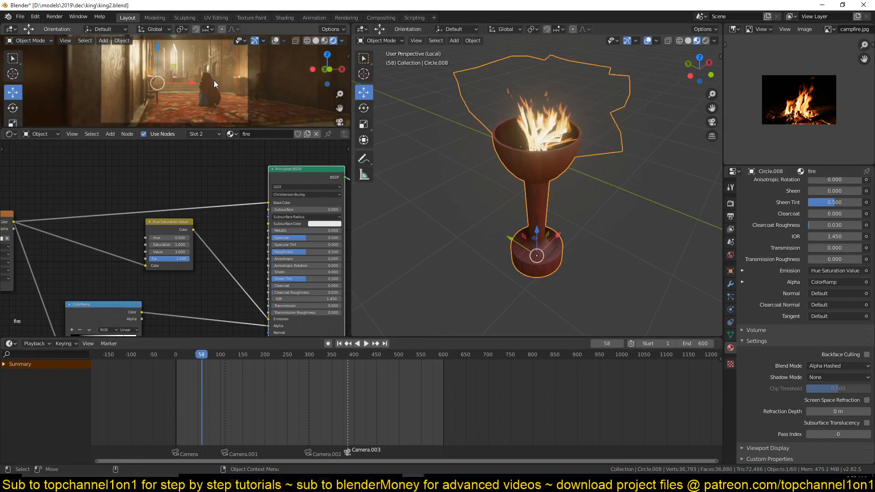
pyautogui.scroll(4, 214, 80)
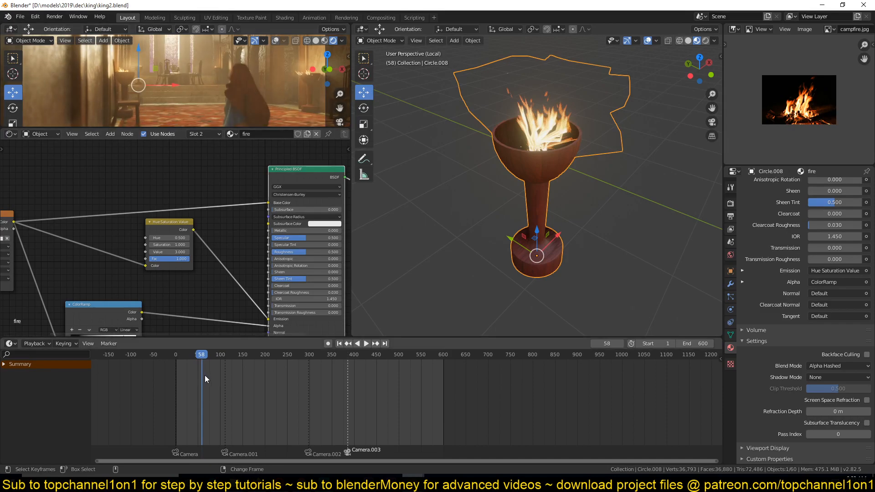
pyautogui.click(844, 366)
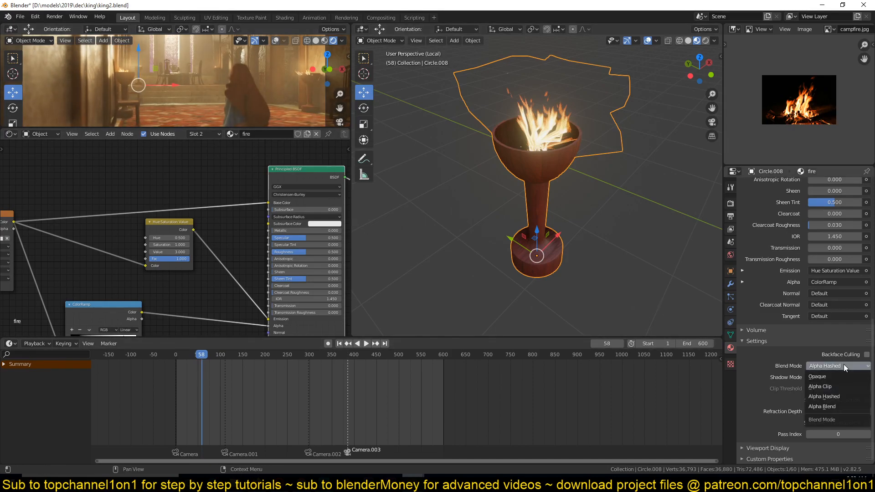
pyautogui.click(832, 407)
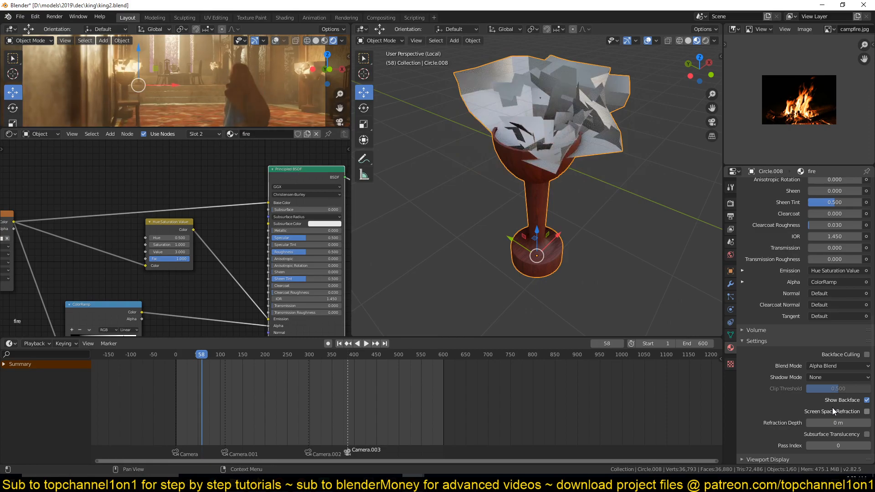
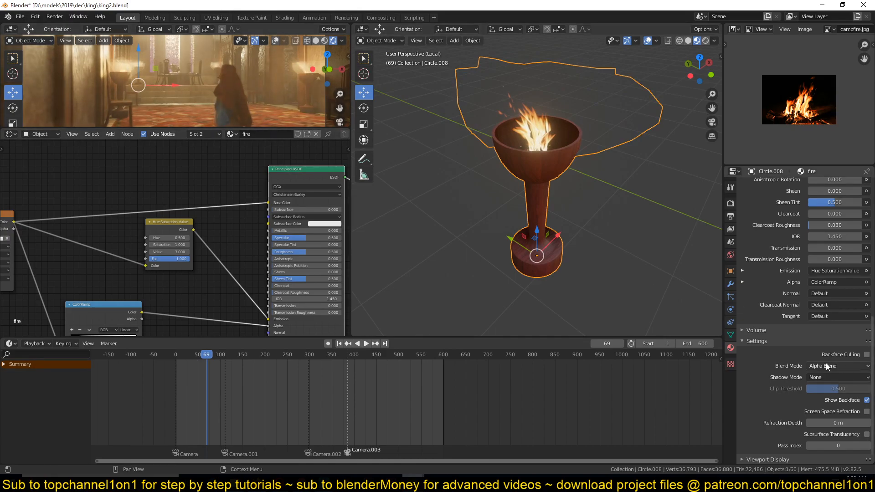
pyautogui.press('space')
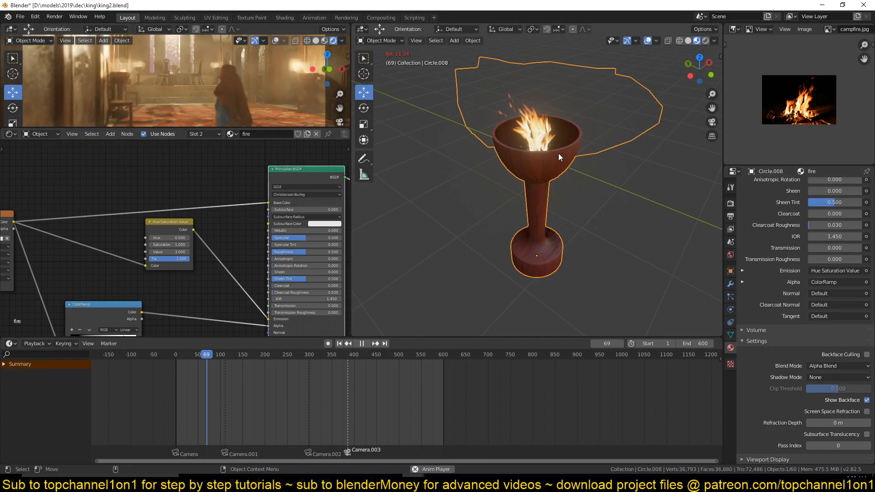
pyautogui.press('space')
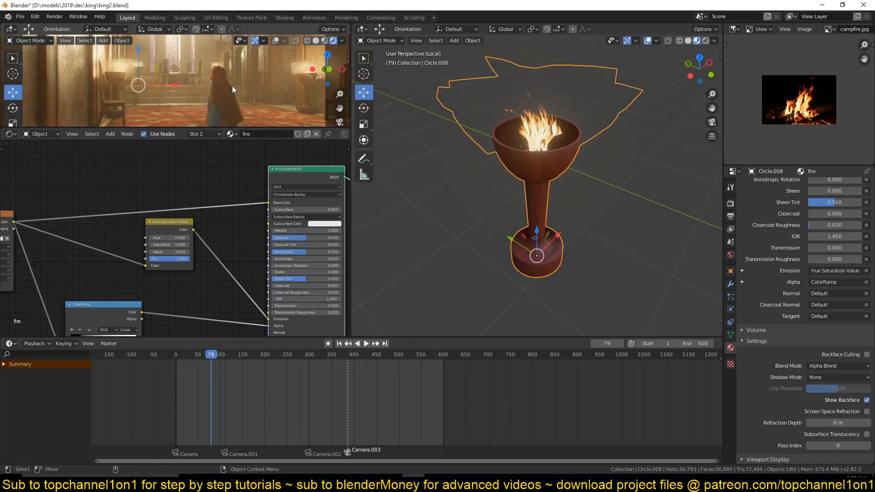
# - Set the fire material's Blend Mode to Alpha Hashed, deselect the bowl, and play the animation to frame 182
pyautogui.click(831, 366)
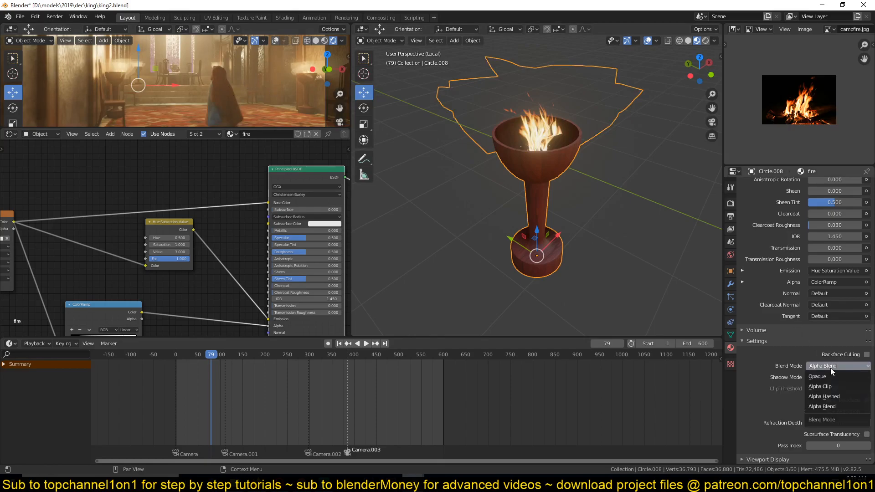
pyautogui.click(827, 396)
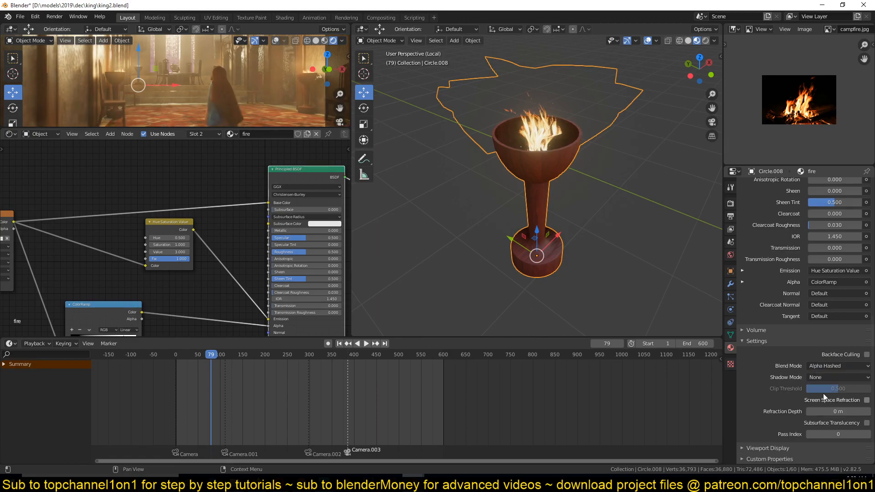
pyautogui.click(455, 177)
pyautogui.press('space')
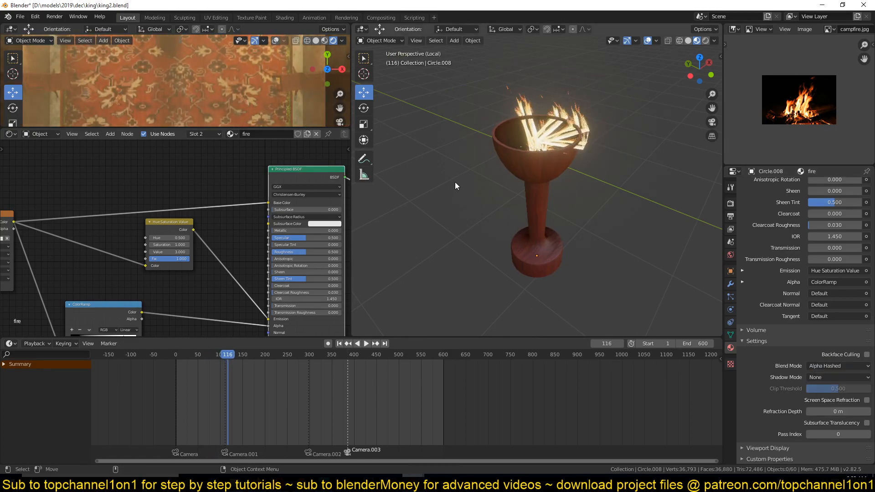
pyautogui.press('space')
pyautogui.press('space')
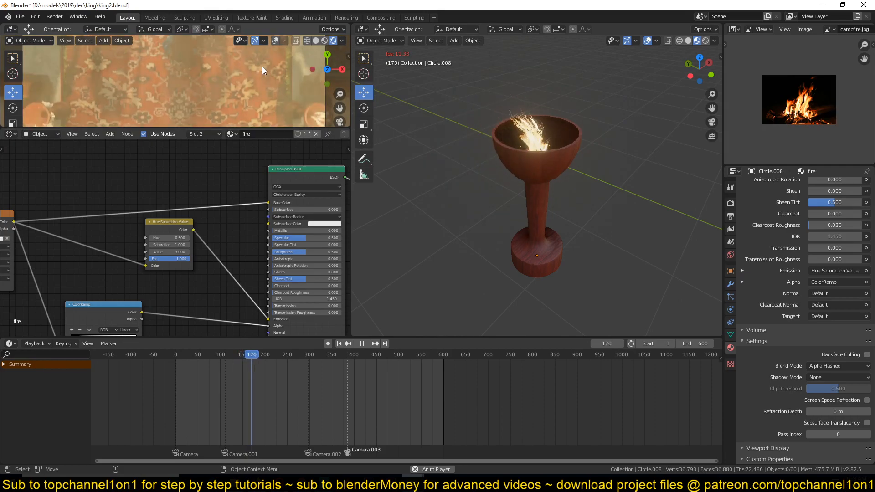
pyautogui.press('space')
# - Exit local view, select the walking figure's cloak, and display its modifier stack
pyautogui.scroll(-3, 541, 214)
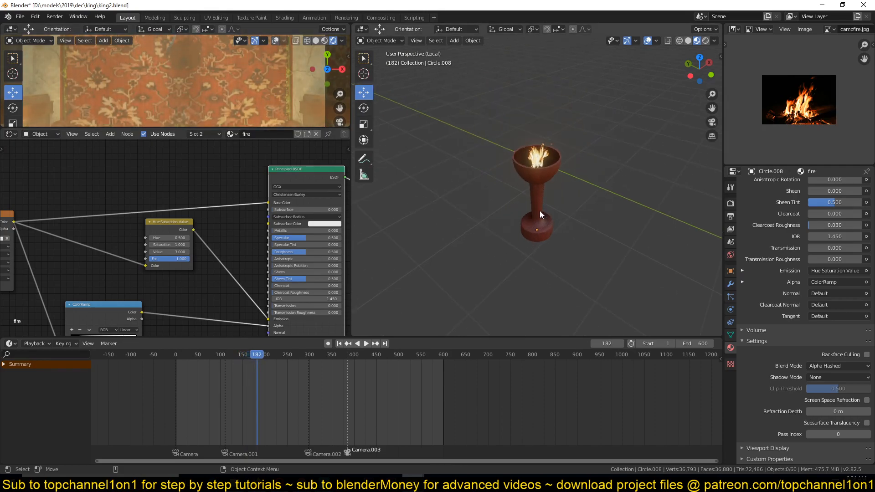
pyautogui.press('KP_Divide')
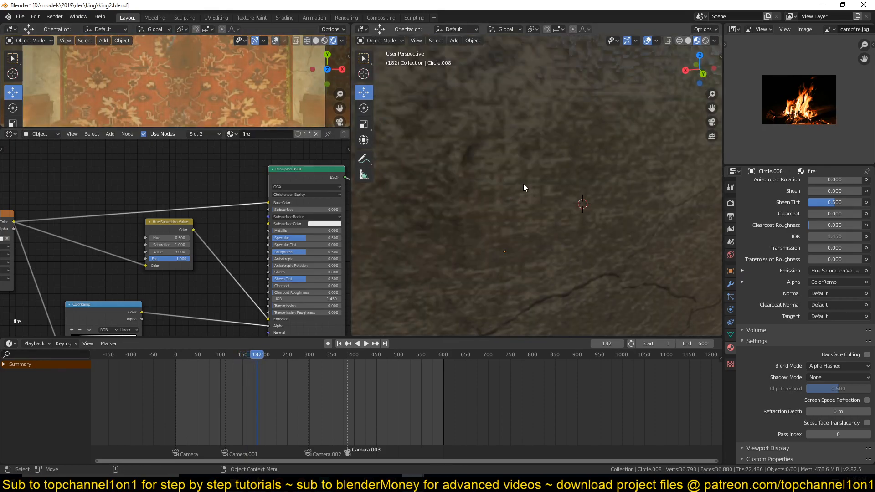
pyautogui.moveTo(548, 226); pyautogui.dragTo(564, 190, button='middle')
pyautogui.scroll(-5, 687, 218)
pyautogui.scroll(-4, 510, 202)
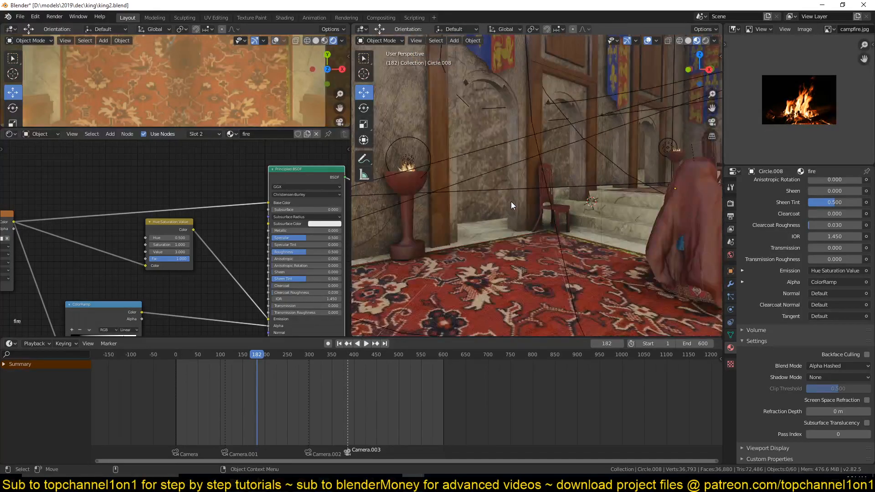
pyautogui.click(686, 225)
pyautogui.scroll(5, 675, 253)
pyautogui.click(730, 282)
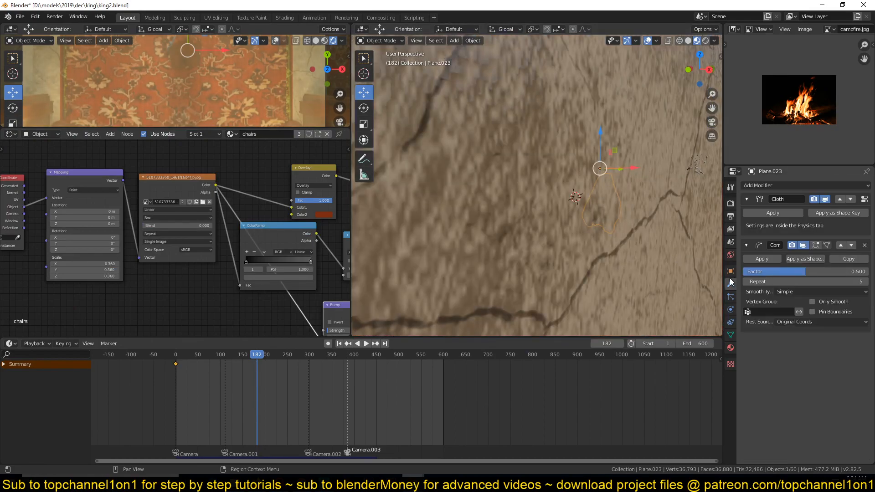
# - Deselect everything, show the scene from the top in solid shading, and add a cylinder in the empty space beside the hall
pyautogui.scroll(-7, 628, 245)
pyautogui.scroll(-5, 585, 257)
pyautogui.moveTo(627, 245); pyautogui.dragTo(565, 271, button='middle')
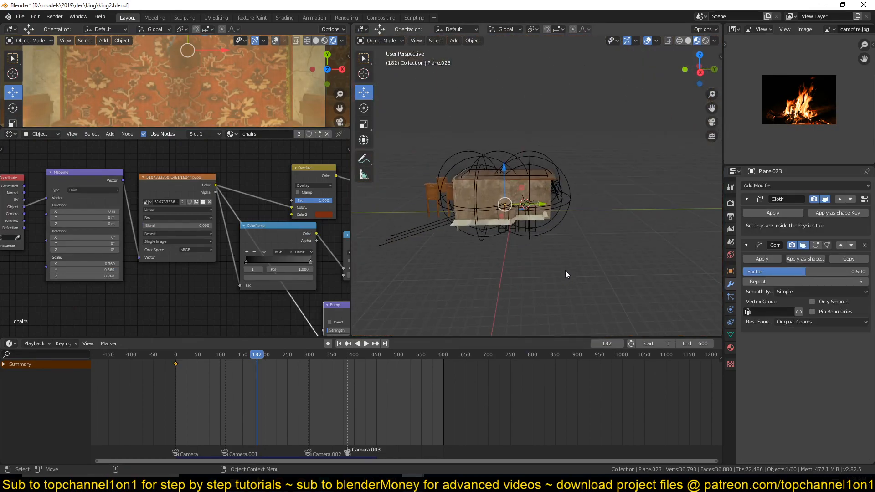
pyautogui.press('KP_7')
pyautogui.hotkey('alt', 'a')
pyautogui.press('z')
pyautogui.click(698, 252)
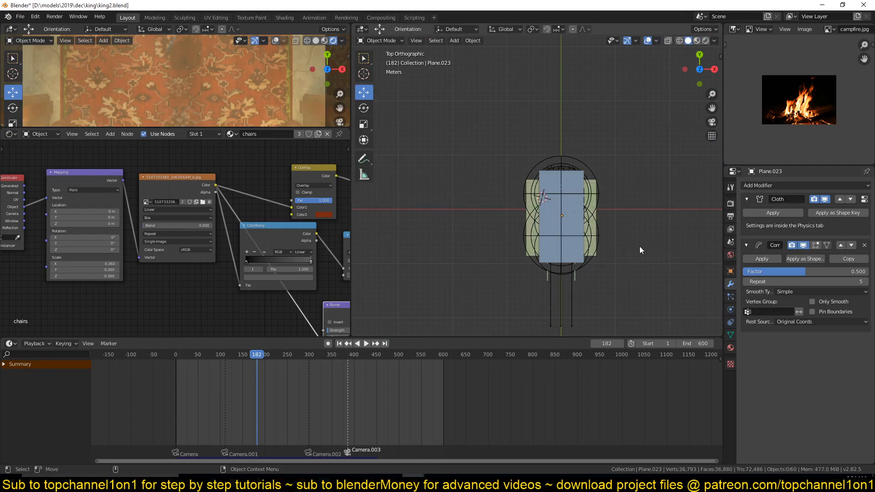
pyautogui.keyDown('shift'); pyautogui.moveTo(655, 250); pyautogui.dragTo(500, 233, button='middle'); pyautogui.keyUp('shift')
pyautogui.hotkey('shift', 'a')
pyautogui.moveTo(510, 133)
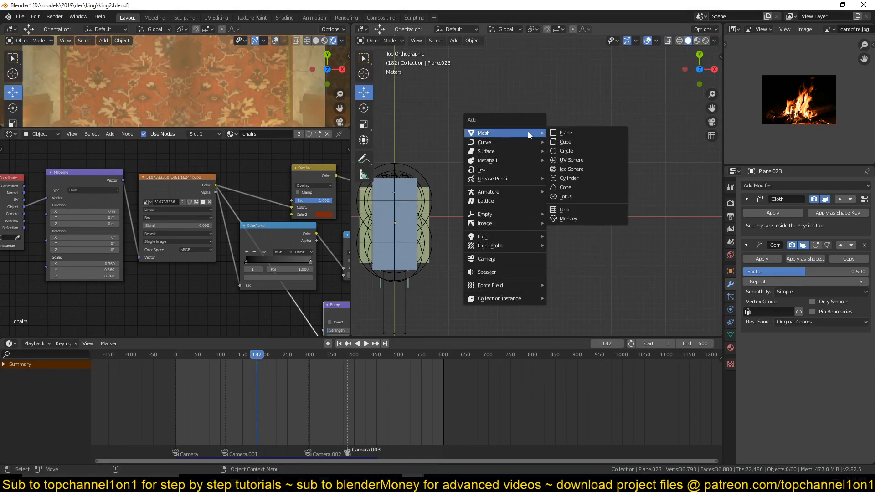
pyautogui.click(571, 181)
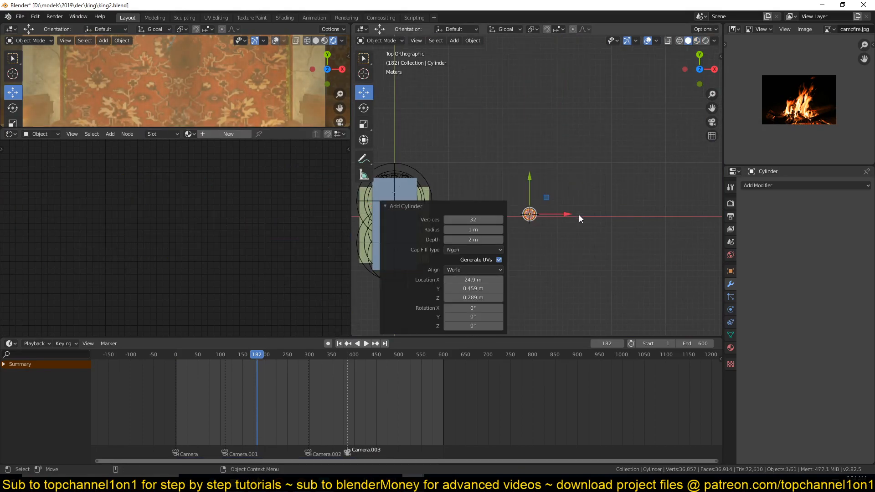
# - Frame the new cylinder and stretch its mesh along Z to roughly twice its height in Edit Mode
pyautogui.hotkey('shift', 'h')
pyautogui.press('KP_Decimal')
pyautogui.moveTo(548, 213); pyautogui.dragTo(521, 137, button='middle')
pyautogui.scroll(-3, 520, 138)
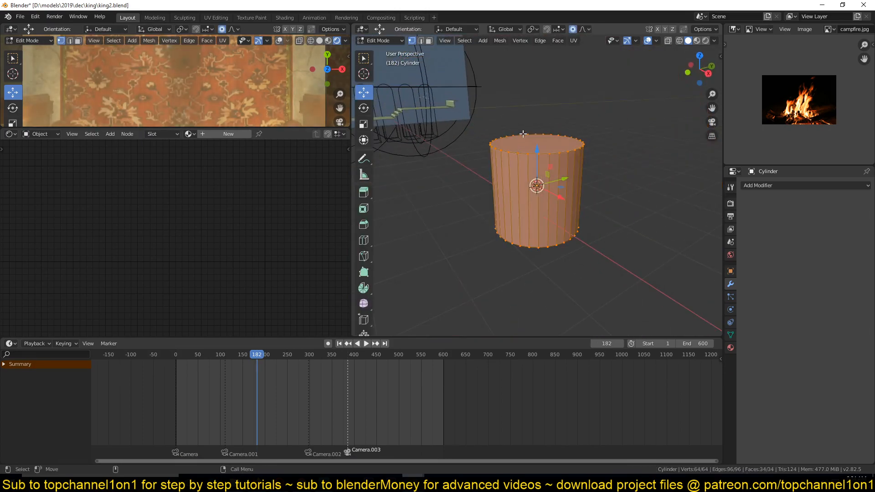
pyautogui.press('s')
pyautogui.press('z')
pyautogui.click(555, 97)
pyautogui.press('Tab')
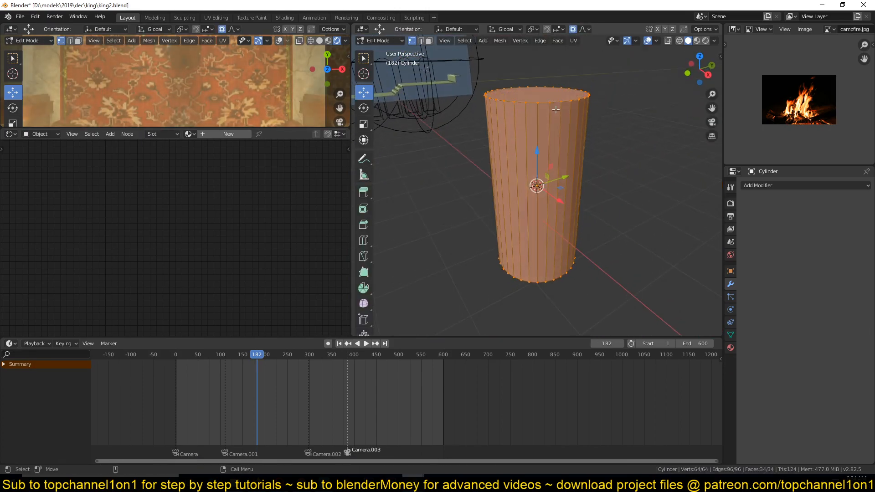
# - Bevel the cylinder's two end edge loops by about 0.38 m with 3 segments and return to Object Mode
pyautogui.click(555, 97)
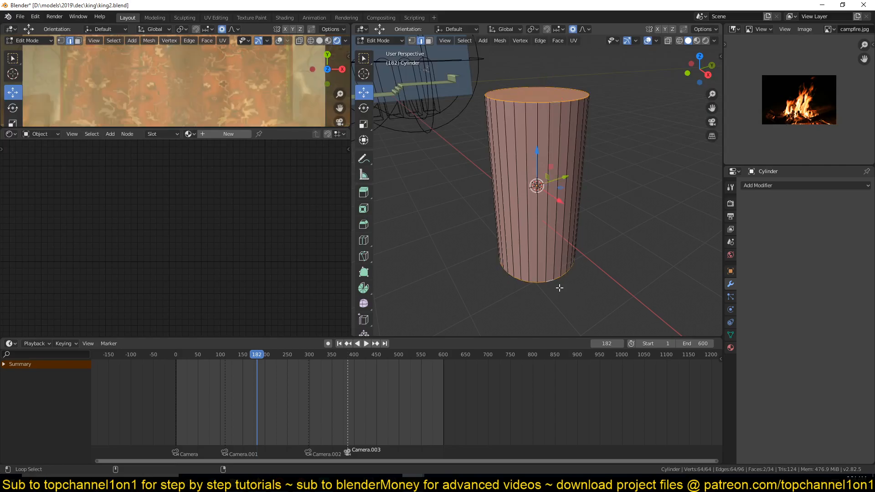
pyautogui.hotkey('ctrl', 'b')
pyautogui.scroll(2, 679, 275)
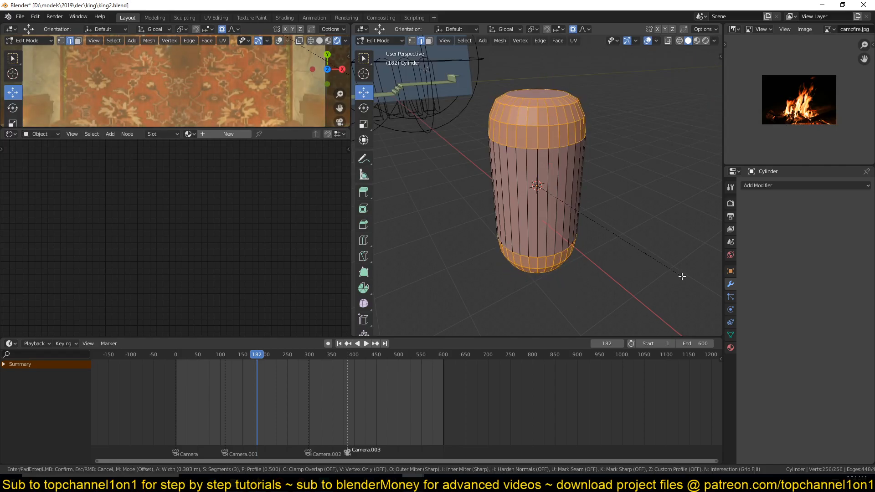
pyautogui.click(685, 277)
pyautogui.press('Tab')
pyautogui.moveTo(627, 219); pyautogui.dragTo(563, 202, button='middle')
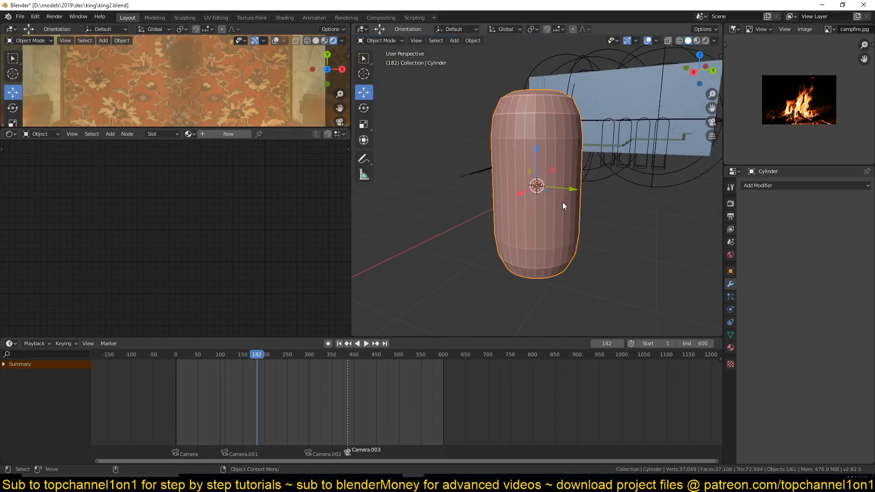
# - Enable auto keying and record a location keyframe for the rounded cylinder at frame 0 without moving it
pyautogui.press('KP_7')
pyautogui.scroll(-3, 562, 202)
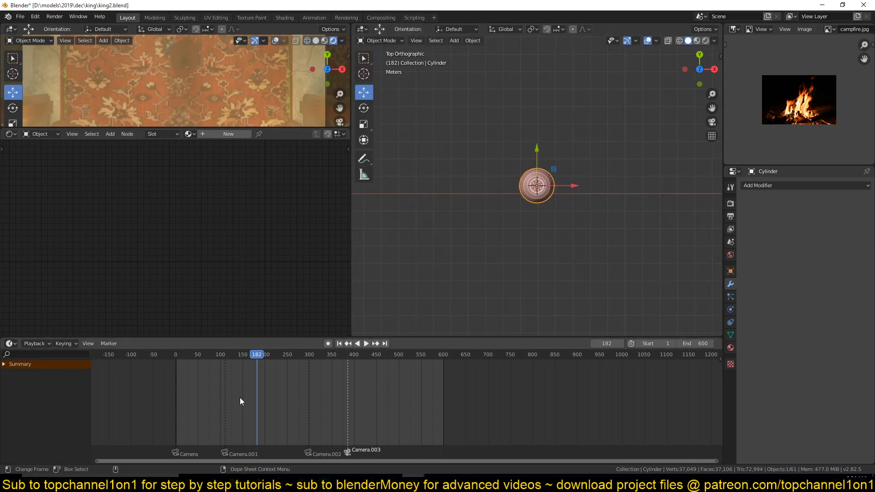
pyautogui.rightClick(163, 404)
pyautogui.click(328, 344)
pyautogui.press('g')
pyautogui.click(502, 214)
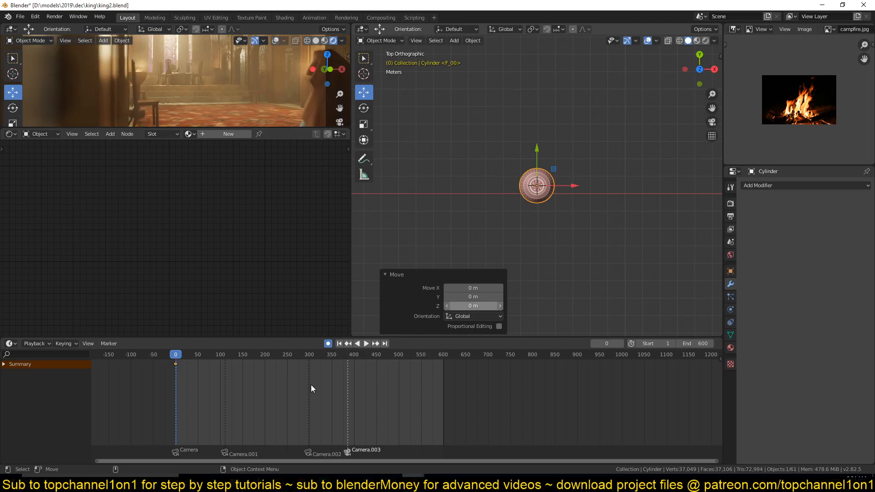
# - Keyframe the cylinder at frame 70 after moving it forward along Y, and play back the motion from frame 0
pyautogui.rightClick(207, 392)
pyautogui.press('g')
pyautogui.press('y')
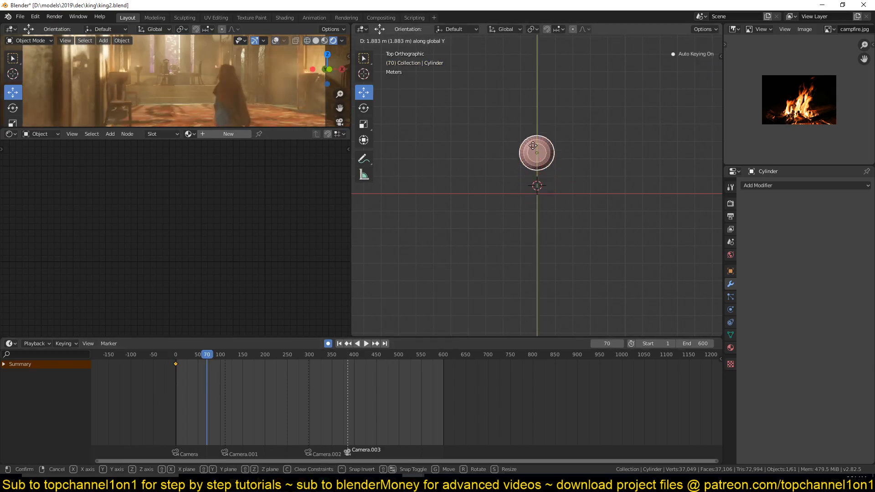
pyautogui.click(533, 81)
pyautogui.hotkey('shift', 'ctrl', 'space')
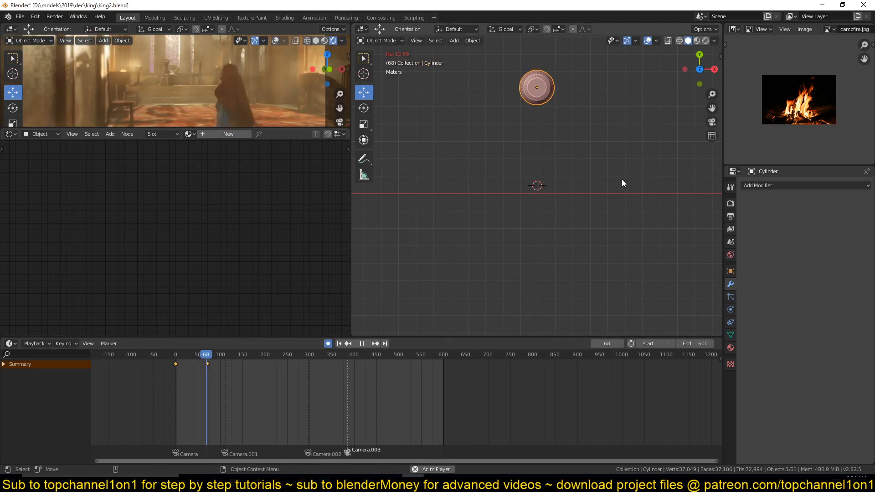
pyautogui.press('space')
pyautogui.keyDown('shift'); pyautogui.rightClick(176, 381); pyautogui.keyUp('shift')
pyautogui.press('space')
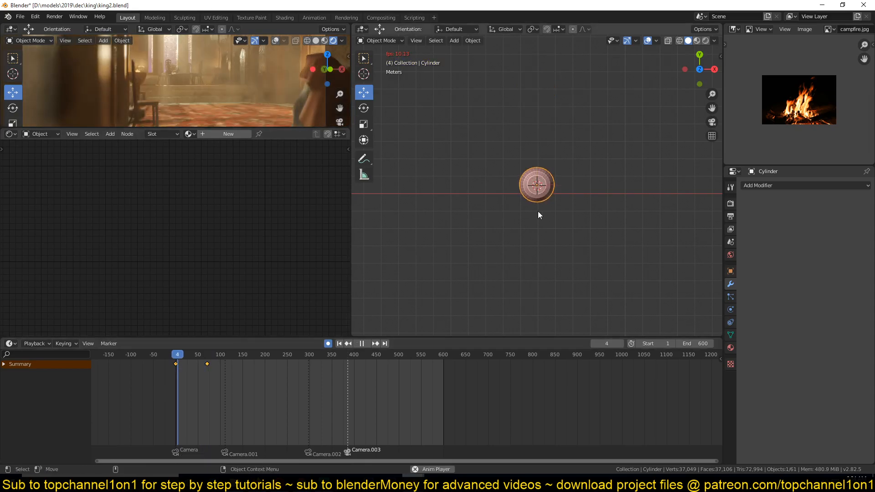
pyautogui.press('Escape')
# - Place the 3D cursor at the cylinder's top in front view and add a 2 m plane there
pyautogui.moveTo(483, 248); pyautogui.dragTo(360, 182, button='middle')
pyautogui.rightClick(535, 190)
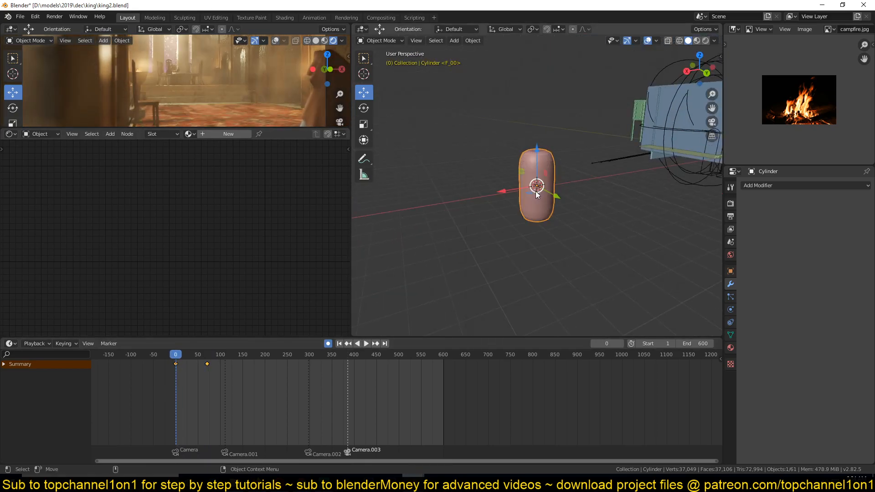
pyautogui.click(535, 190)
pyautogui.moveTo(547, 193); pyautogui.dragTo(605, 208, button='middle')
pyautogui.press('KP_1')
pyautogui.hotkey('alt', 'a')
pyautogui.keyDown('shift'); pyautogui.rightClick(528, 149); pyautogui.keyUp('shift')
pyautogui.hotkey('shift', 'a')
pyautogui.moveTo(537, 149)
pyautogui.click(565, 145)
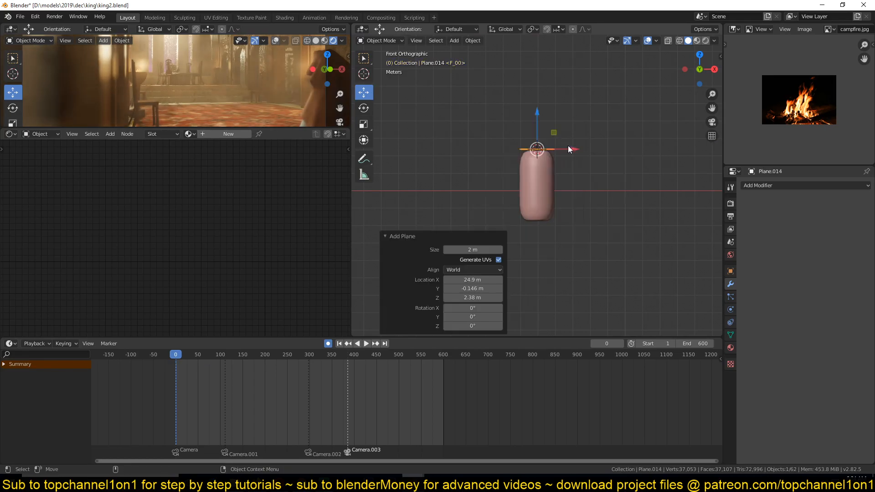
# - Scale the new plane by about 3.65 and move it behind the cylinder with its edge at the cylinder's top
pyautogui.press('s')
pyautogui.click(697, 180)
pyautogui.moveTo(697, 180); pyautogui.dragTo(564, 176, button='middle')
pyautogui.press('g')
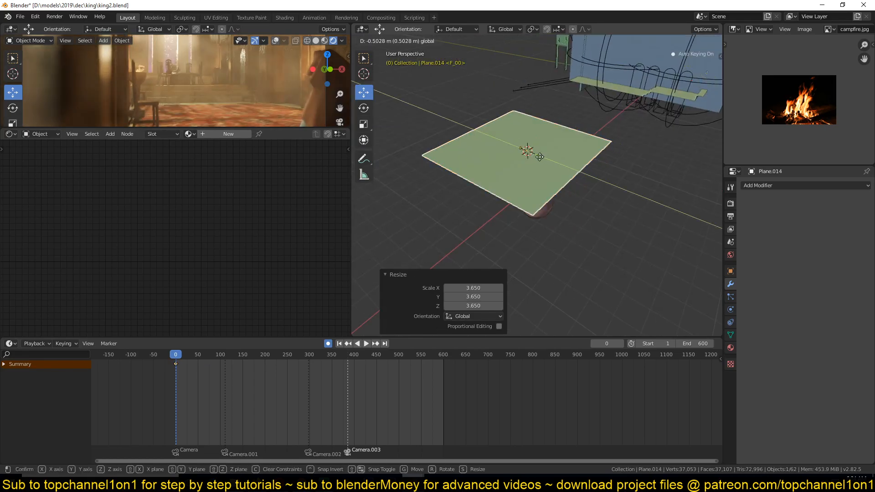
pyautogui.click(524, 145)
# - Divide the plane into a 12 by 7 grid of faces with evenly spaced loop cuts in both directions
pyautogui.press('Tab')
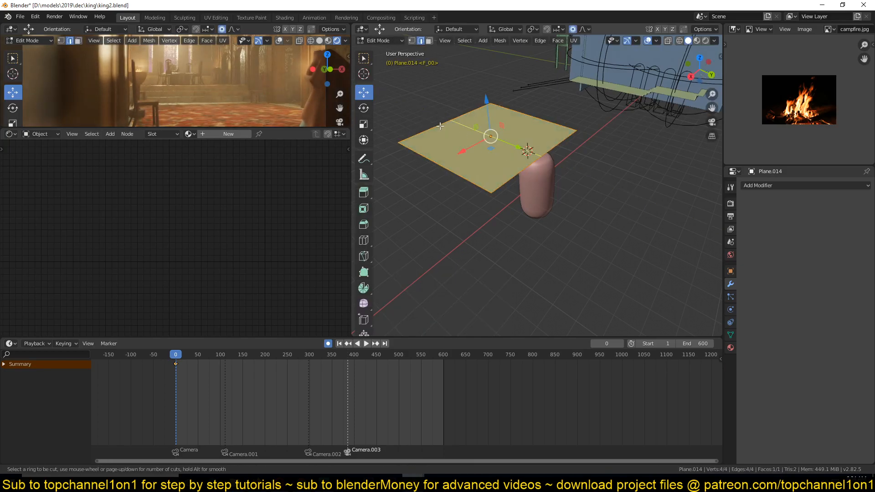
pyautogui.click(441, 127)
pyautogui.rightClick(442, 130)
pyautogui.click(469, 153)
pyautogui.rightClick(469, 153)
pyautogui.press('Tab')
# - Parent the plane to the cylinder with Object (Keep Transform)
pyautogui.scroll(3, 584, 182)
pyautogui.moveTo(553, 184); pyautogui.dragTo(477, 136, button='middle')
pyautogui.moveTo(527, 123); pyautogui.dragTo(539, 125)
pyautogui.press('Tab')
pyautogui.press('Tab')
pyautogui.press('Tab')
pyautogui.press('Tab')
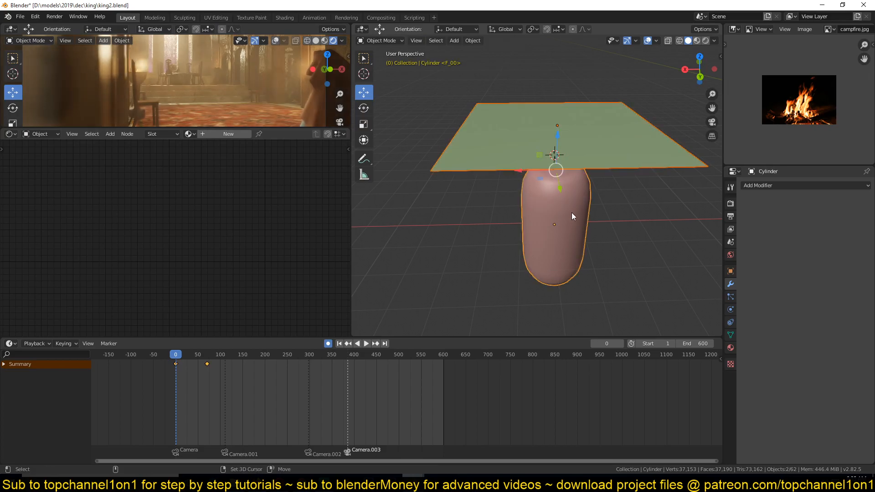
pyautogui.hotkey('ctrl', 'p')
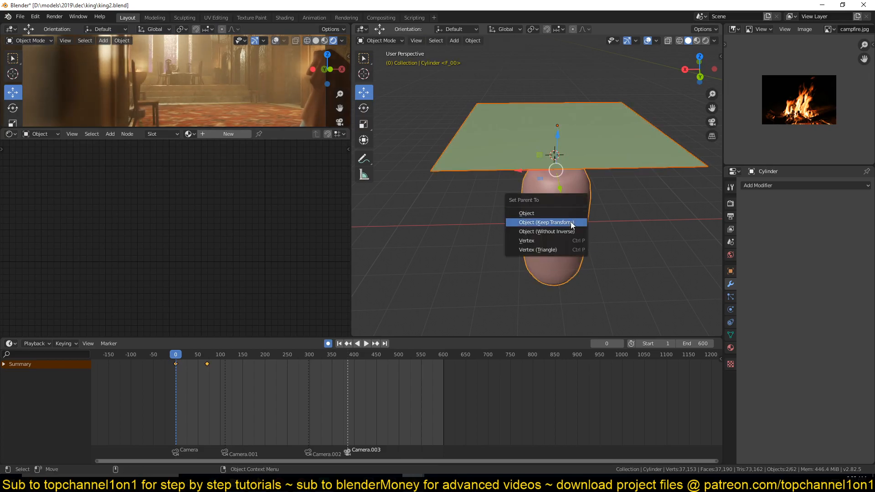
pyautogui.click(570, 221)
# - Enable Cloth physics on the plane and briefly test the playback from frame 0
pyautogui.click(623, 125)
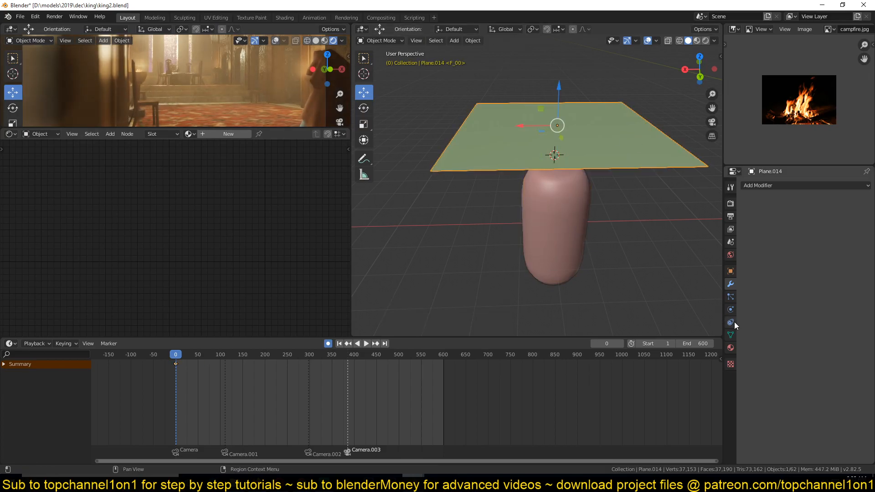
pyautogui.click(731, 310)
pyautogui.click(794, 218)
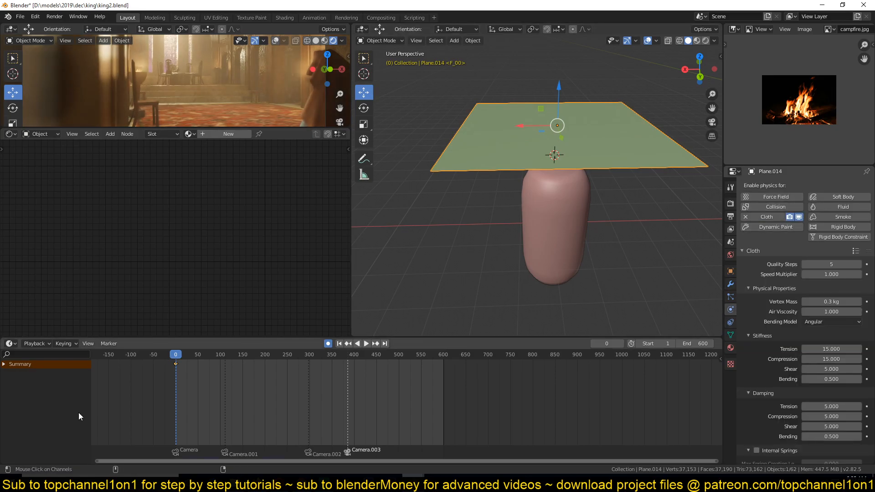
pyautogui.press('space')
pyautogui.press('Escape')
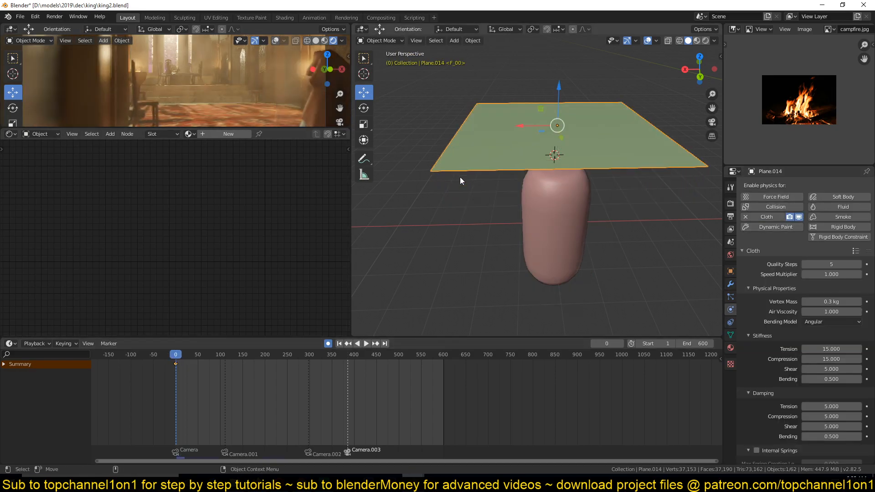
# - Enable Collision physics on the cylinder and briefly test the playback
pyautogui.click(566, 234)
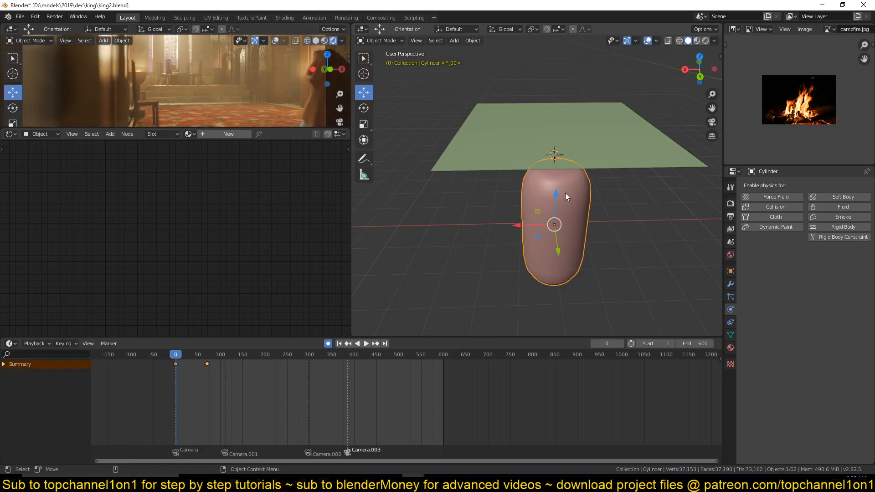
pyautogui.click(769, 206)
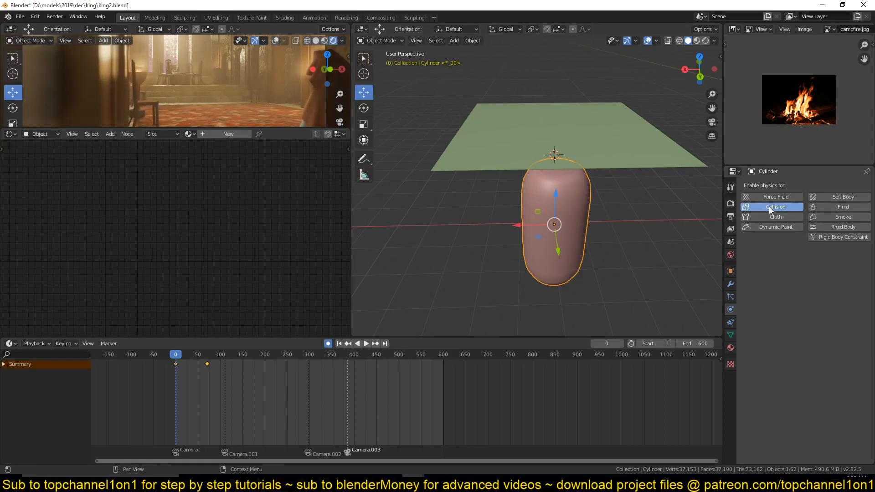
pyautogui.click(756, 250)
pyautogui.press('space')
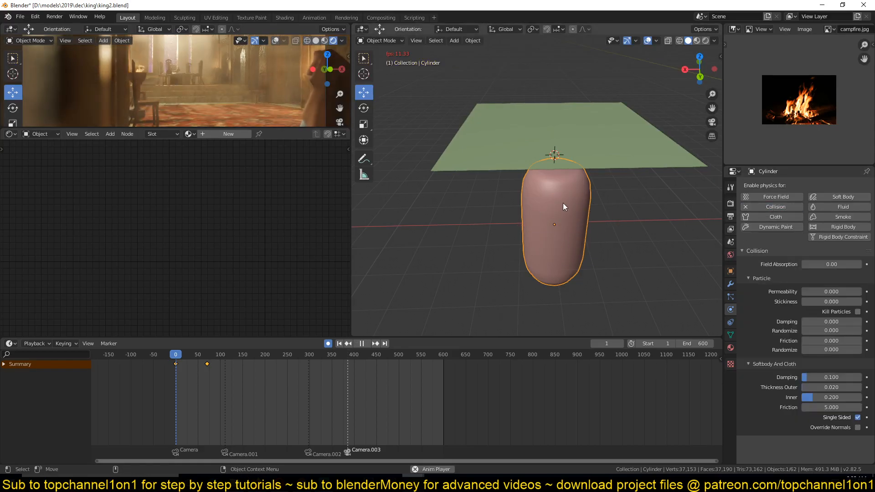
pyautogui.press('Escape')
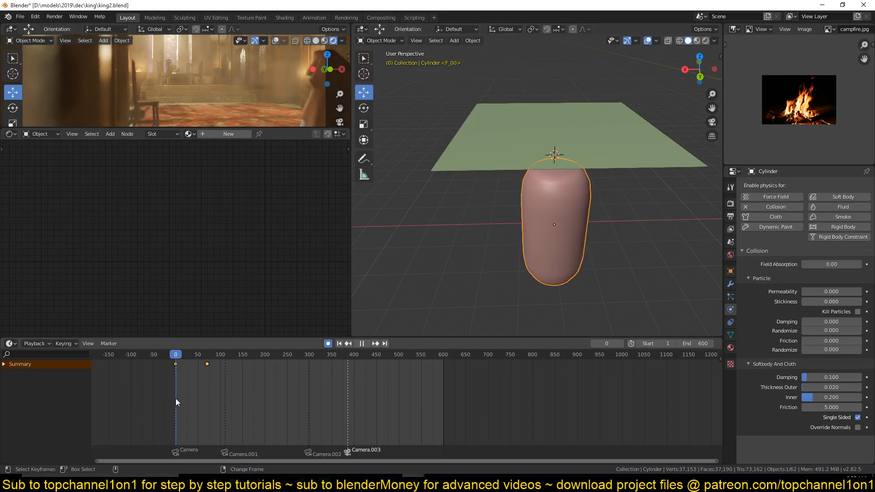
# - Play the simulation in a side perspective view to examine how the cloth follows the cylinder, and return to frame 0
pyautogui.moveTo(511, 147); pyautogui.dragTo(622, 117, button='middle')
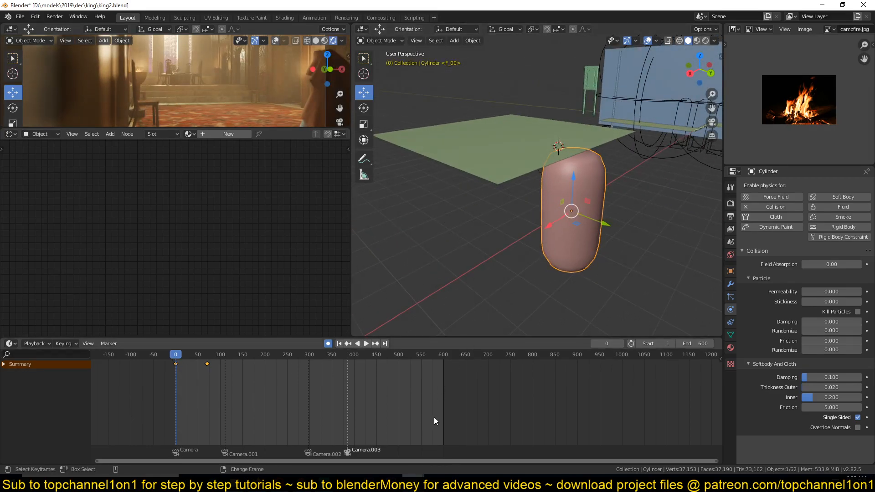
pyautogui.click(459, 354)
pyautogui.hotkey('shift', 'space')
pyautogui.press('space')
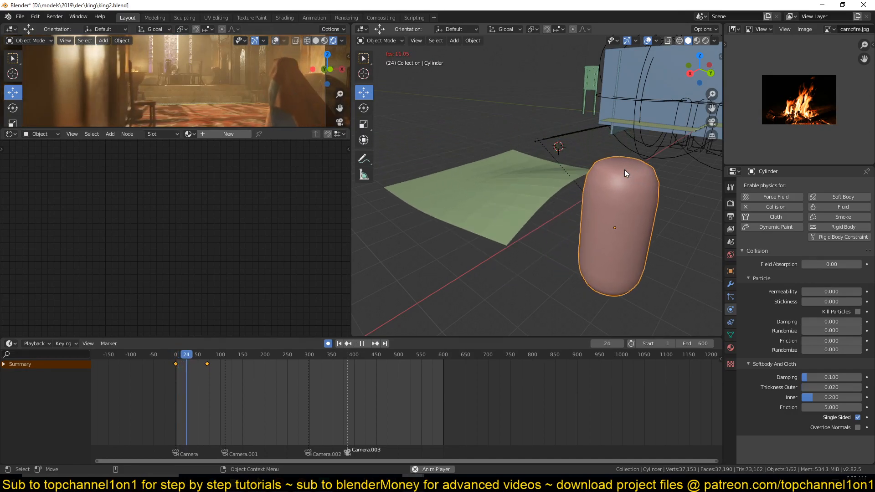
pyautogui.press('Escape')
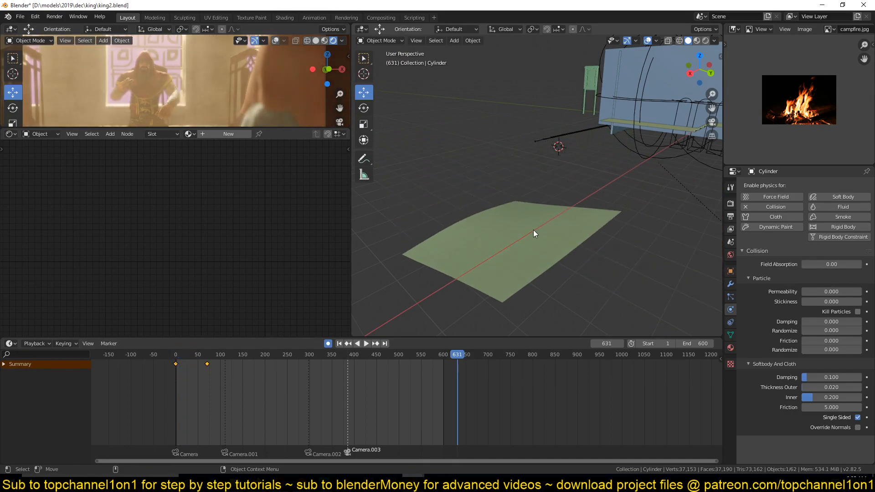
pyautogui.click(161, 355)
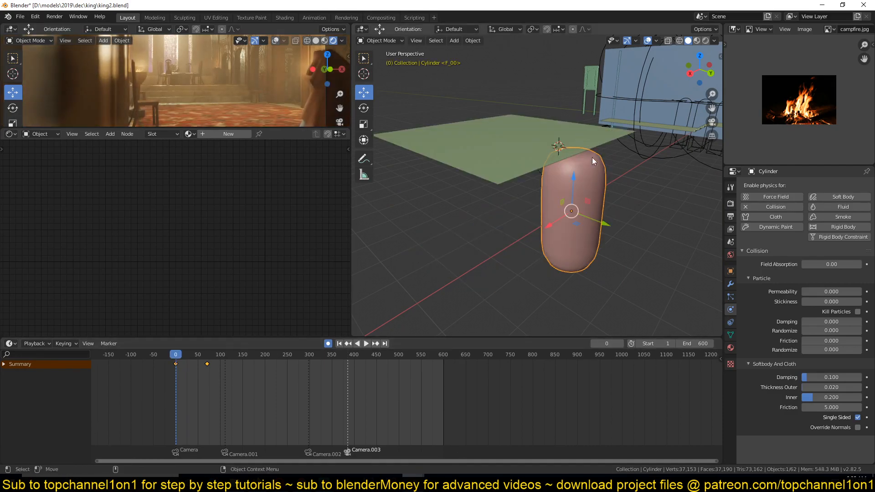
# - Hook the two edge vertices of the plane above the cylinder's shoulders to a new empty and return to Object Mode
pyautogui.click(510, 142)
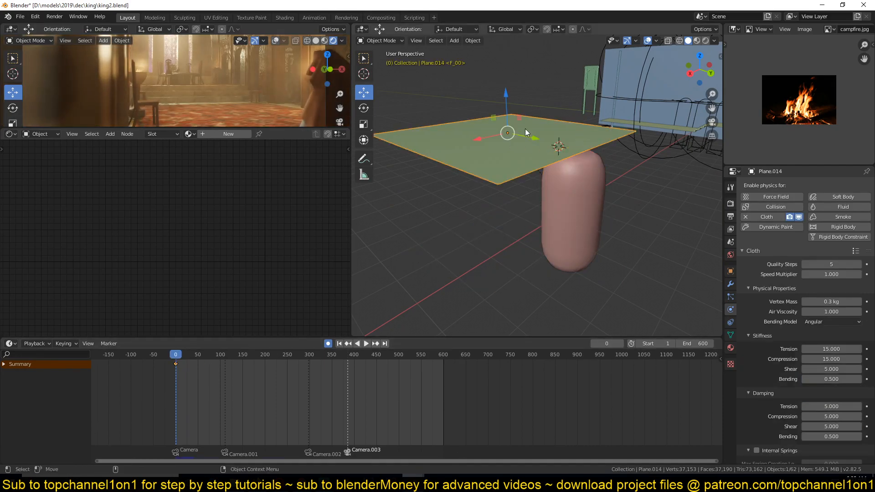
pyautogui.click(602, 176)
pyautogui.press('Tab')
pyautogui.press('Tab')
pyautogui.click(564, 152)
pyautogui.press('Tab')
pyautogui.moveTo(567, 167); pyautogui.dragTo(528, 174, button='middle')
pyautogui.press('1')
pyautogui.click(531, 166)
pyautogui.keyDown('shift'); pyautogui.click(599, 165); pyautogui.keyUp('shift')
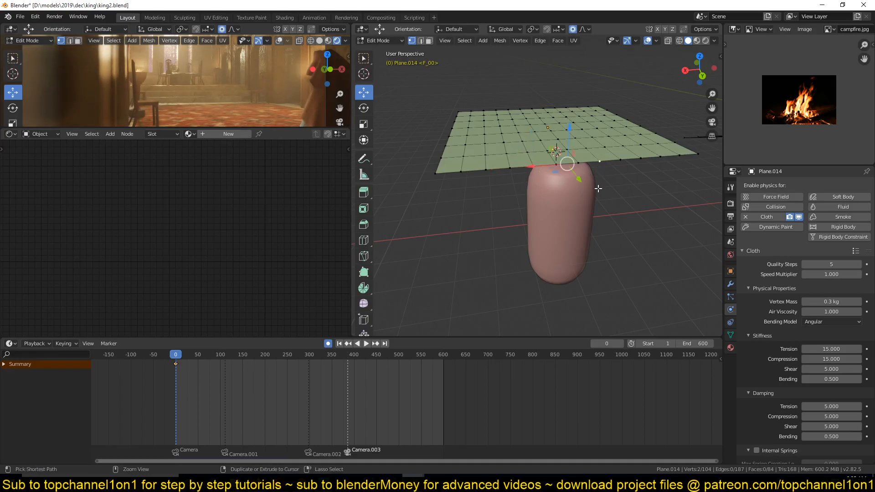
pyautogui.click(562, 186)
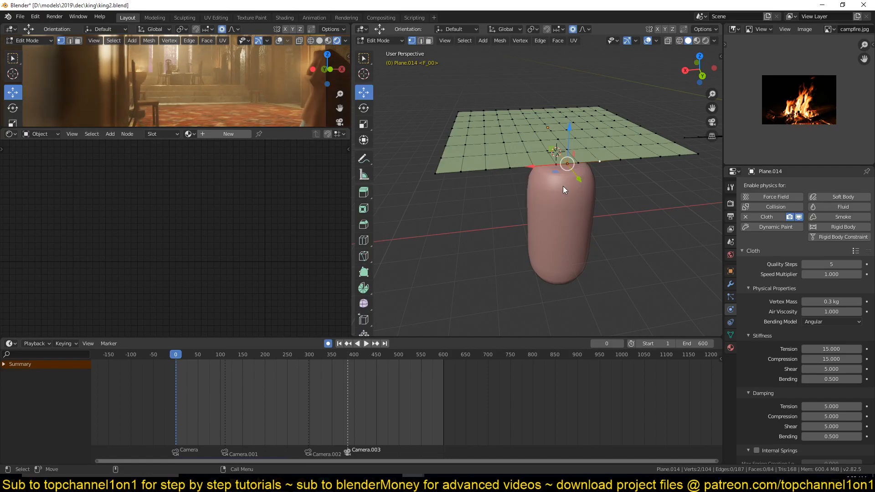
pyautogui.press('Tab')
# - Test the hook with a cancelled move of its empty, and parent the empty to the cylinder with Object (Keep Transform)
pyautogui.moveTo(616, 166); pyautogui.dragTo(602, 143, button='middle')
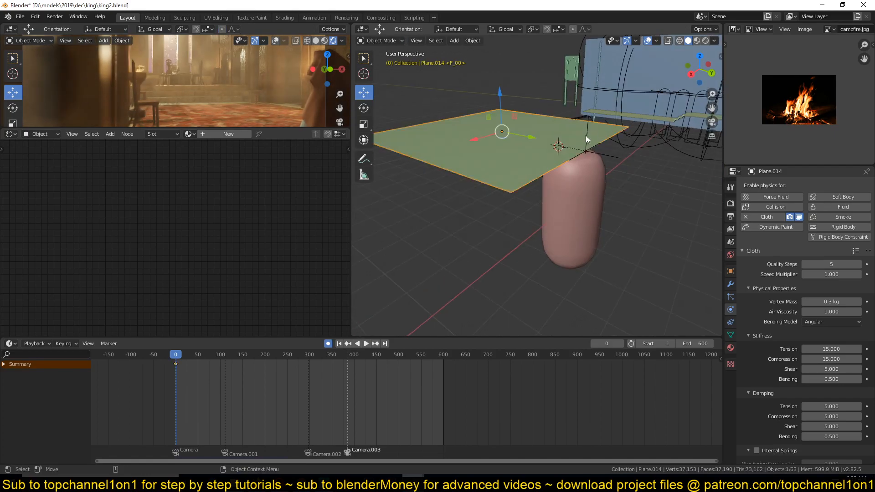
pyautogui.click(586, 137)
pyautogui.press('g')
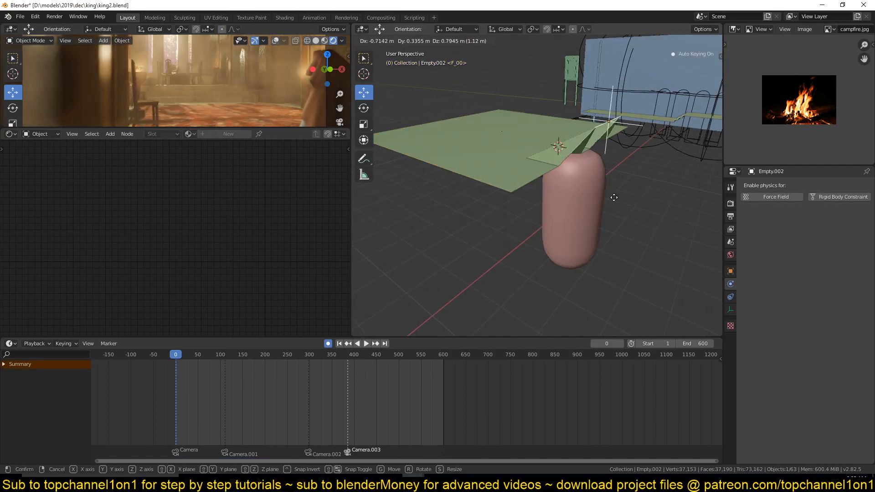
pyautogui.press('Escape')
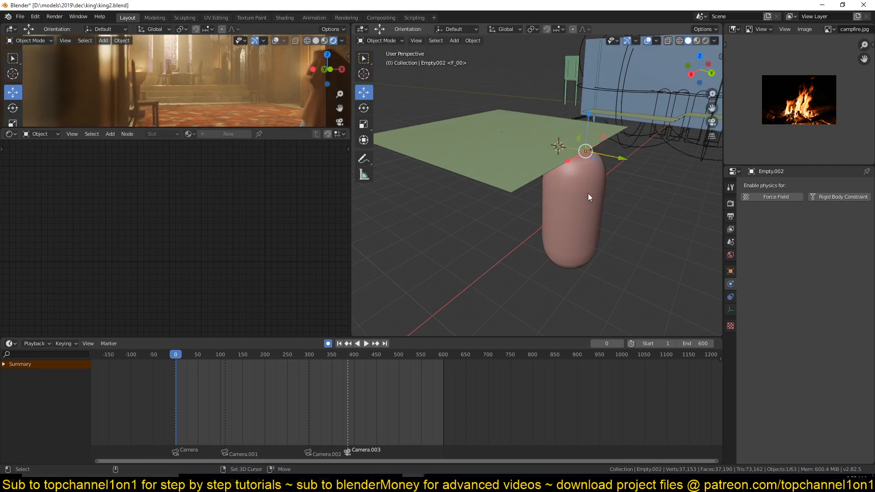
pyautogui.keyDown('shift'); pyautogui.click(588, 193); pyautogui.keyUp('shift')
pyautogui.hotkey('ctrl', 'p')
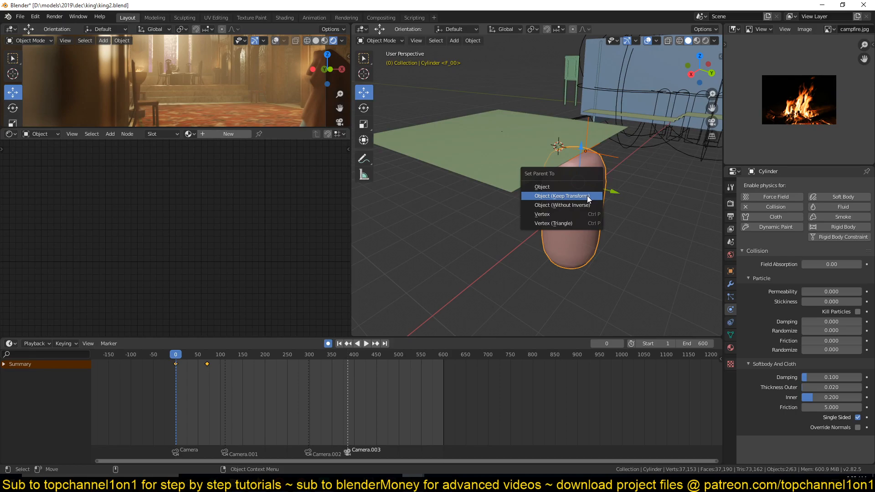
pyautogui.click(587, 195)
# - Deselect everything and play the animation from frame 0 to examine the hooked cloth's behaviour
pyautogui.hotkey('alt', 'a')
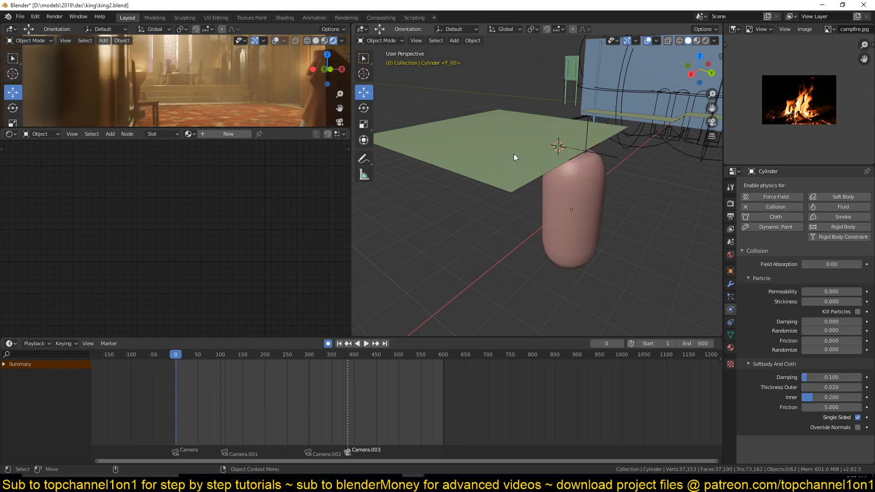
pyautogui.press('space')
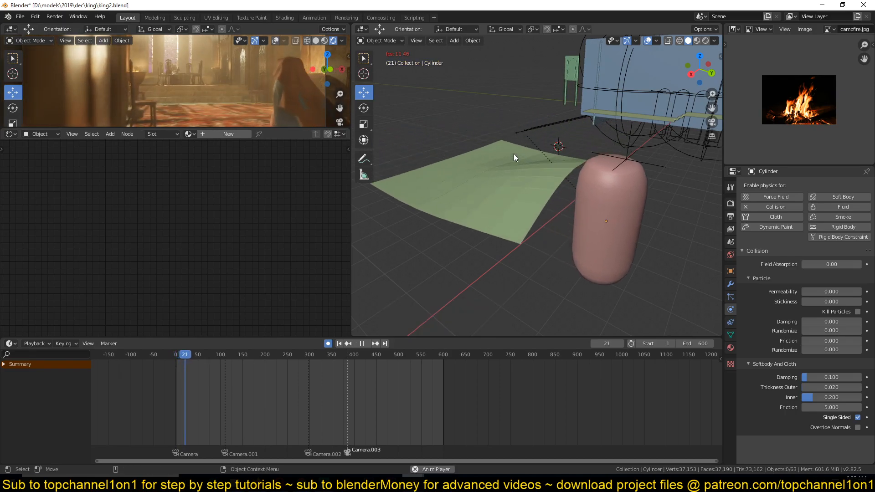
pyautogui.press('Escape')
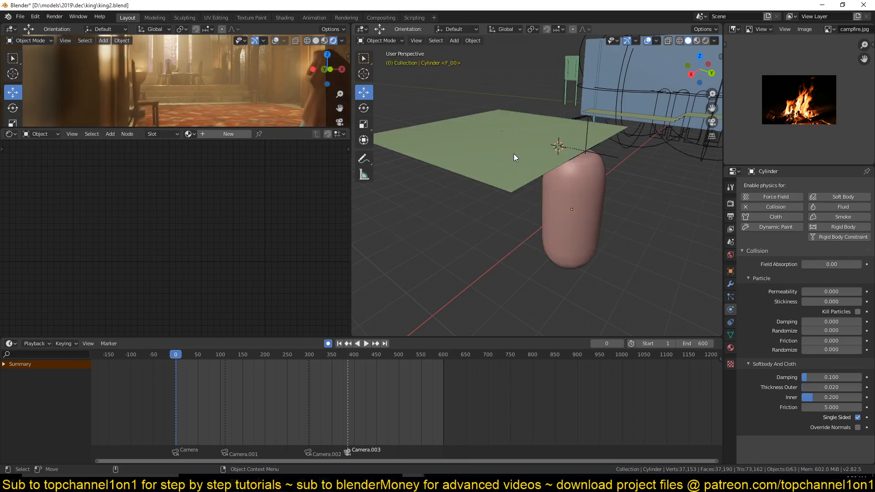
# - Create a vertex group on the plane, assign the two hooked edge vertices at weight 1.000, and return to Object Mode
pyautogui.click(512, 154)
pyautogui.press('Tab')
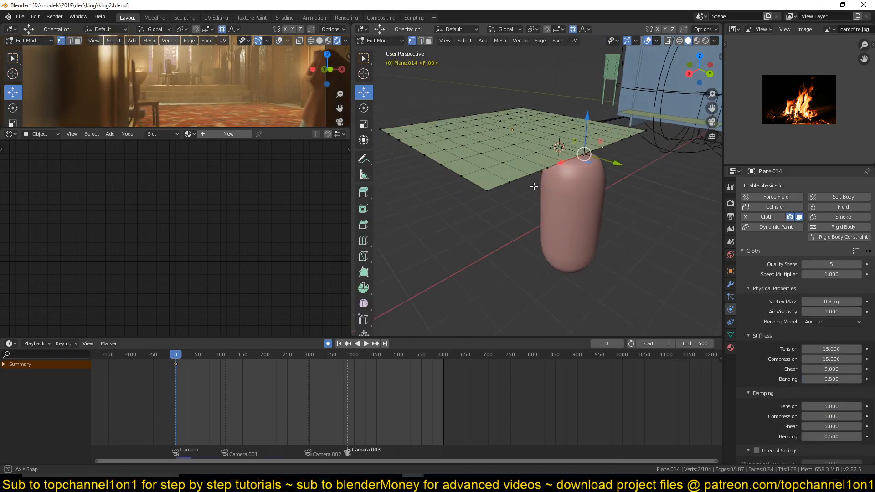
pyautogui.moveTo(535, 186); pyautogui.dragTo(523, 154, button='middle')
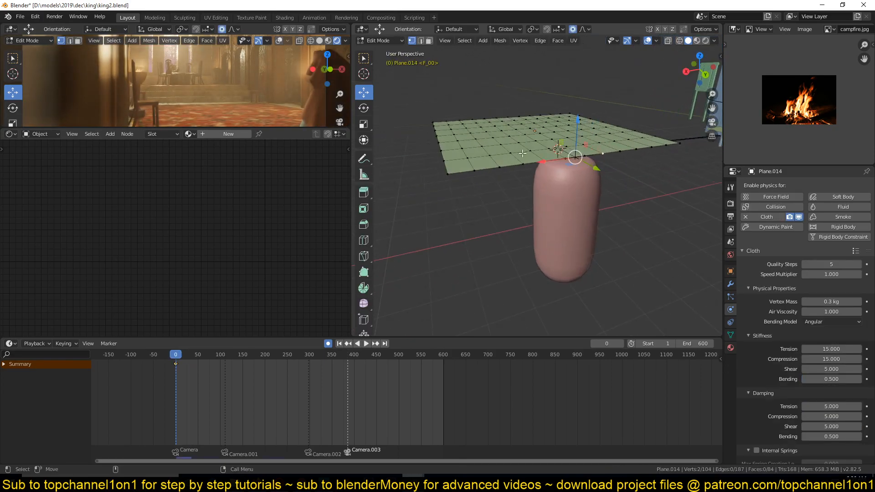
pyautogui.click(730, 335)
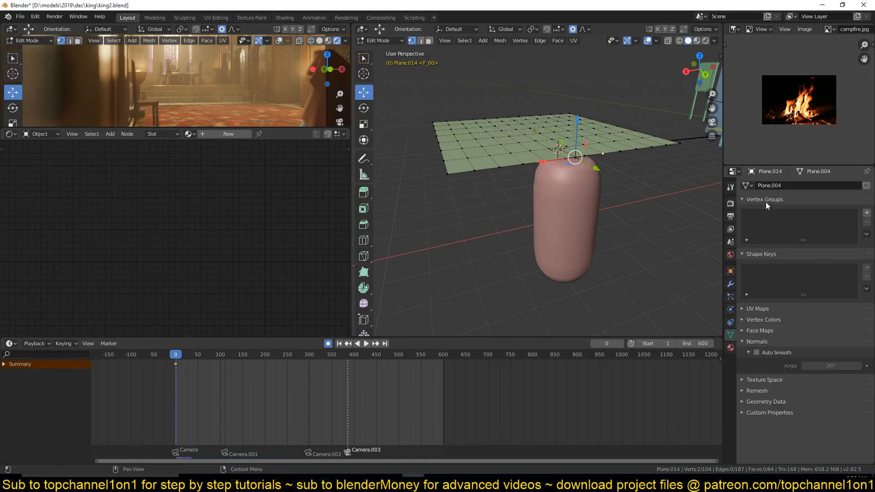
pyautogui.click(866, 213)
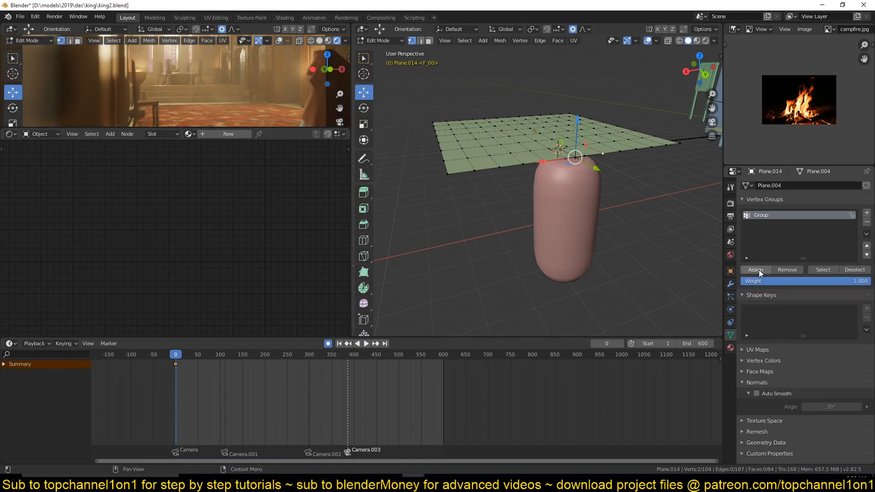
pyautogui.press('Tab')
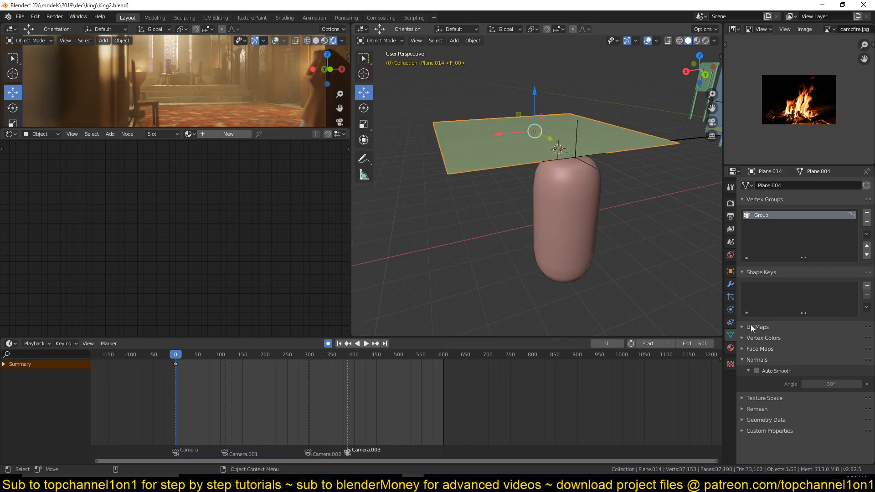
# - Set the Pin Group in the plane's cloth Shape settings to the vertex group Group
pyautogui.click(731, 307)
pyautogui.scroll(-6, 762, 273)
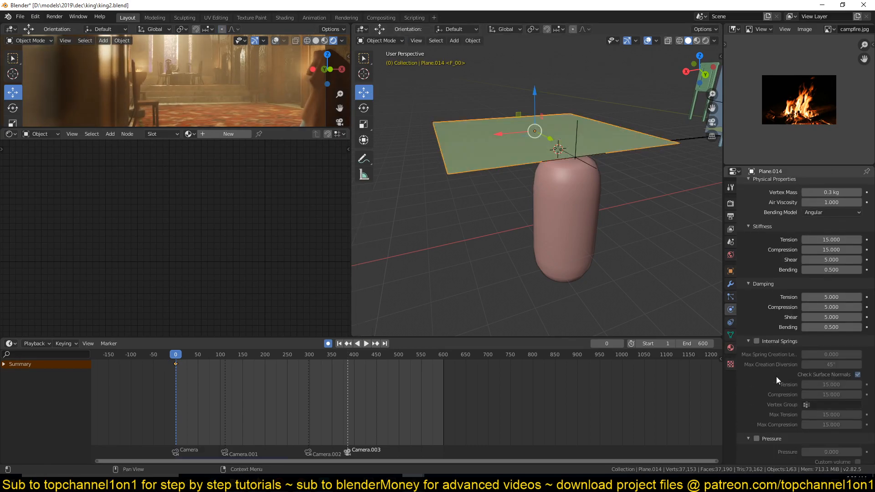
pyautogui.scroll(-12, 756, 400)
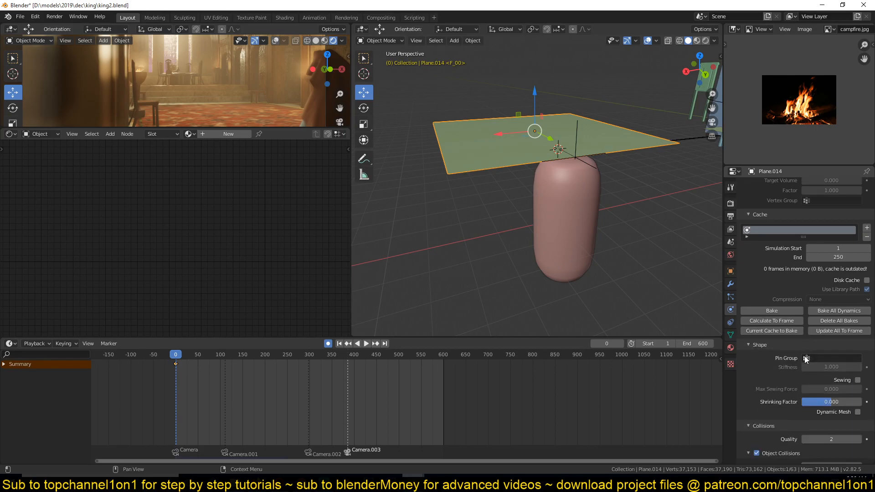
pyautogui.click(814, 360)
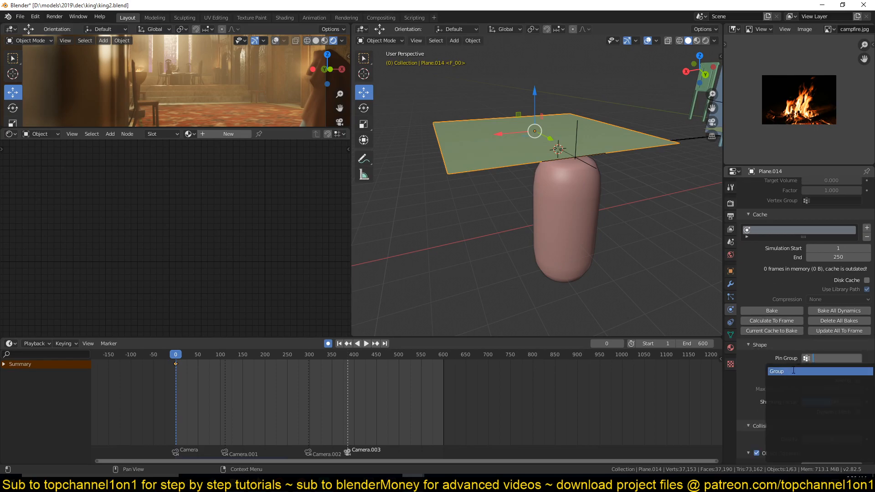
pyautogui.click(793, 371)
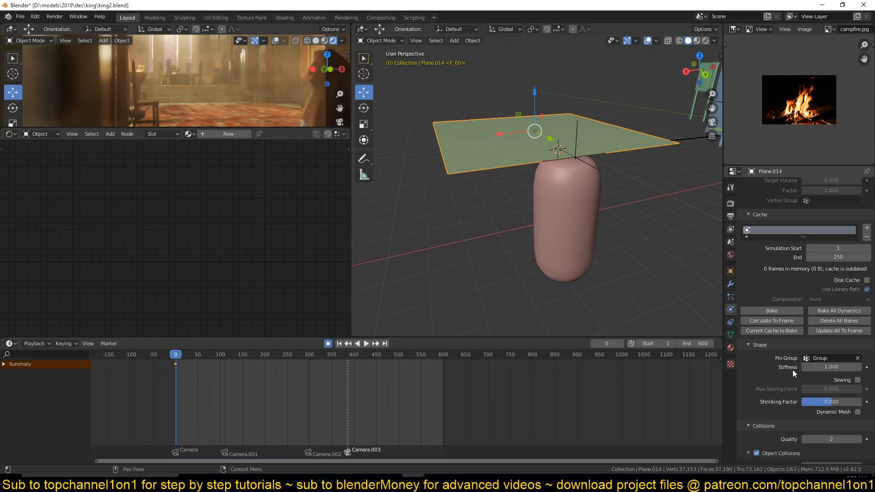
# - Select the cylinder and replay the animation from frame 0 to examine how the pinned cloth follows it
pyautogui.click(552, 259)
pyautogui.press('space')
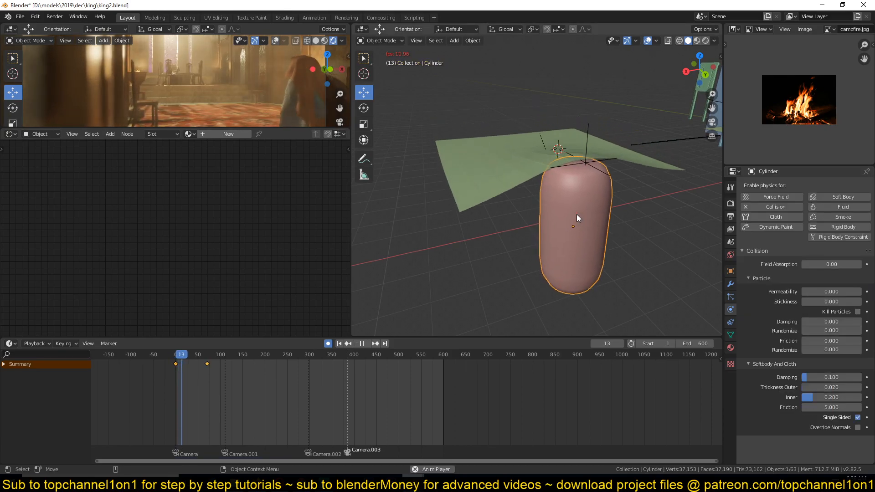
pyautogui.moveTo(529, 228); pyautogui.dragTo(557, 228, button='middle')
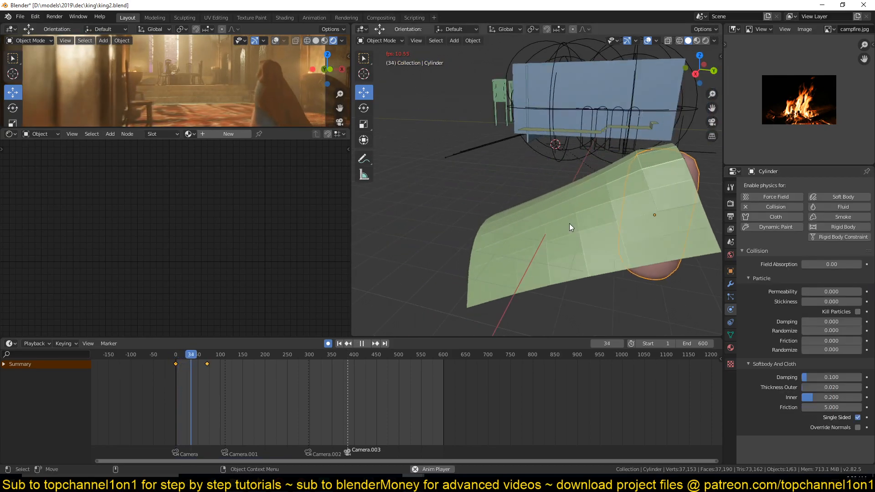
pyautogui.press('Escape')
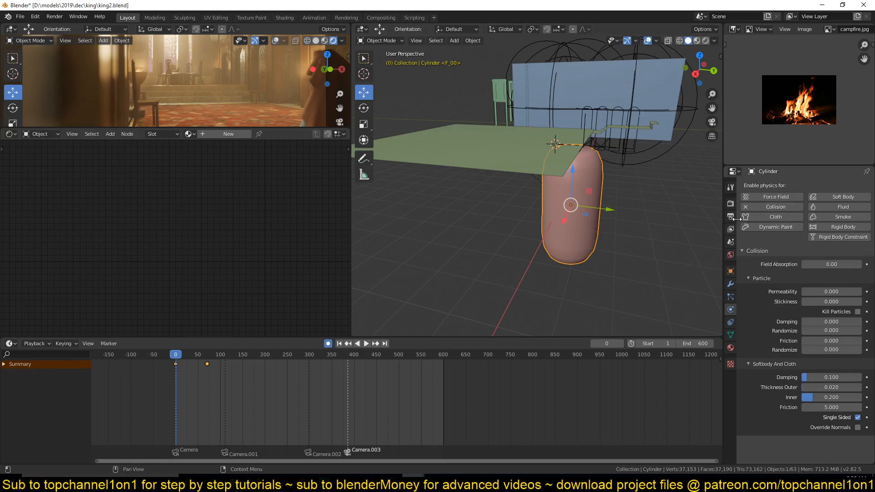
pyautogui.press('space')
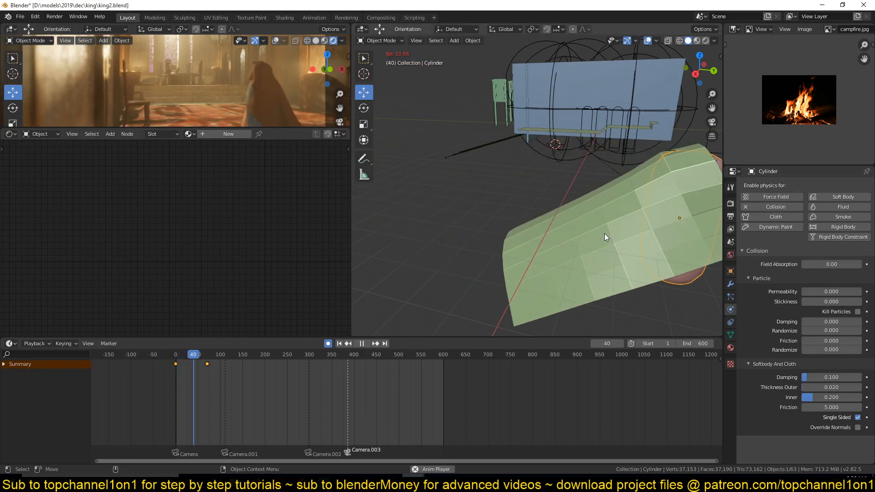
pyautogui.press('space')
pyautogui.click(176, 355)
pyautogui.press('space')
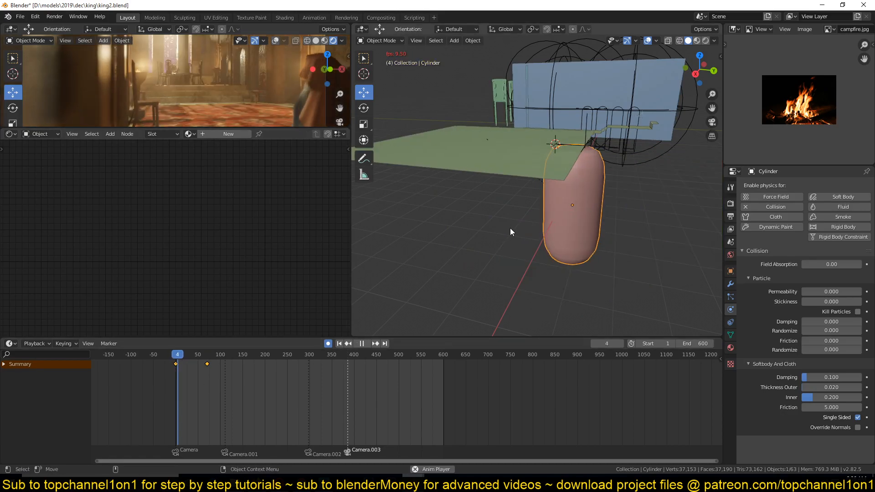
pyautogui.press('Escape')
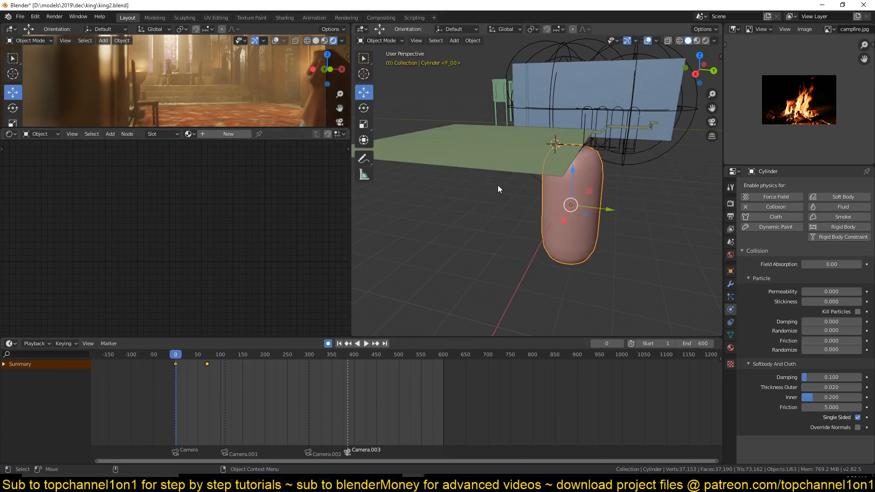
# - Duplicate the cloth plane and place the copy about 0.33 m below the original along Z
pyautogui.click(504, 162)
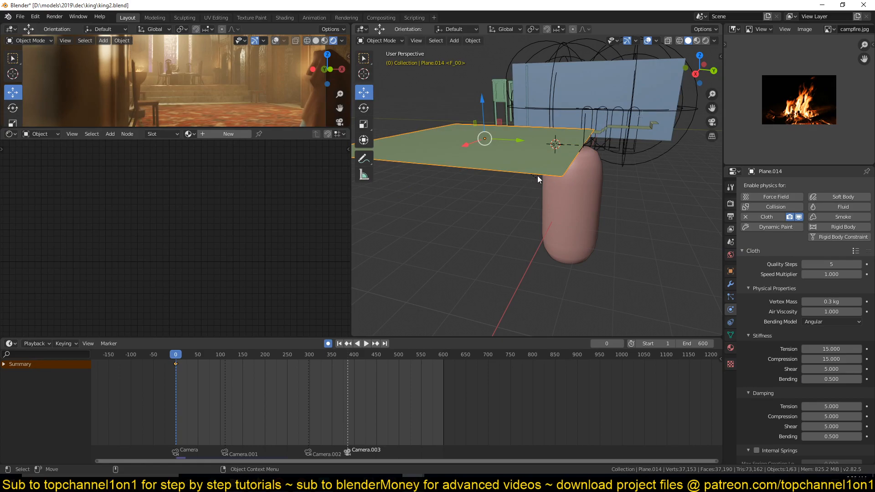
pyautogui.hotkey('shift', 'd')
pyautogui.press('z')
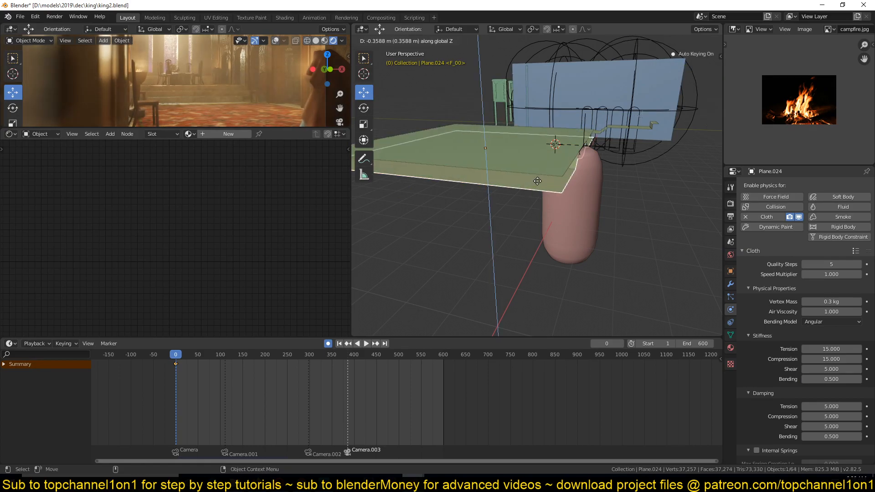
pyautogui.click(538, 180)
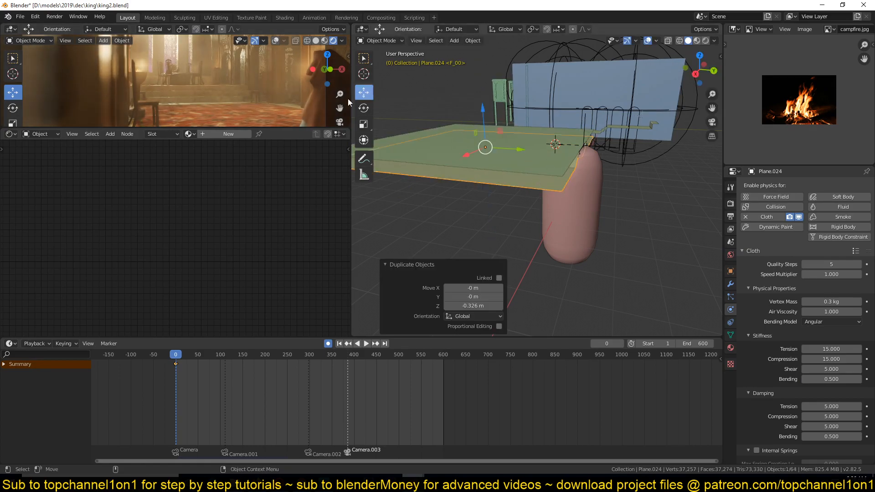
# - Replay the animation to examine both stacked cloth planes, then delete the original upper plane
pyautogui.press('space')
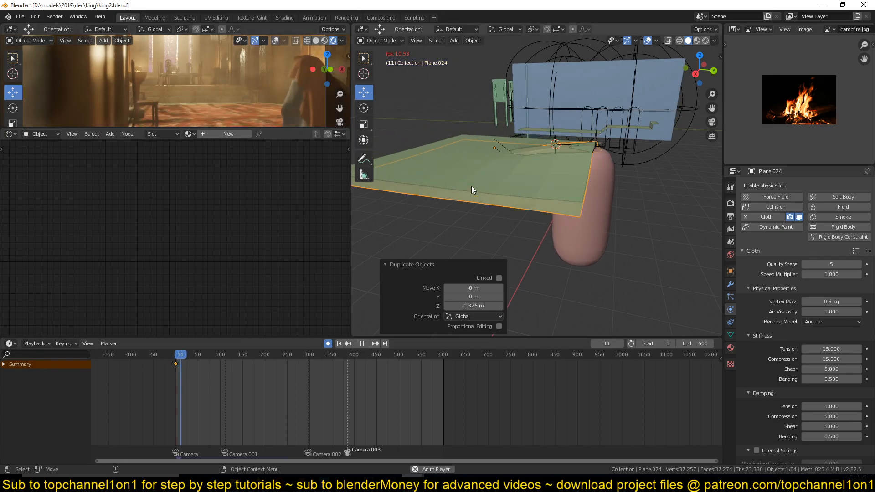
pyautogui.press('Escape')
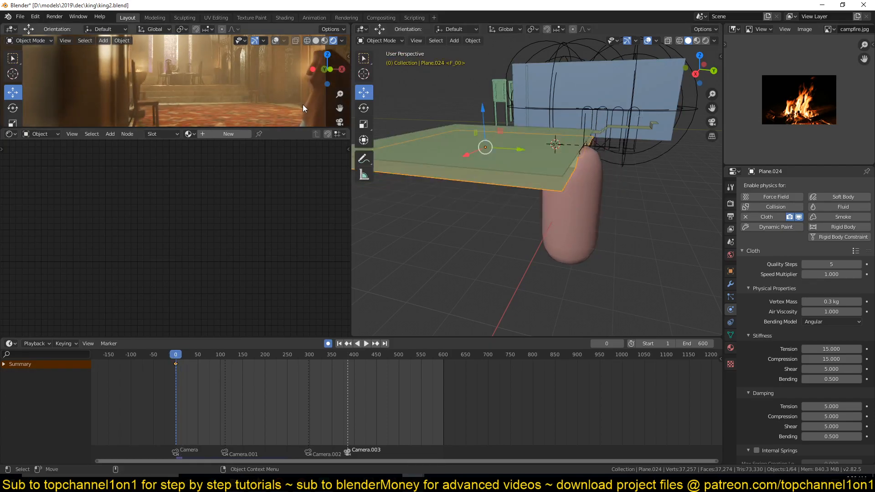
pyautogui.press('space')
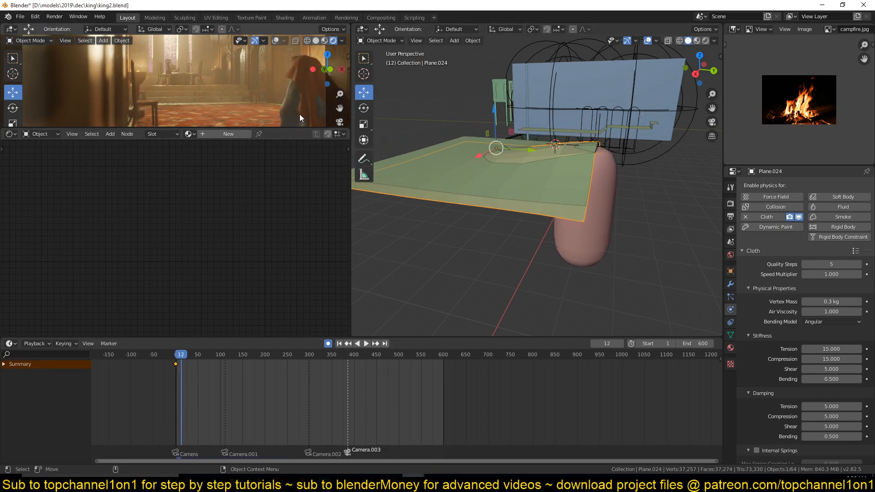
pyautogui.moveTo(510, 181); pyautogui.dragTo(675, 172, button='middle')
pyautogui.press('space')
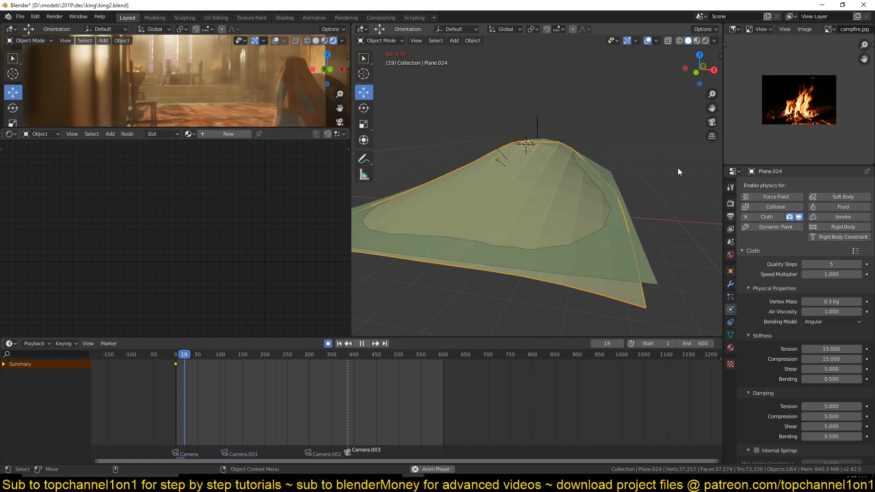
pyautogui.press('Escape')
pyautogui.press('Delete')
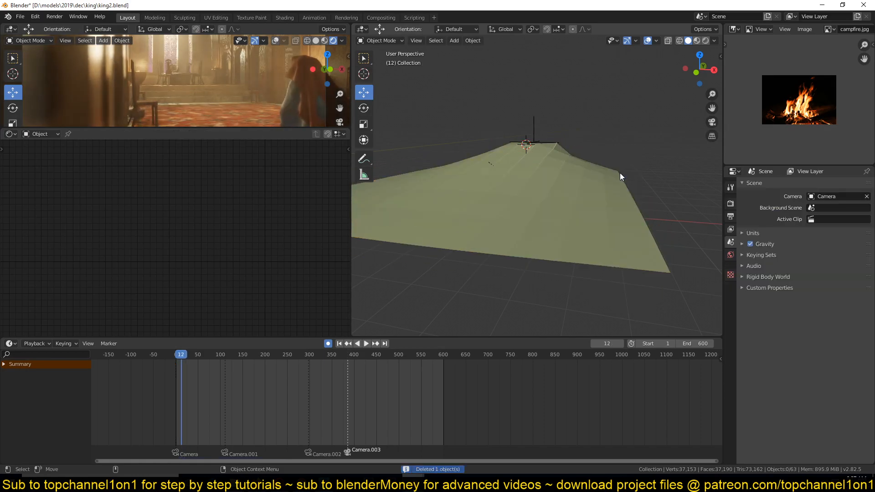
# - Mute the cylinder's Object Transforms animation channel and run the cloth simulation, stopping at frame 66
pyautogui.moveTo(471, 189); pyautogui.dragTo(584, 230, button='middle')
pyautogui.click(584, 231)
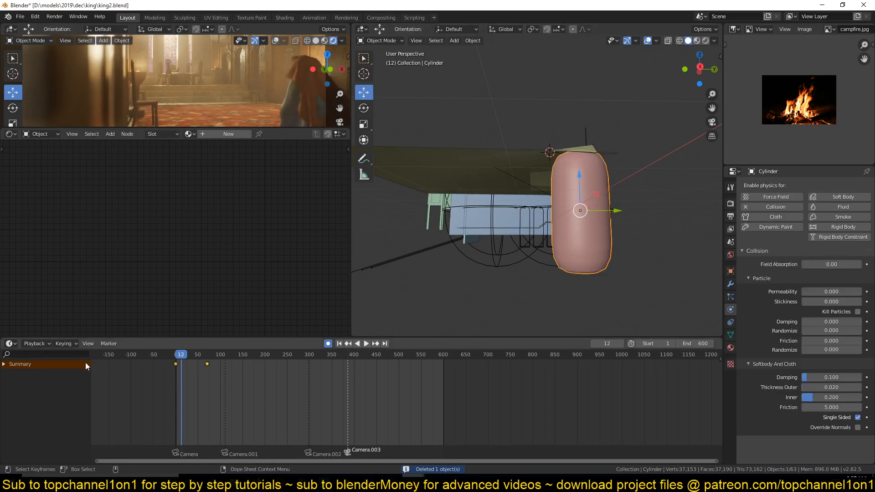
pyautogui.click(4, 364)
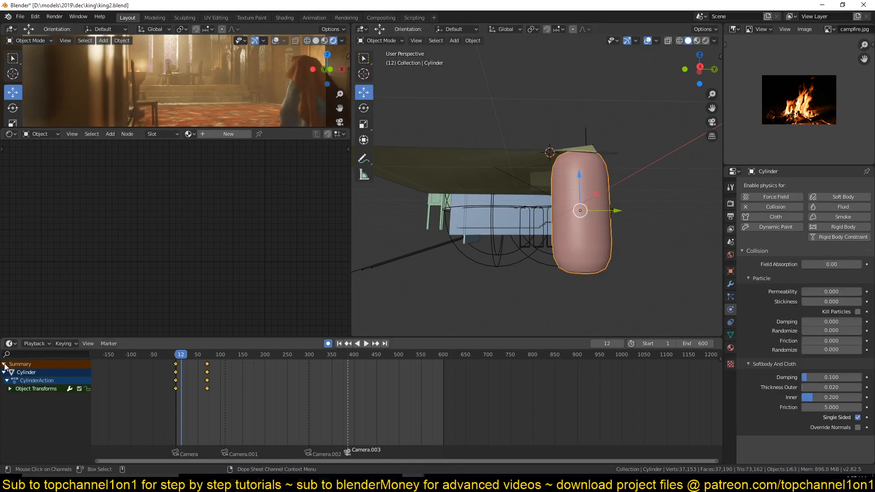
pyautogui.click(80, 389)
pyautogui.press('space')
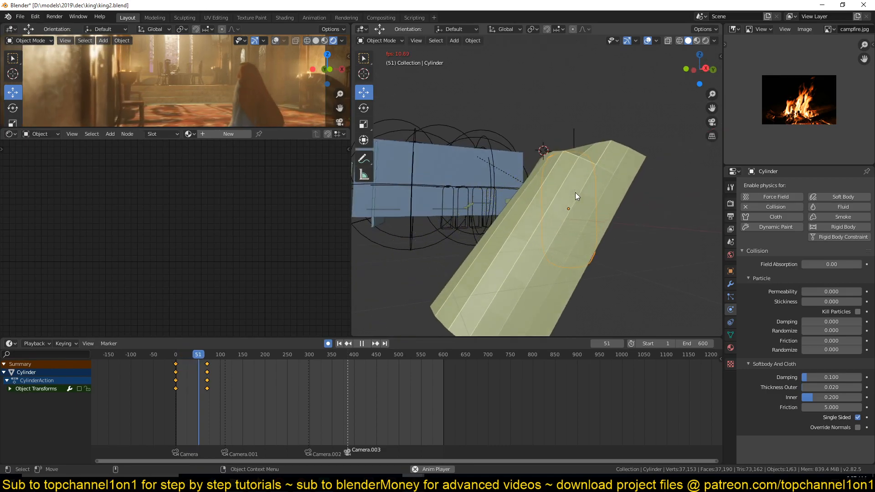
pyautogui.press('space')
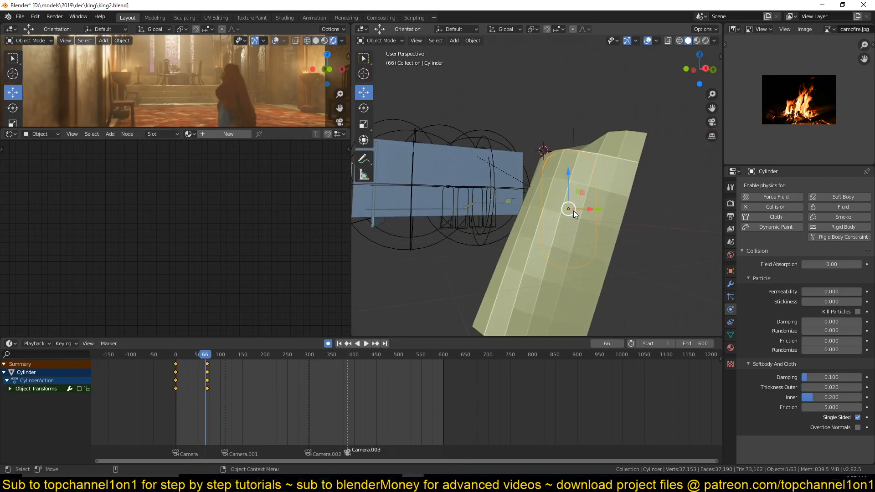
# - Apply the Cloth modifier on the draped plane at frame 66 and return to frame 0
pyautogui.moveTo(573, 210); pyautogui.dragTo(504, 244, button='middle')
pyautogui.click(595, 154)
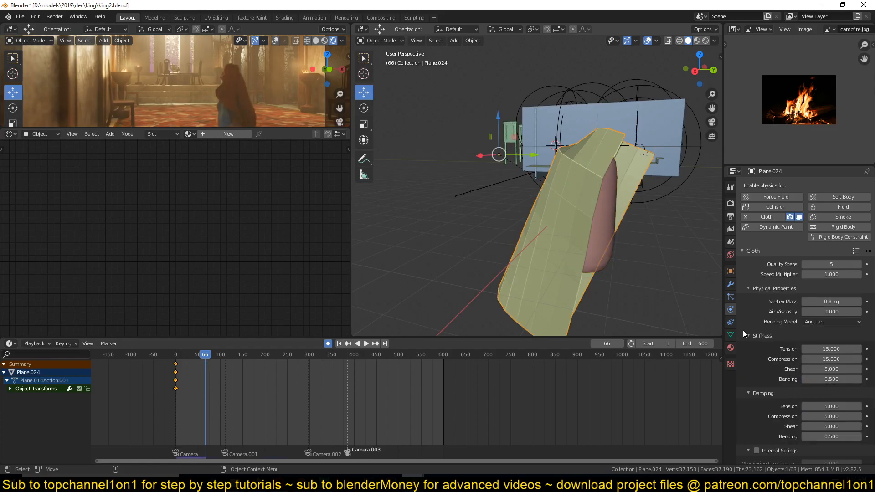
pyautogui.click(731, 283)
pyautogui.click(784, 214)
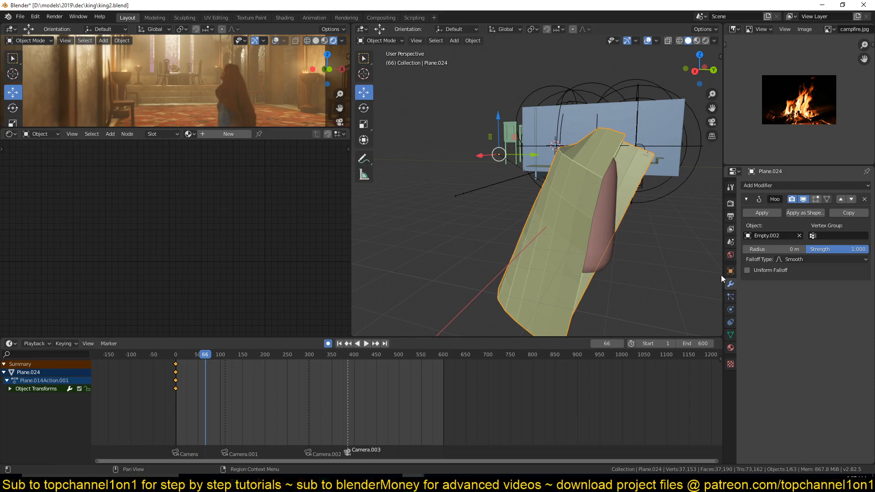
pyautogui.press('Down')
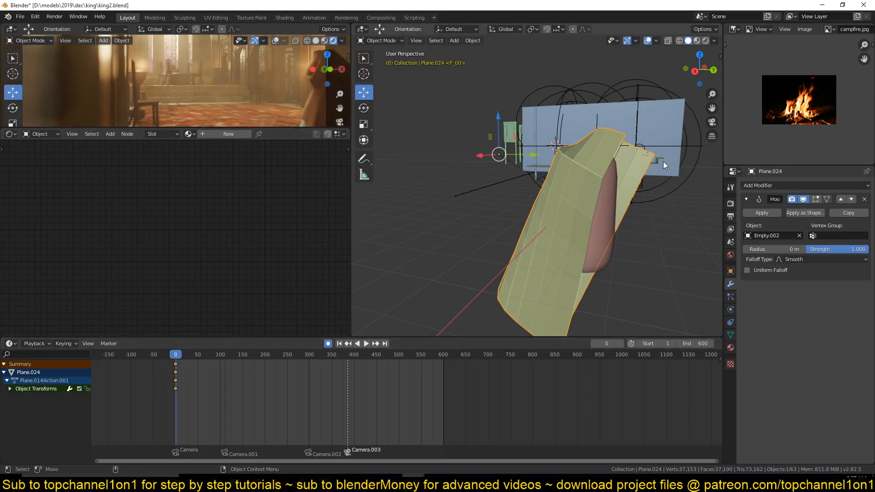
# - Subdivide the draped plane's entire mesh once in Edit Mode and return to Object Mode
pyautogui.press('Tab')
pyautogui.press('a')
pyautogui.rightClick(593, 186)
pyautogui.click(594, 186)
pyautogui.press('Tab')
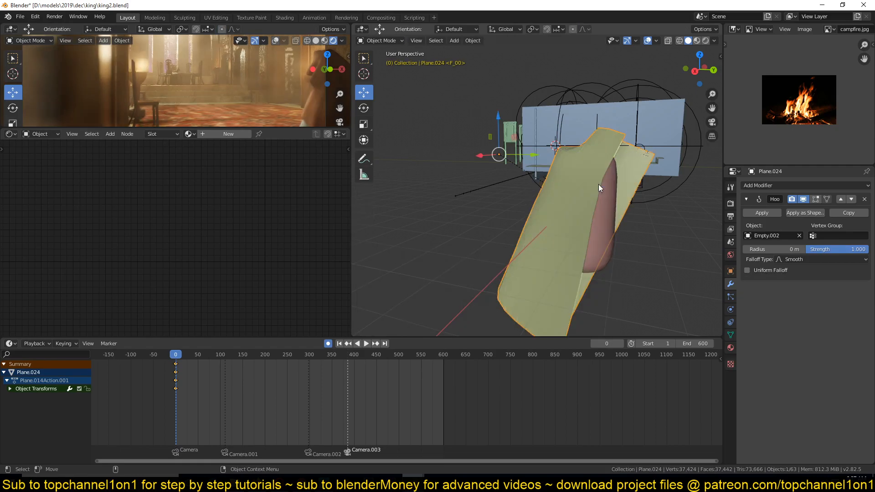
# - Add Cloth physics to the subdivided plane and test it with a short playback from frame 0
pyautogui.click(730, 335)
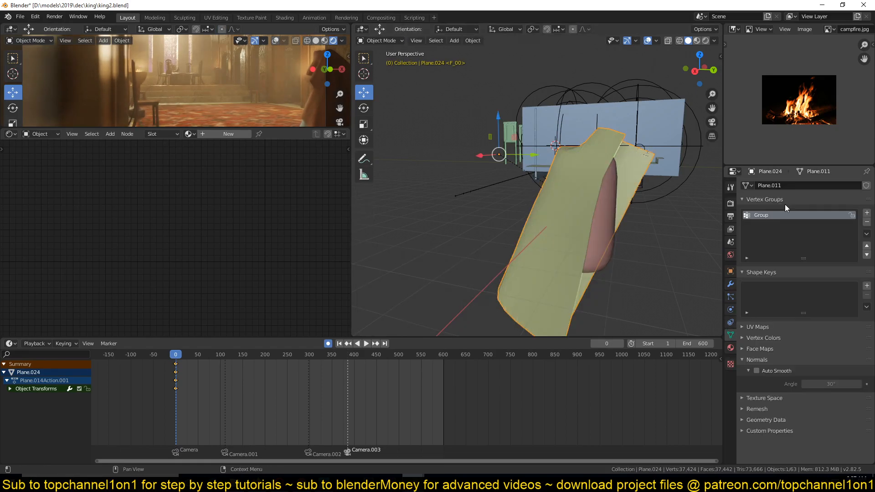
pyautogui.click(730, 309)
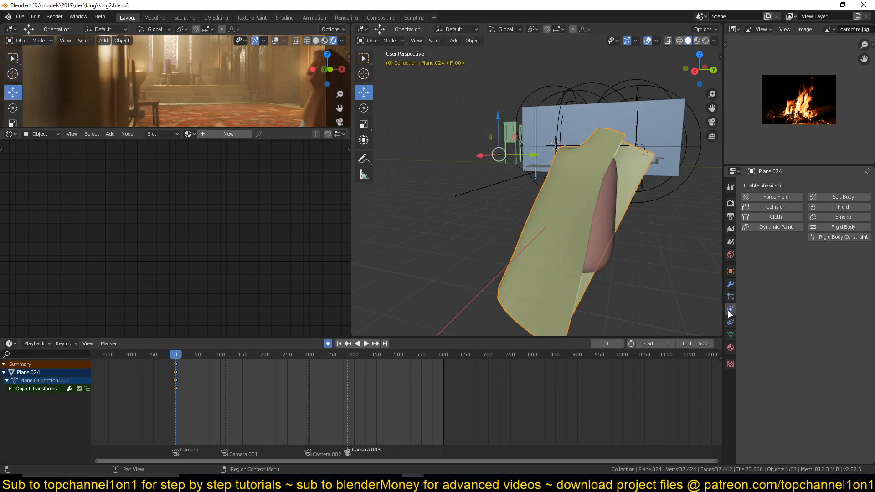
pyautogui.click(776, 217)
pyautogui.press('space')
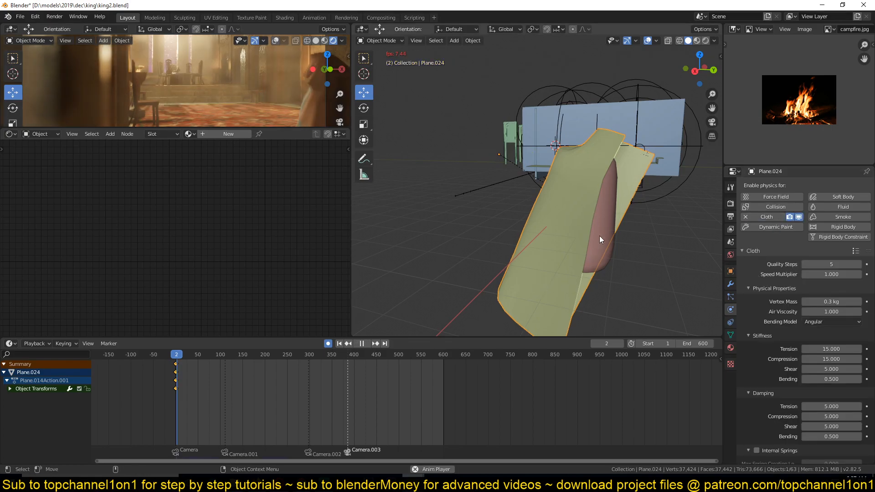
pyautogui.press('Escape')
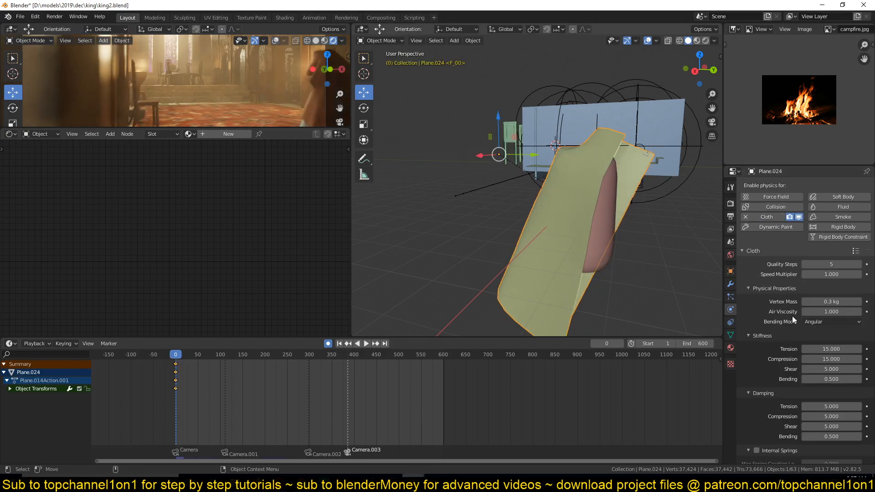
# - Set the new cloth's Pin Group to Group and test the pinning with a short playback
pyautogui.scroll(-15, 792, 319)
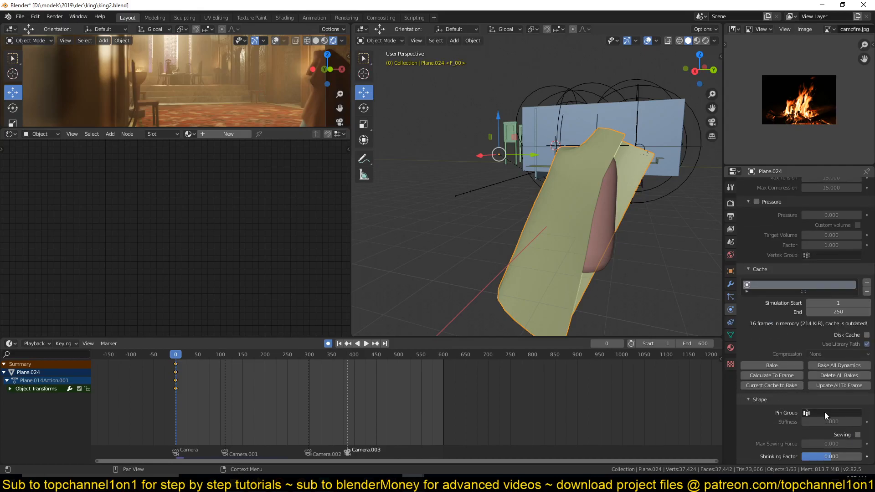
pyautogui.click(824, 411)
pyautogui.click(811, 320)
pyautogui.press('space')
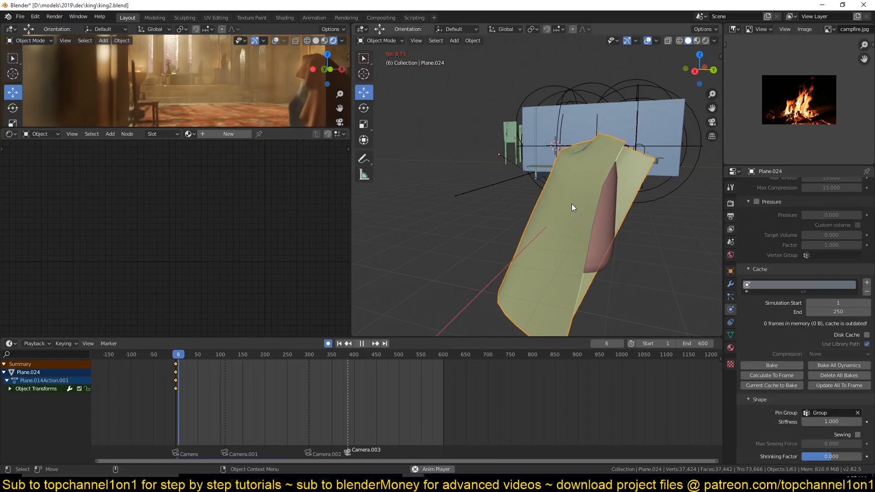
pyautogui.press('Escape')
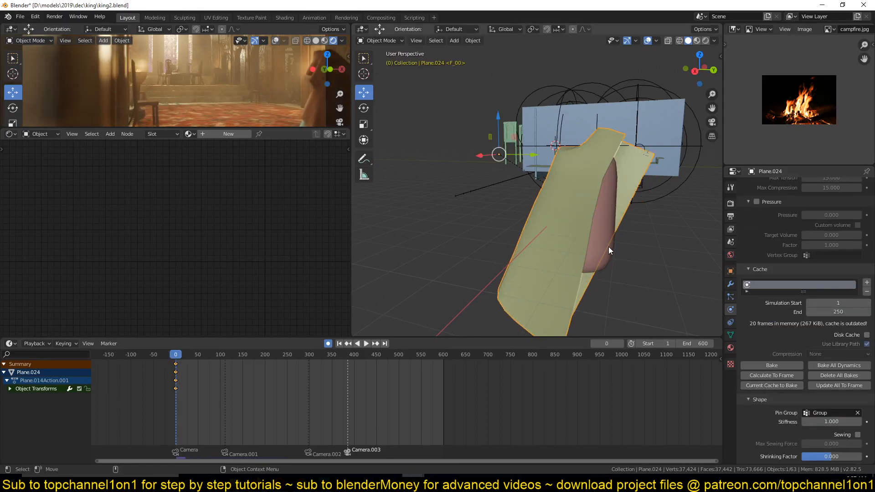
# - Re-enable the cylinder's Object Transforms animation channel and play the animation with the pinned cloth
pyautogui.click(611, 247)
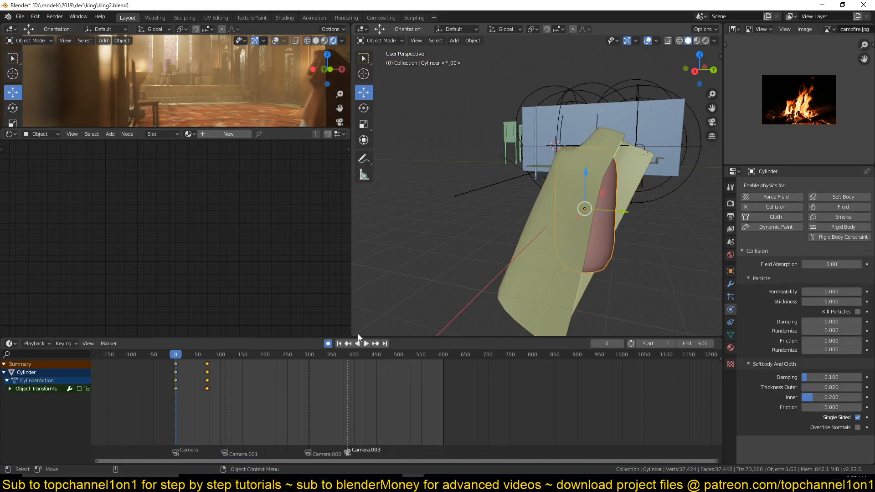
pyautogui.click(79, 389)
pyautogui.press('space')
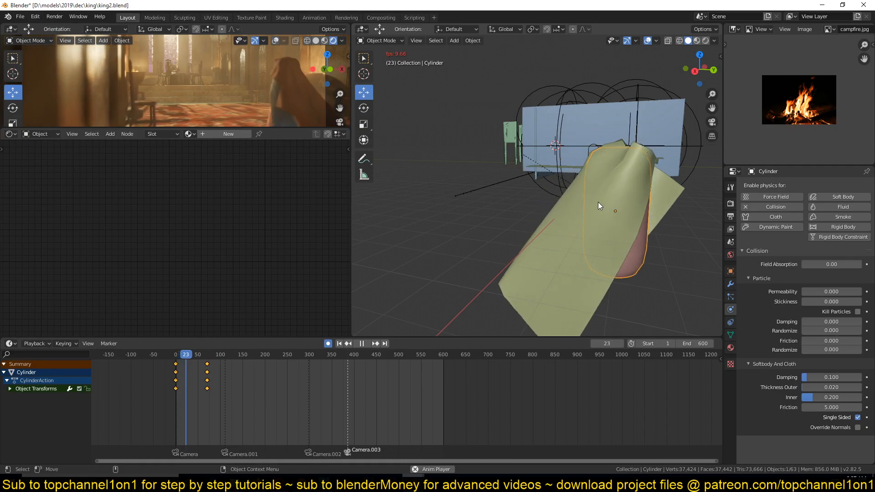
# - Isolate the walking figure's cloak in Local View, replay its cloth animation from frame 0, and return to the full scene
pyautogui.press('space')
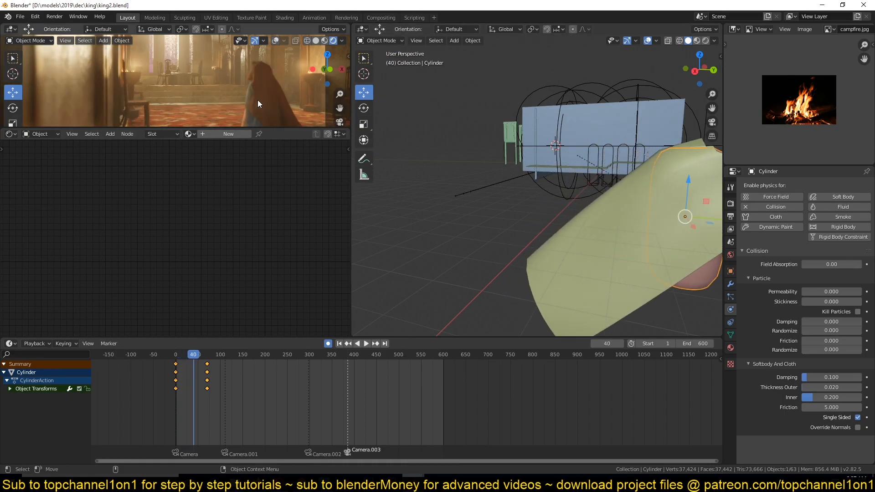
pyautogui.click(258, 100)
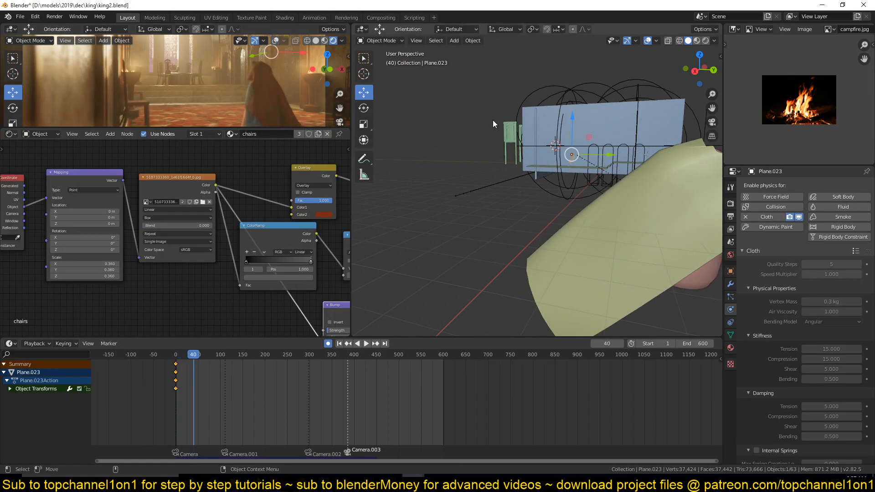
pyautogui.press('KP_Divide')
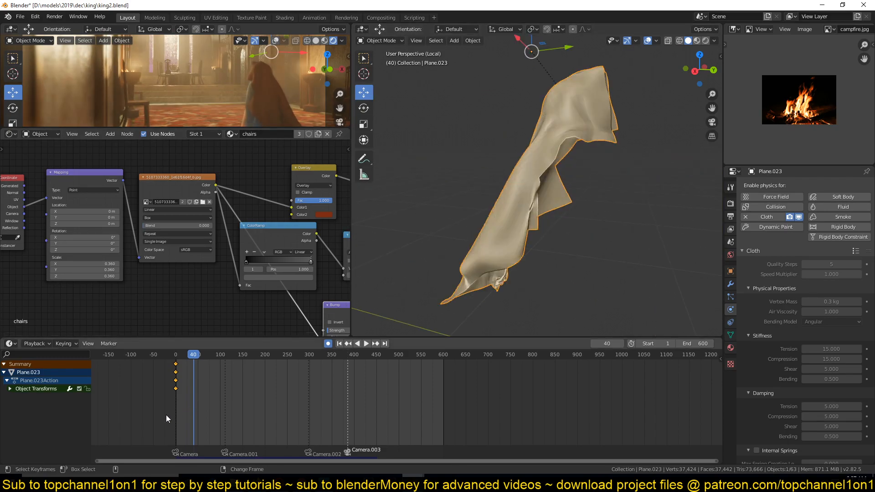
pyautogui.hotkey('shift', 'Left')
pyautogui.moveTo(511, 218); pyautogui.dragTo(517, 174, button='middle')
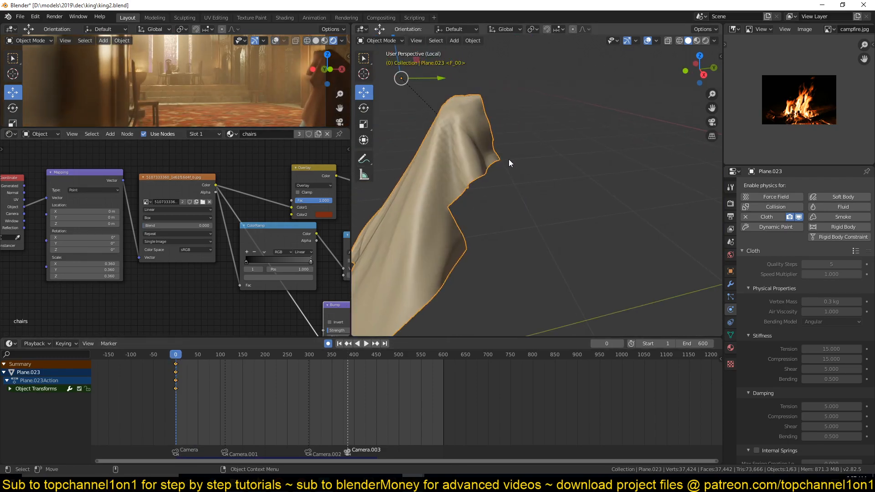
pyautogui.moveTo(440, 181); pyautogui.dragTo(353, 191, button='middle')
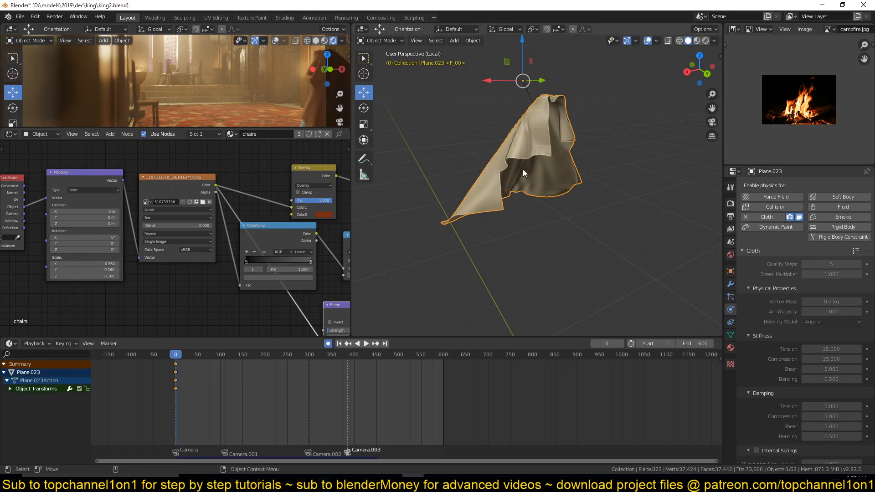
pyautogui.moveTo(534, 144); pyautogui.dragTo(585, 163, button='middle')
pyautogui.press('space')
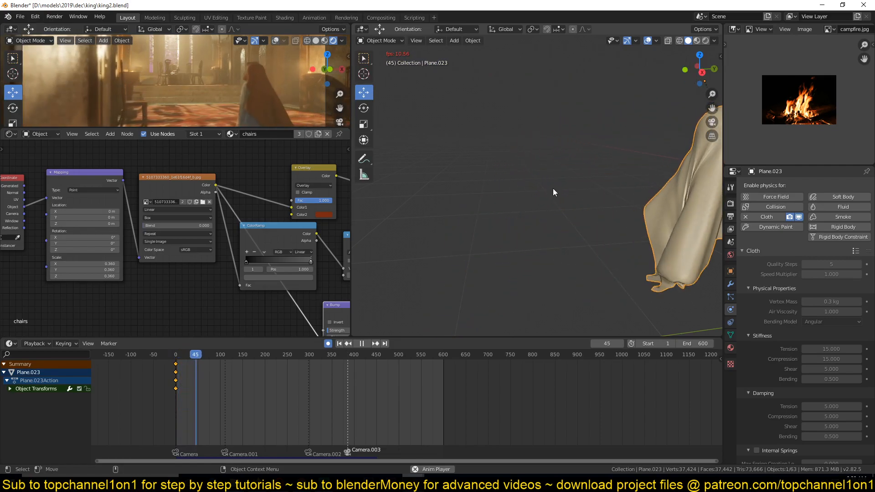
pyautogui.press('Escape')
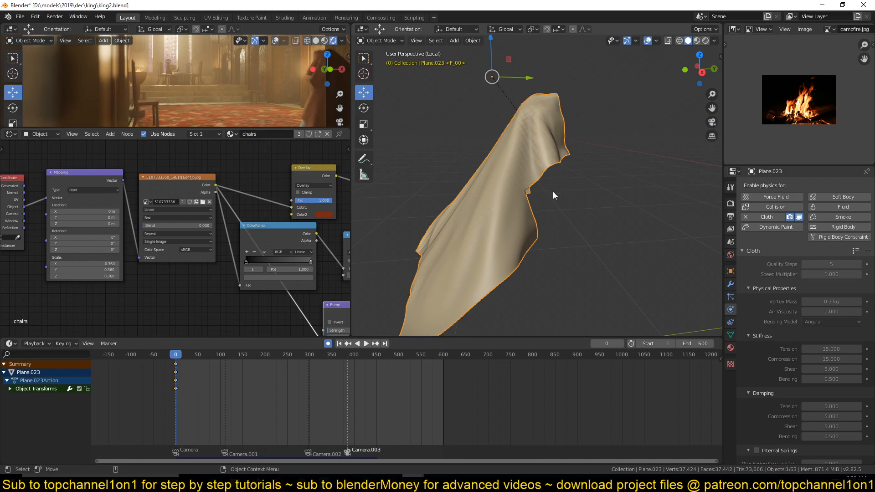
pyautogui.press('KP_Divide')
pyautogui.hotkey('alt', 'a')
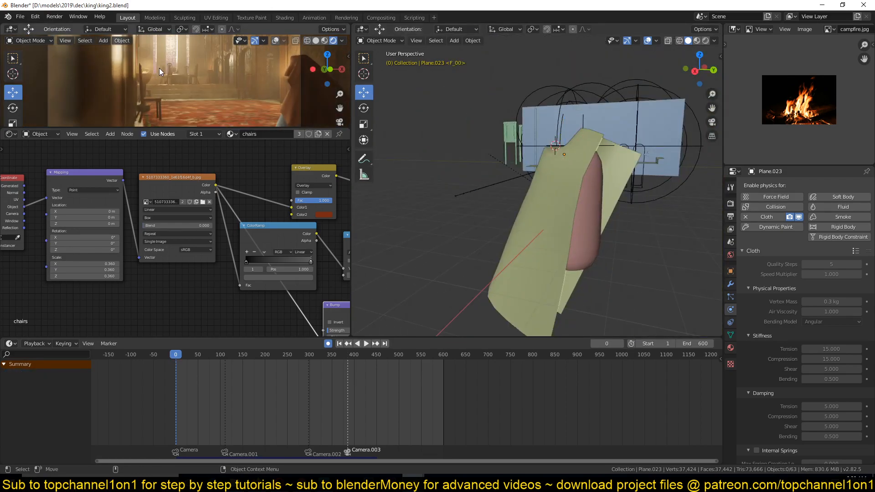
# - Delete the volume cube surrounding the hall and check the rendered camera view full size
pyautogui.moveTo(570, 142); pyautogui.dragTo(466, 177, button='middle')
pyautogui.scroll(-6, 470, 175)
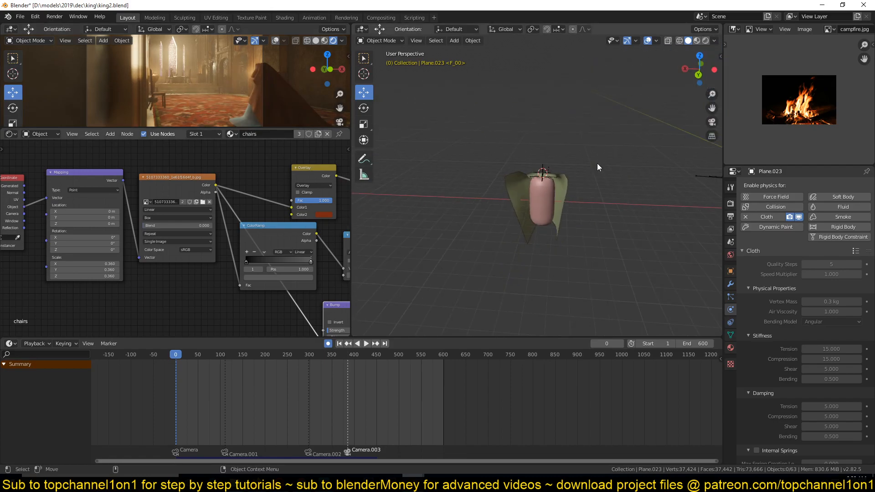
pyautogui.keyDown('shift'); pyautogui.moveTo(597, 163); pyautogui.dragTo(419, 179, button='middle'); pyautogui.keyUp('shift')
pyautogui.scroll(-1, 419, 179)
pyautogui.click(682, 157)
pyautogui.keyDown('shift'); pyautogui.moveTo(682, 158); pyautogui.dragTo(546, 146, button='middle'); pyautogui.keyUp('shift')
pyautogui.moveTo(532, 178); pyautogui.dragTo(512, 148, button='middle')
pyautogui.press('Delete')
pyautogui.scroll(3, 199, 92)
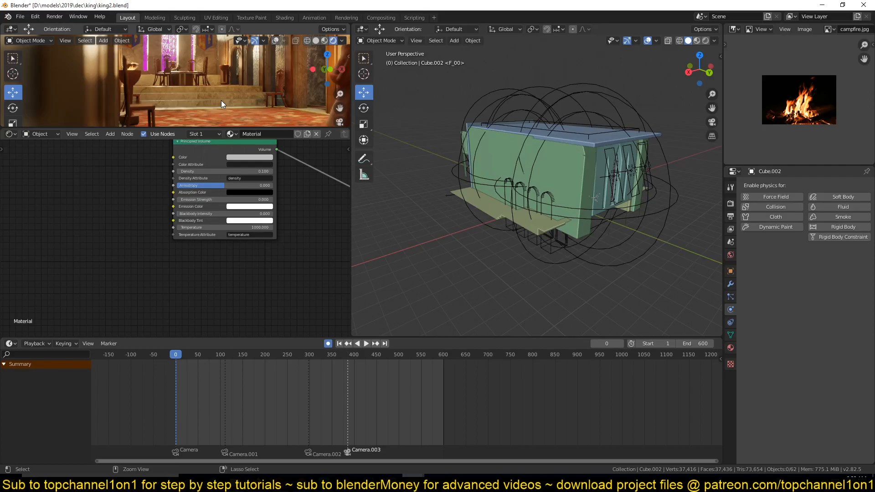
pyautogui.hotkey('ctrl', 'space')
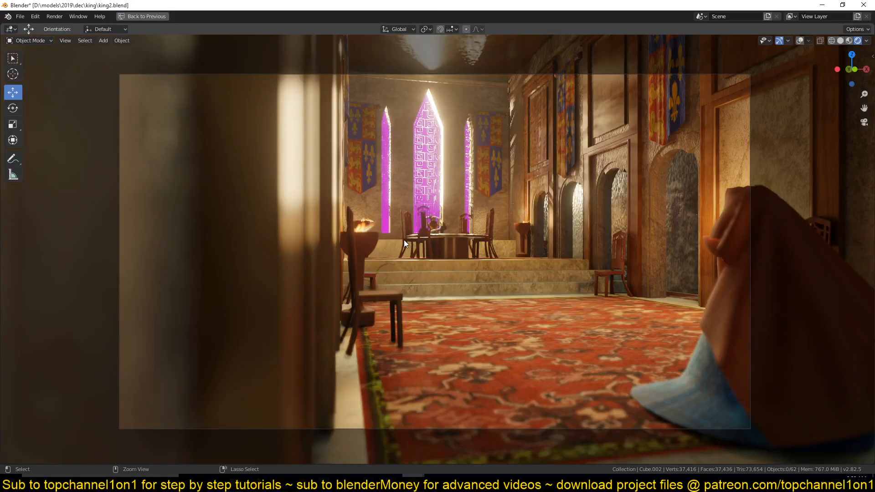
pyautogui.hotkey('ctrl', 'space')
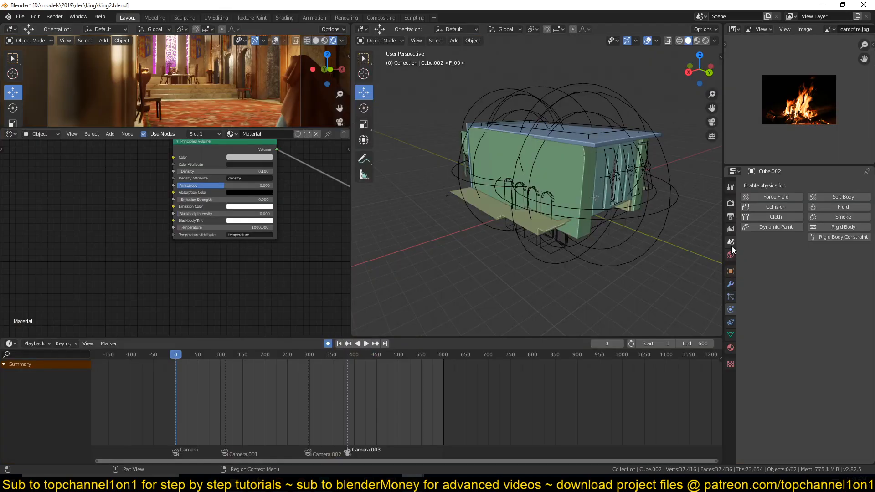
# - Load lakes_4k.hdr from the hdri folder as the world's environment texture
pyautogui.click(731, 252)
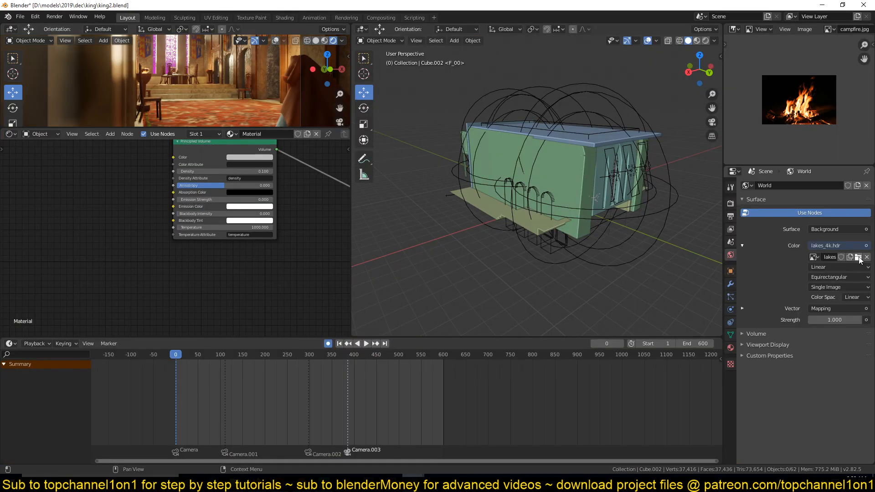
pyautogui.click(859, 257)
pyautogui.click(237, 332)
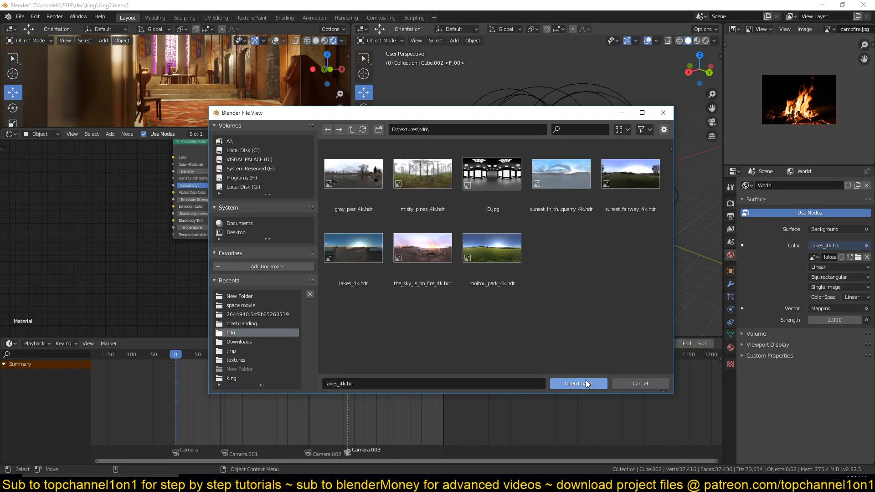
pyautogui.click(586, 383)
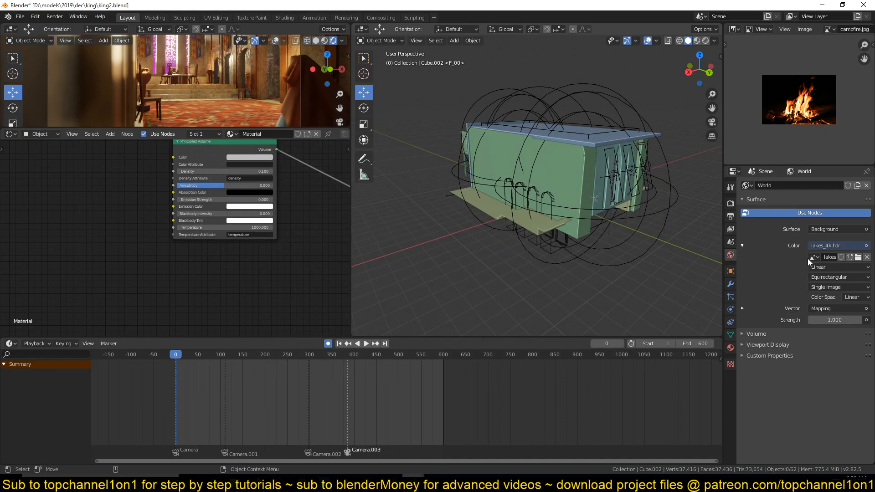
pyautogui.click(858, 257)
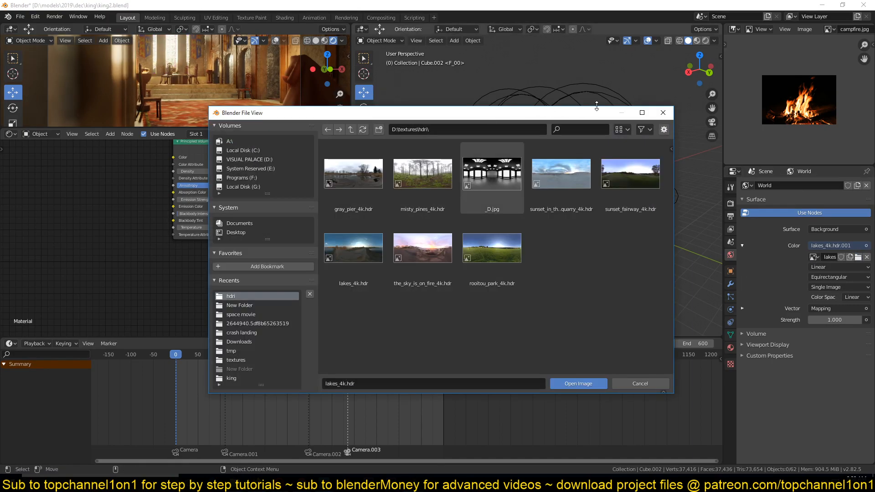
pyautogui.click(668, 115)
# - Select the area light at the middle window outside the hall and show its light settings
pyautogui.scroll(3, 572, 222)
pyautogui.keyDown('shift'); pyautogui.moveTo(612, 199); pyautogui.dragTo(480, 178, button='middle'); pyautogui.keyUp('shift')
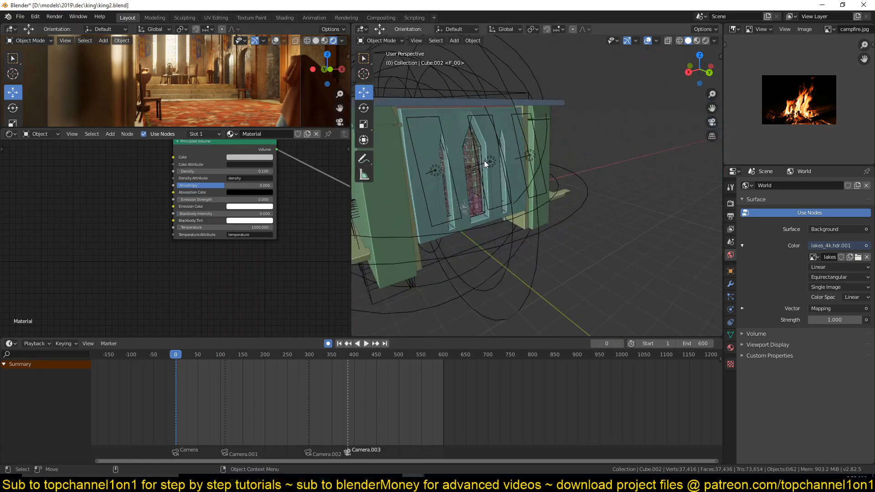
pyautogui.click(484, 160)
pyautogui.moveTo(720, 191); pyautogui.dragTo(717, 184, button='middle')
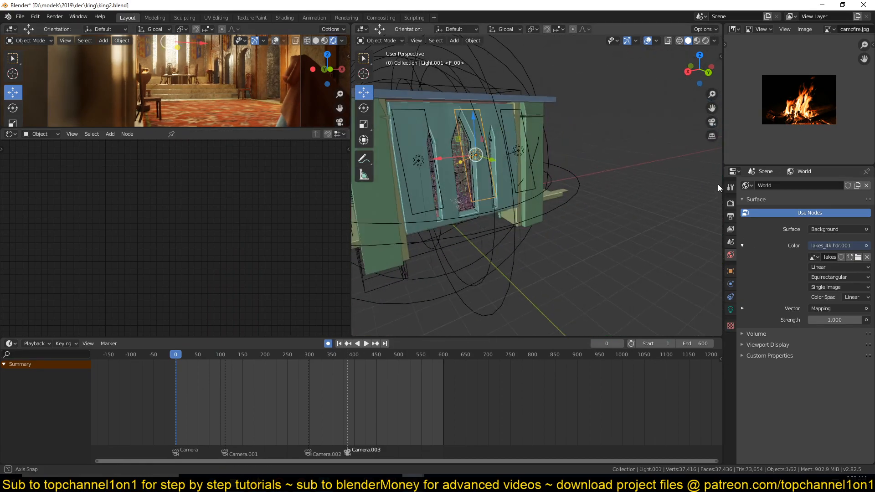
pyautogui.moveTo(506, 177); pyautogui.dragTo(635, 173, button='middle')
pyautogui.scroll(3, 635, 174)
pyautogui.scroll(-5, 630, 171)
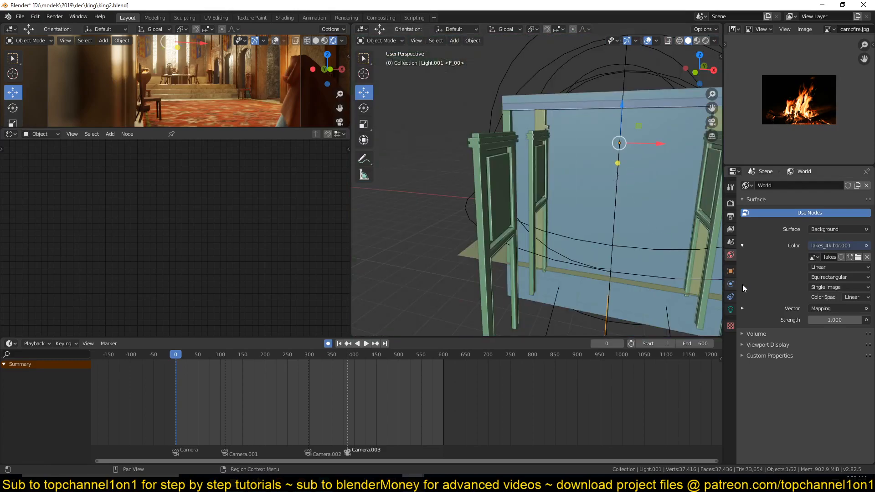
pyautogui.click(730, 310)
# - Examine the hall's interior, from the window end with the table to the banners along the side wall
pyautogui.scroll(5, 565, 241)
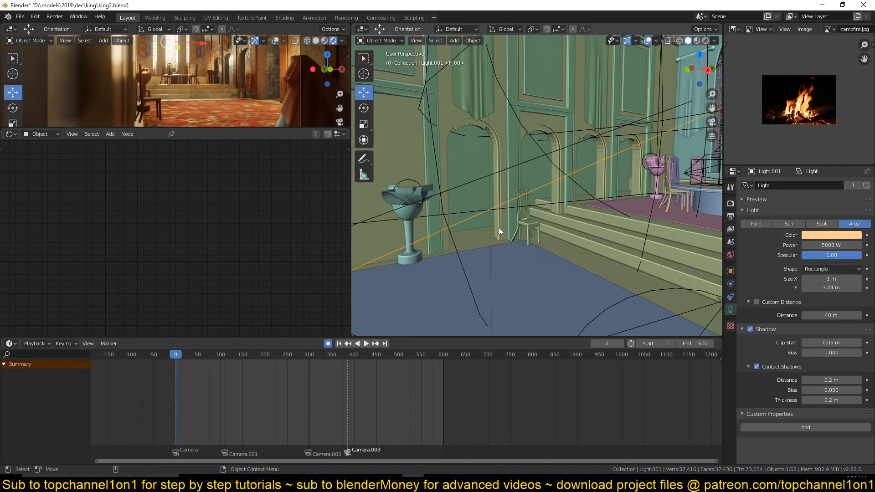
pyautogui.scroll(2, 498, 227)
pyautogui.moveTo(498, 228); pyautogui.dragTo(600, 143, button='middle')
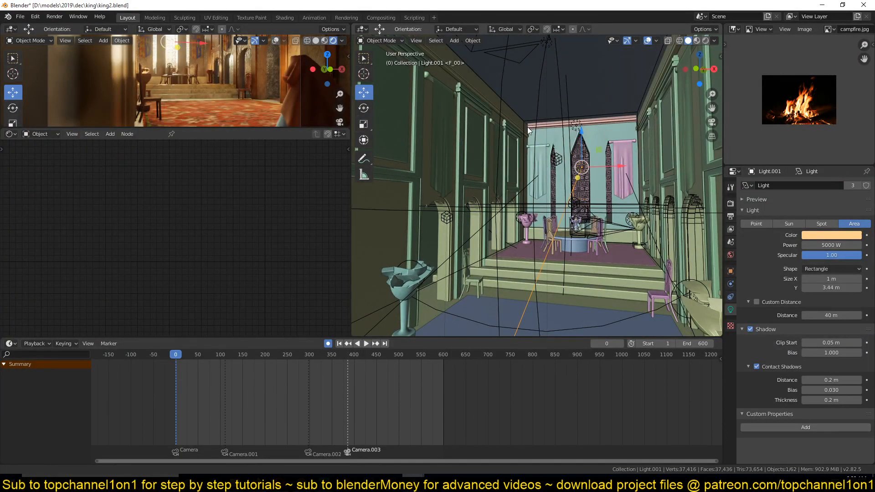
pyautogui.moveTo(527, 129); pyautogui.dragTo(529, 144, button='middle')
pyautogui.scroll(4, 519, 168)
pyautogui.scroll(-3, 542, 190)
pyautogui.keyDown('shift'); pyautogui.moveTo(542, 190); pyautogui.dragTo(527, 160, button='middle'); pyautogui.keyUp('shift')
pyautogui.scroll(-5, 524, 192)
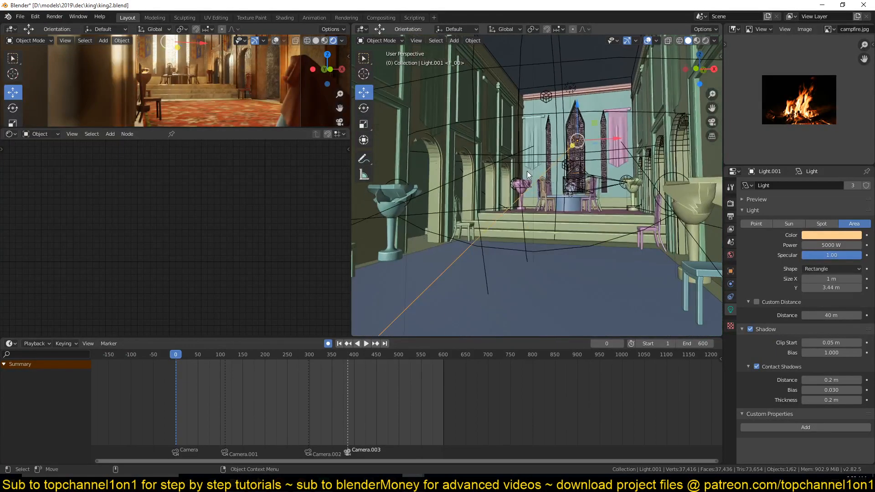
pyautogui.moveTo(523, 199); pyautogui.dragTo(570, 259, button='middle')
pyautogui.scroll(2, 530, 221)
pyautogui.scroll(2, 571, 258)
pyautogui.scroll(2, 530, 238)
pyautogui.keyDown('shift'); pyautogui.moveTo(529, 227); pyautogui.dragTo(486, 188, button='middle'); pyautogui.keyUp('shift')
# - Inspect the mesh of the hanging wall banners in Edit Mode and return to Object Mode
pyautogui.click(577, 173)
pyautogui.click(469, 183)
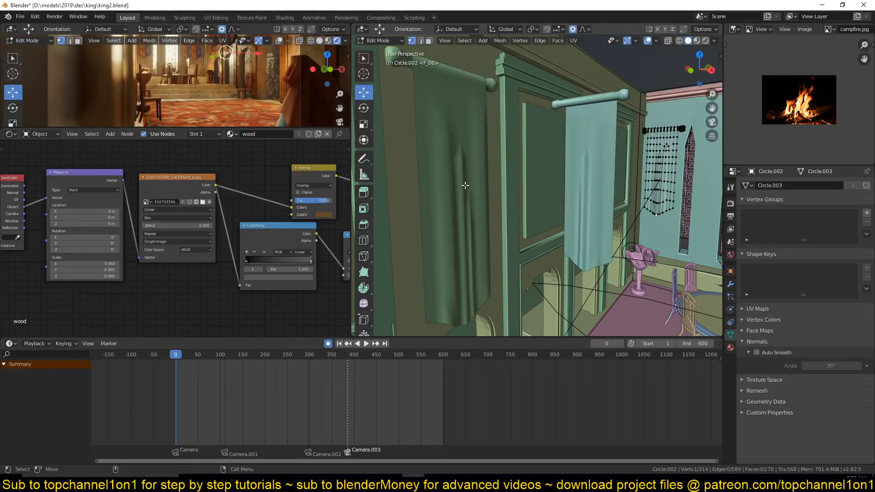
pyautogui.press('Tab')
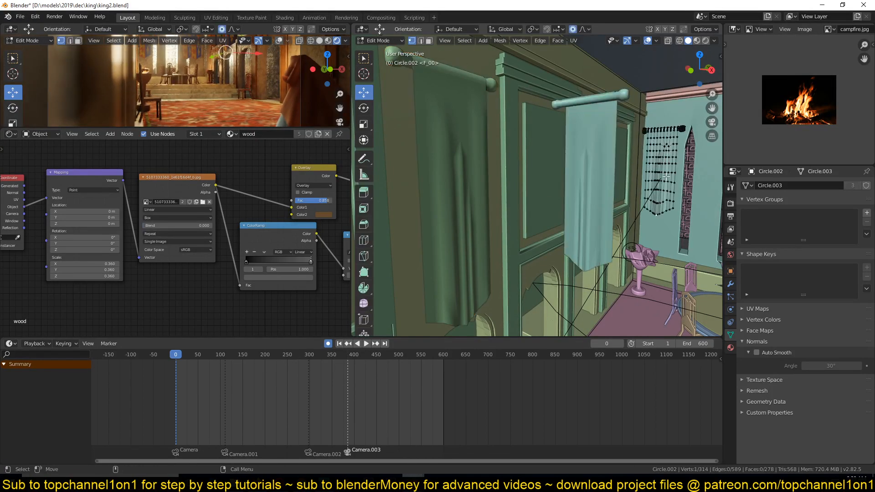
pyautogui.press('Tab')
pyautogui.moveTo(657, 248); pyautogui.dragTo(642, 226, button='middle')
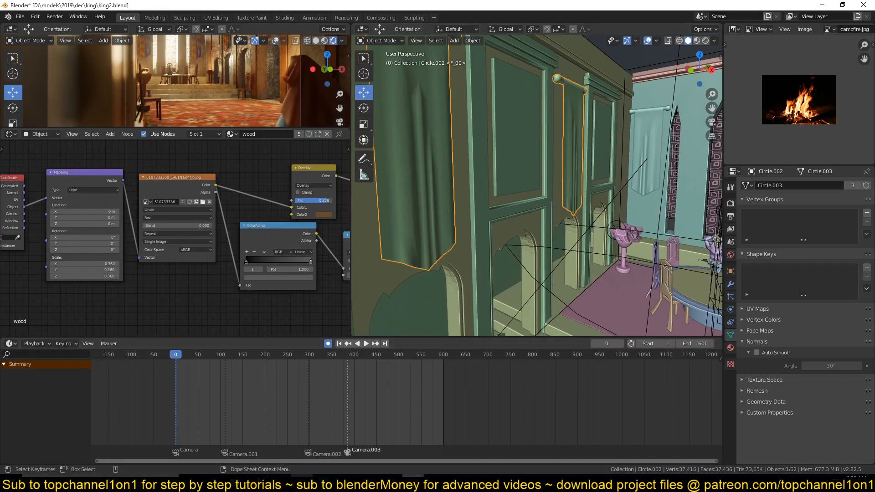
# - Switch to the browser to view the TopChannel1on1 video list, and return to Blender's view of the hall
pyautogui.moveTo(302, 486)
pyautogui.click(305, 466)
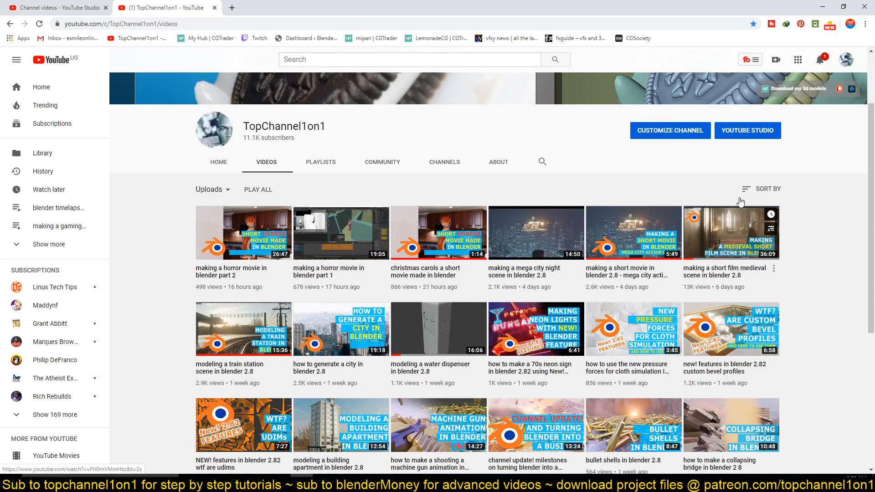
pyautogui.click(824, 7)
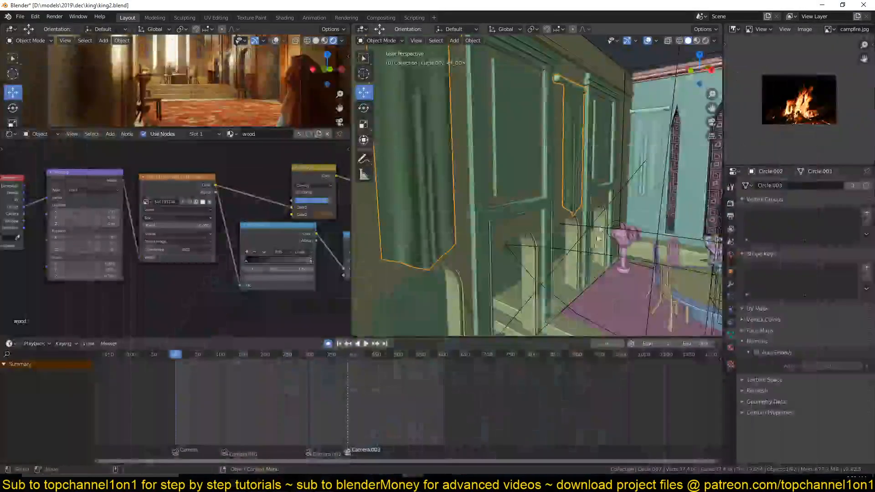
pyautogui.keyDown('shift'); pyautogui.moveTo(540, 292); pyautogui.dragTo(450, 226, button='middle'); pyautogui.keyUp('shift')
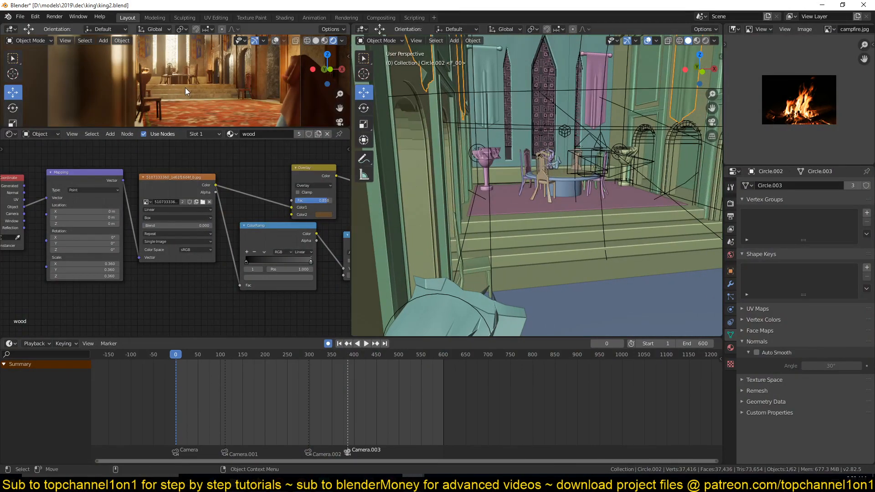